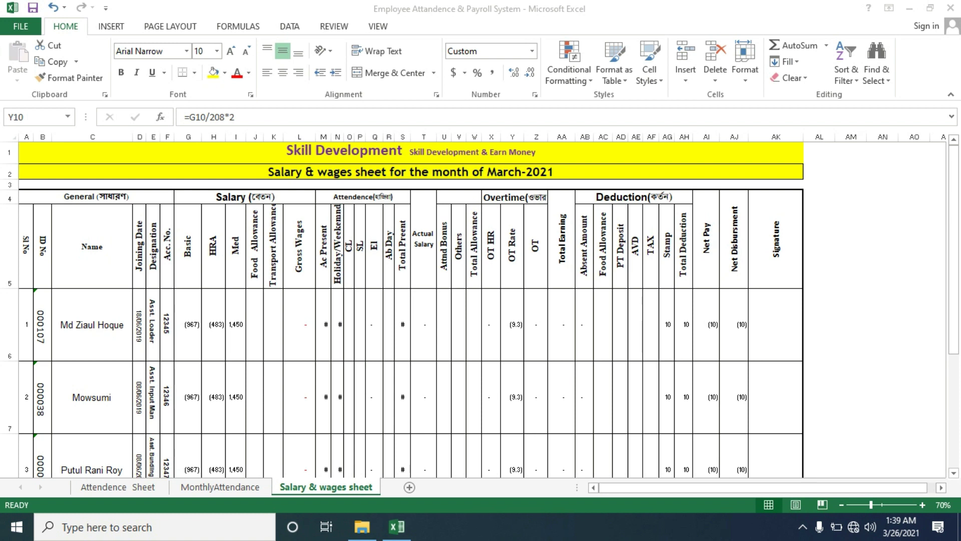
Glance at MonthlyAttendance, then inspect the Gross Wages, Med and Basic formulas in L6, I6 and G6
left_click(220, 487)
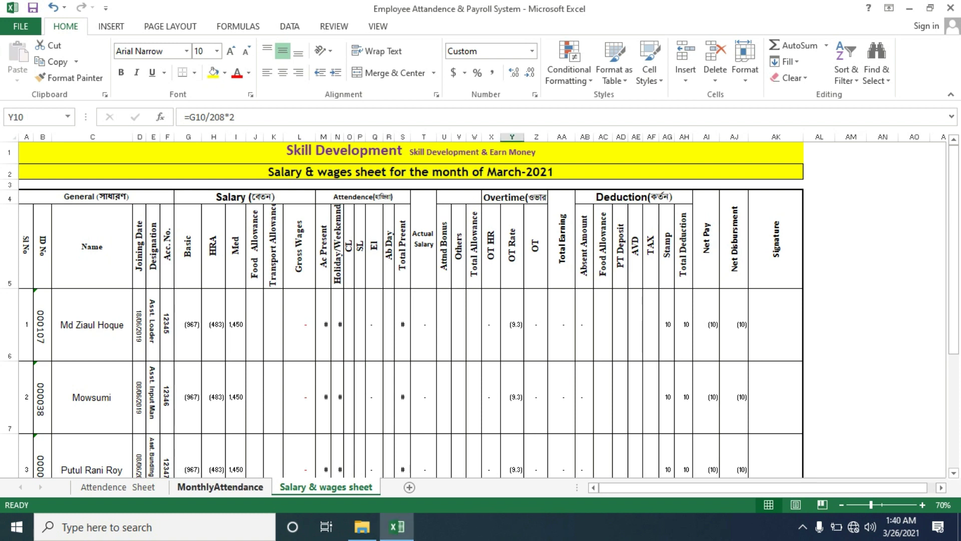
key("ctrl+Page_Up")
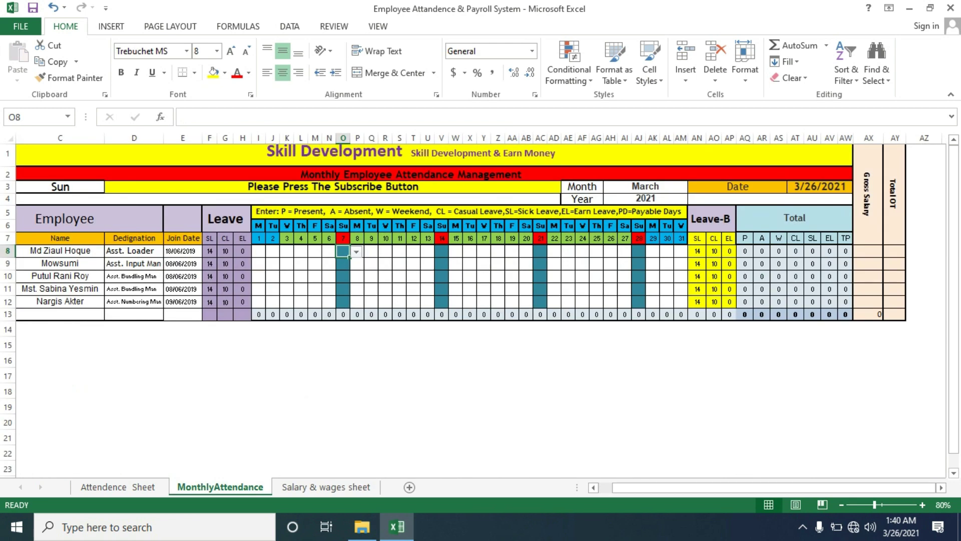
key("ctrl+Page_Down")
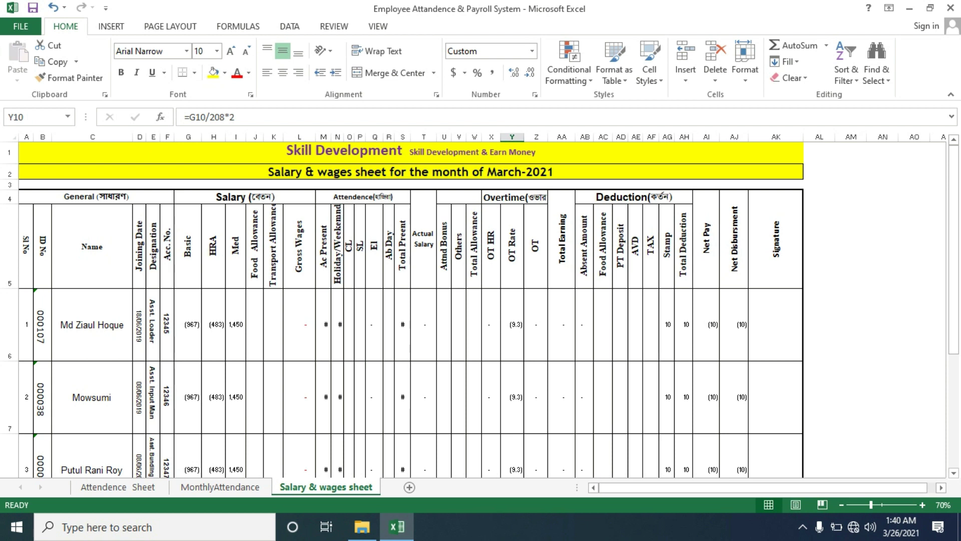
left_click(299, 324)
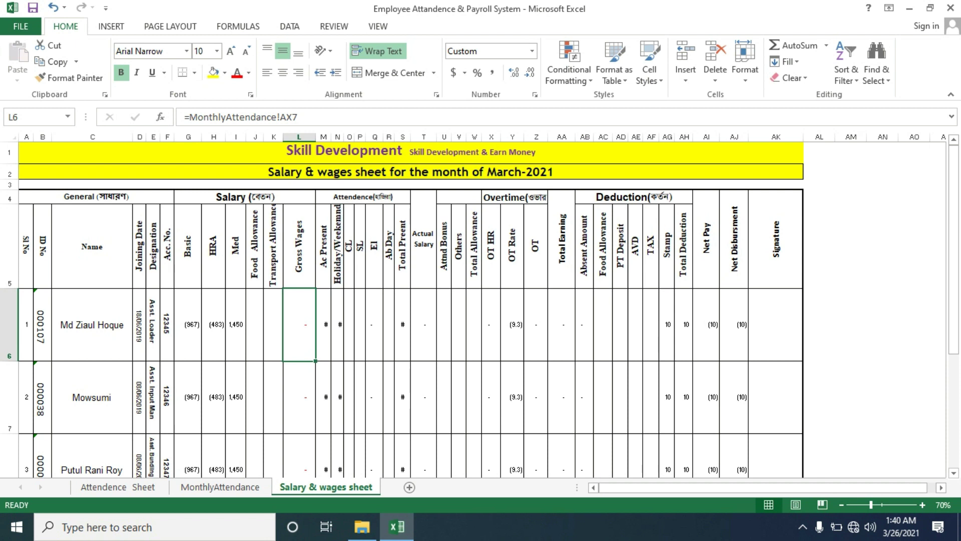
left_click(235, 324)
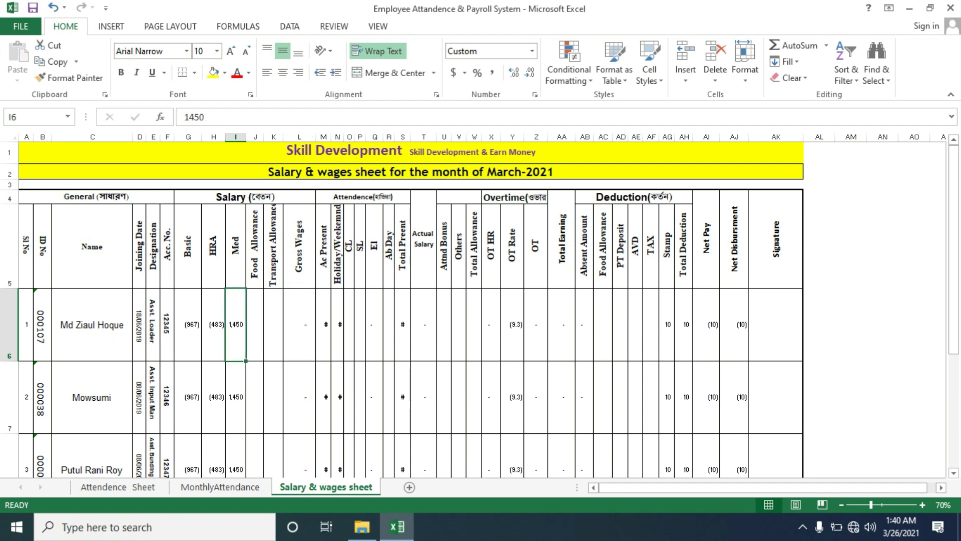
left_click(188, 324)
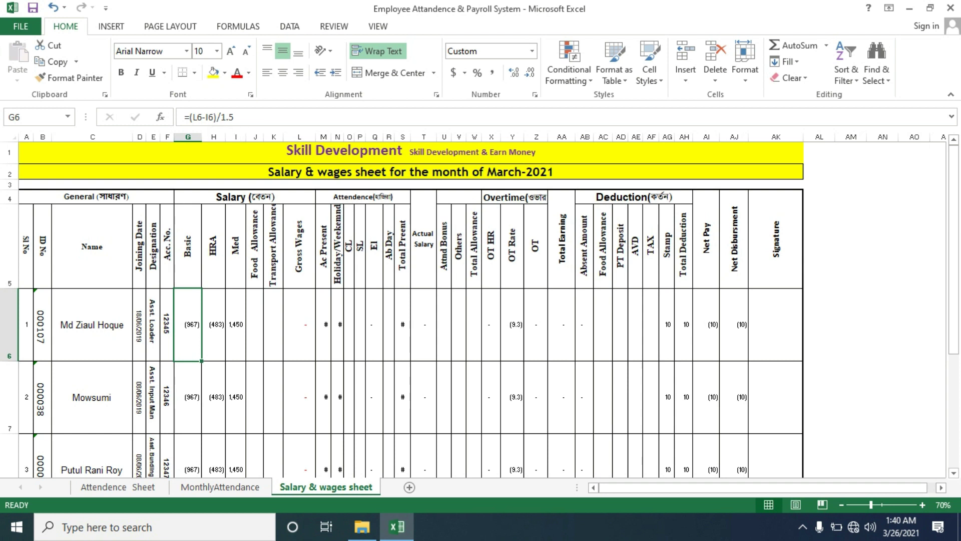
left_click(299, 325)
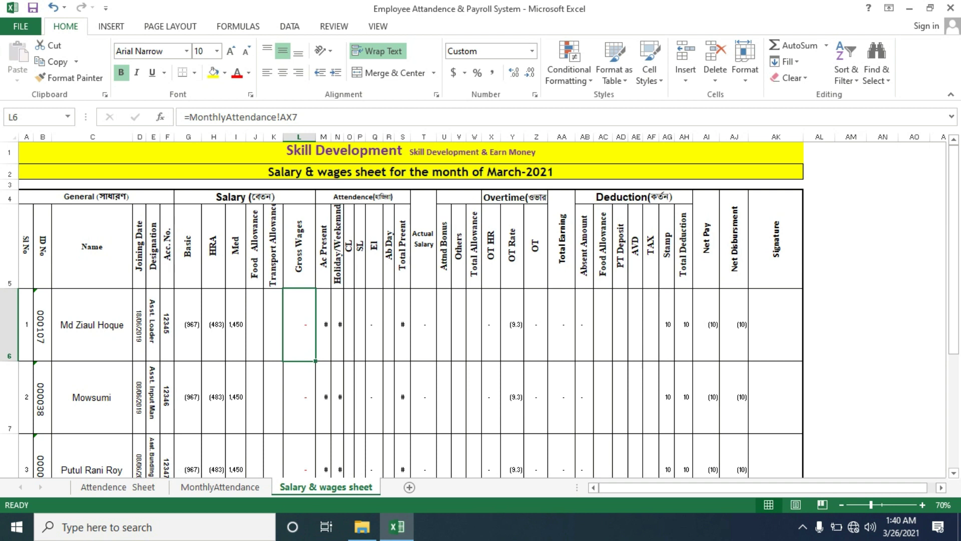
Check the Ac Present, holiday, CL leave, total present and Actual Salary links in row 6
left_click(323, 324)
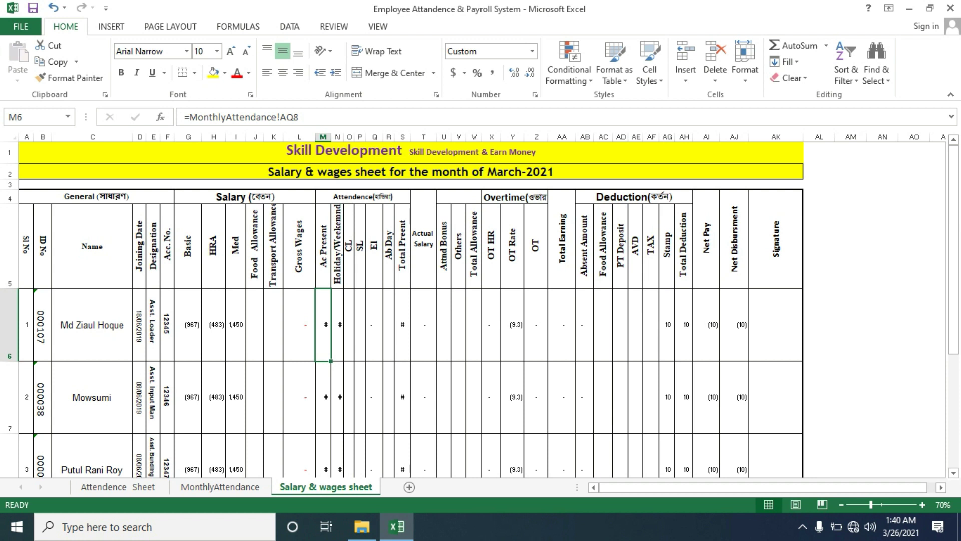
left_click(335, 324)
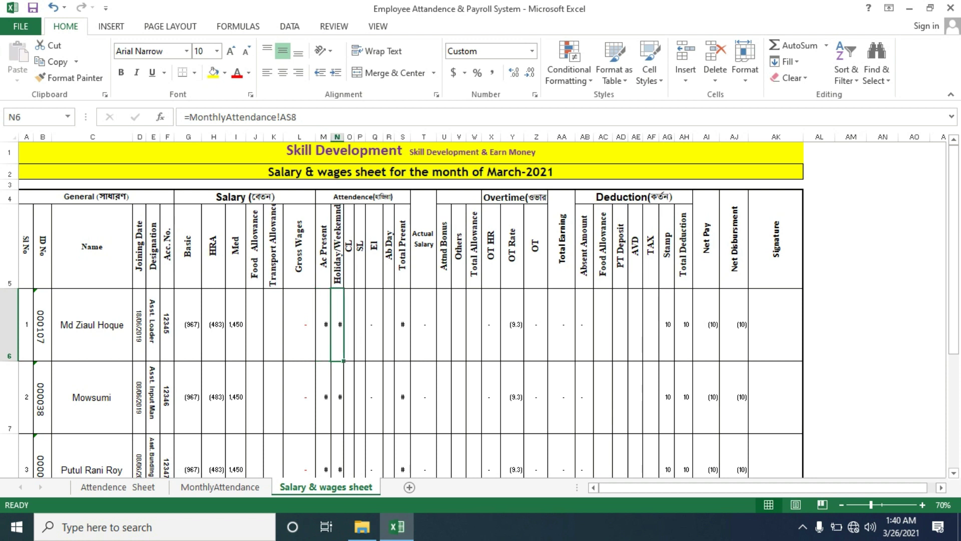
left_click(350, 348)
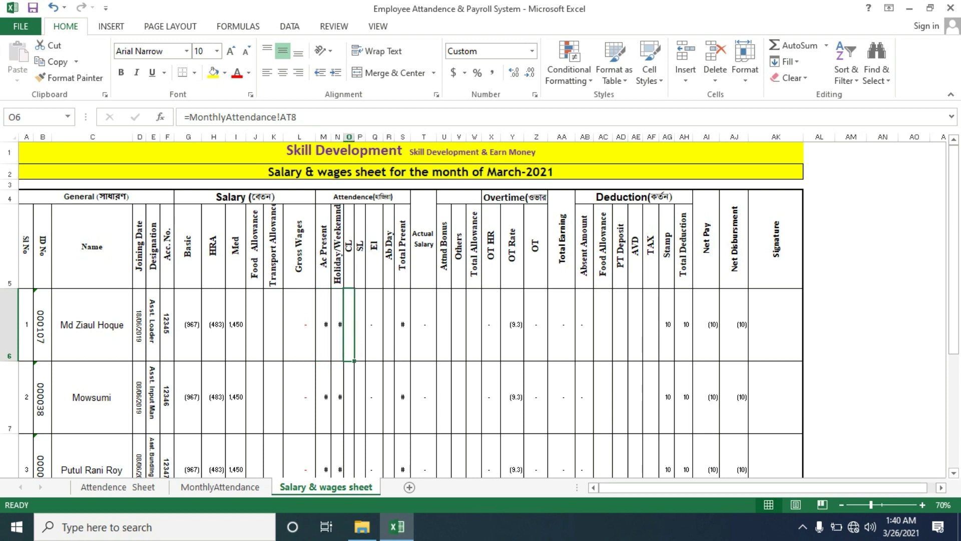
key("Right")
key("Right")
key("Right")
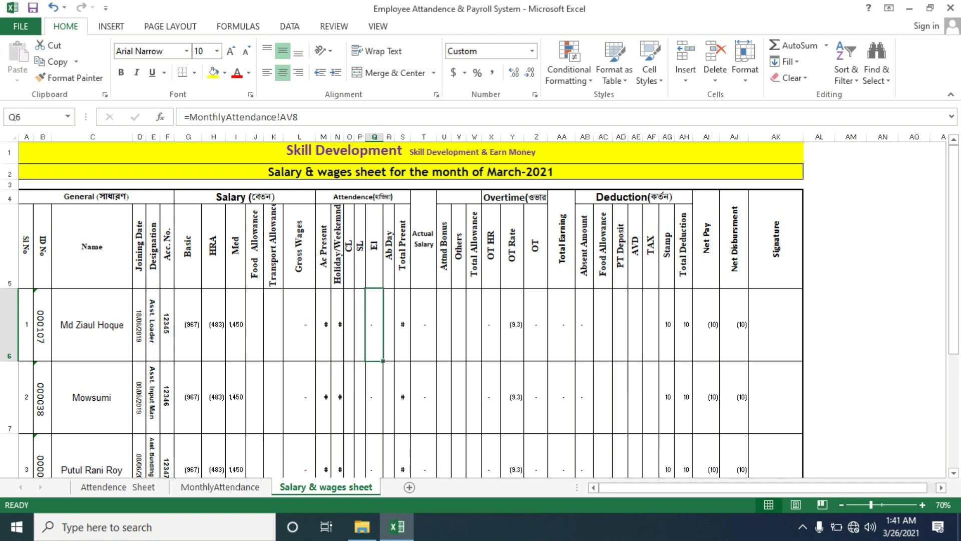
key("Right")
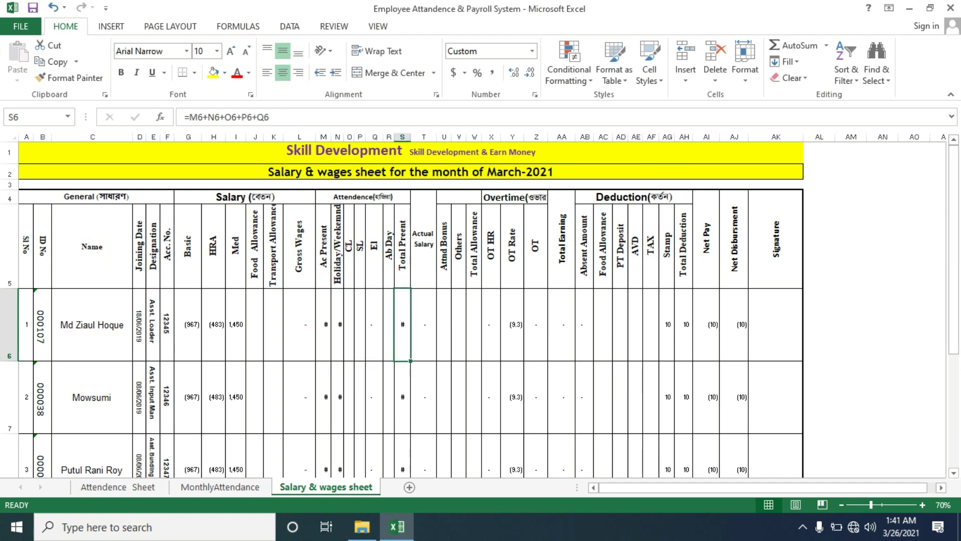
key("Right")
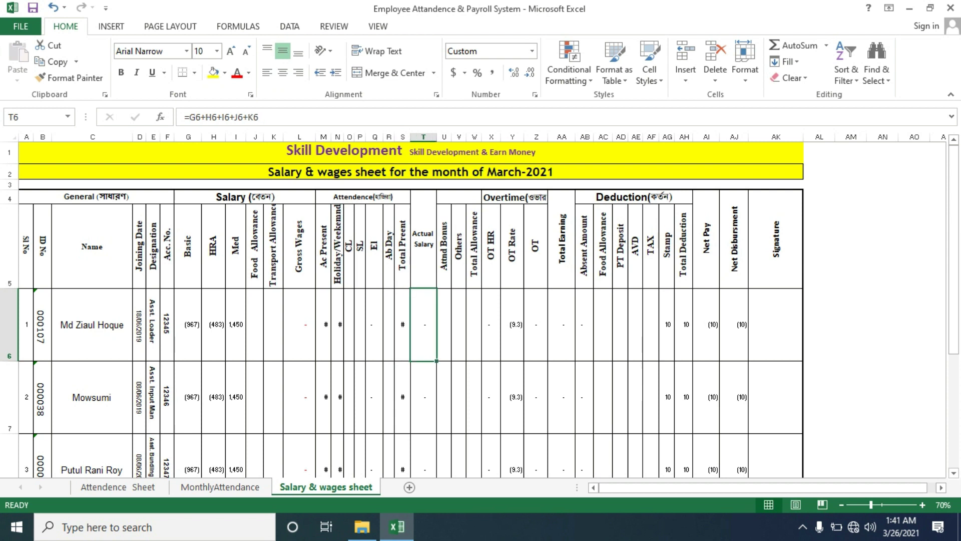
left_click(300, 324)
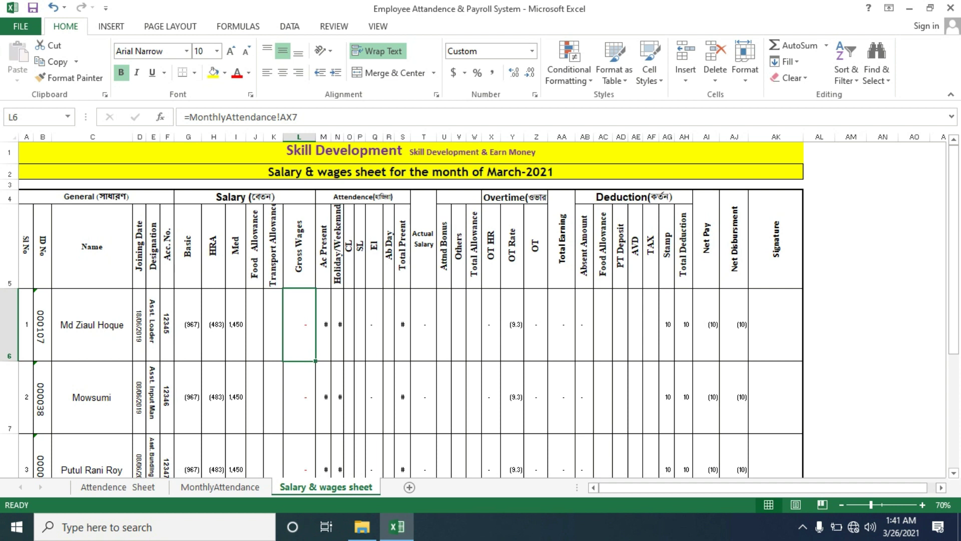
left_click(423, 325)
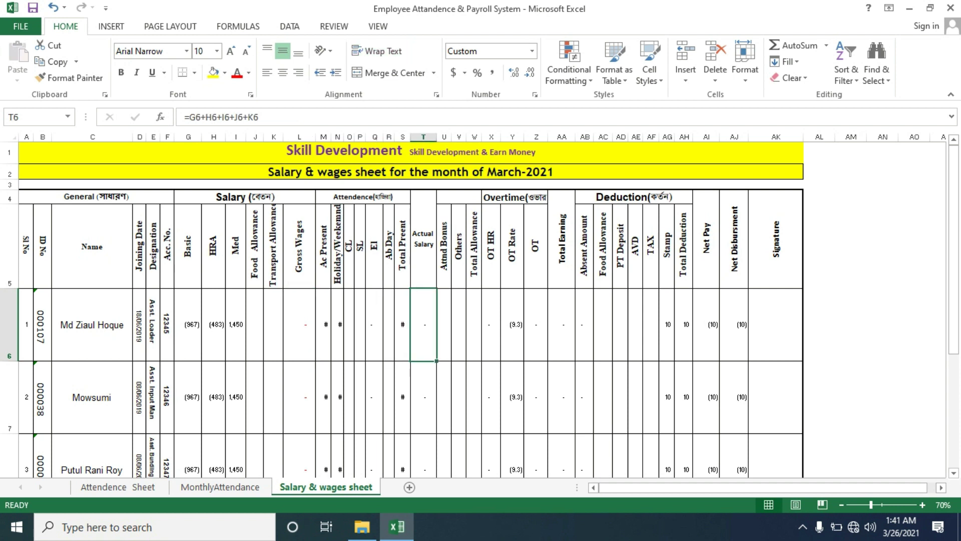
Point out the empty Food and Transport Allowance cells J6 and K6 beside the Actual Salary sum
left_click(255, 324)
left_click(273, 325)
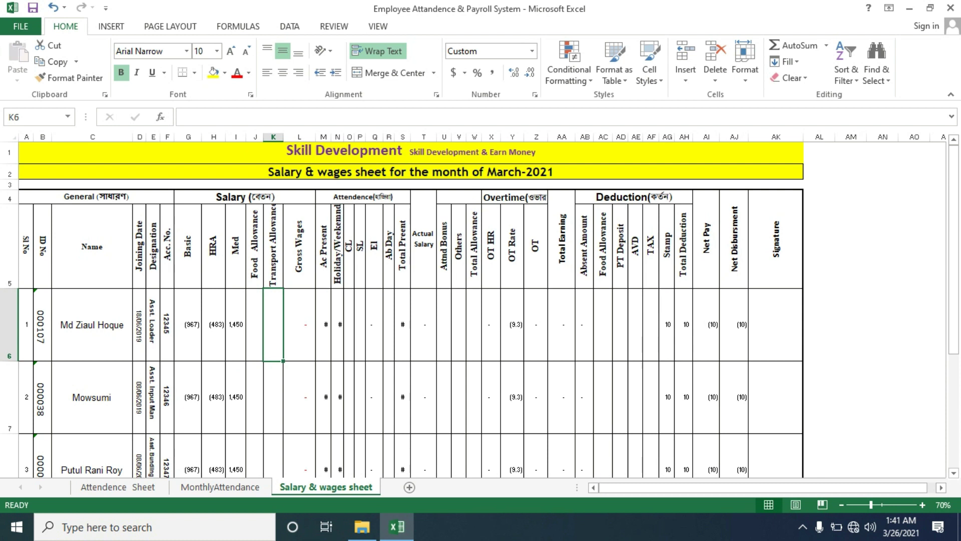
left_click(255, 324)
left_click(274, 324)
left_click(255, 325)
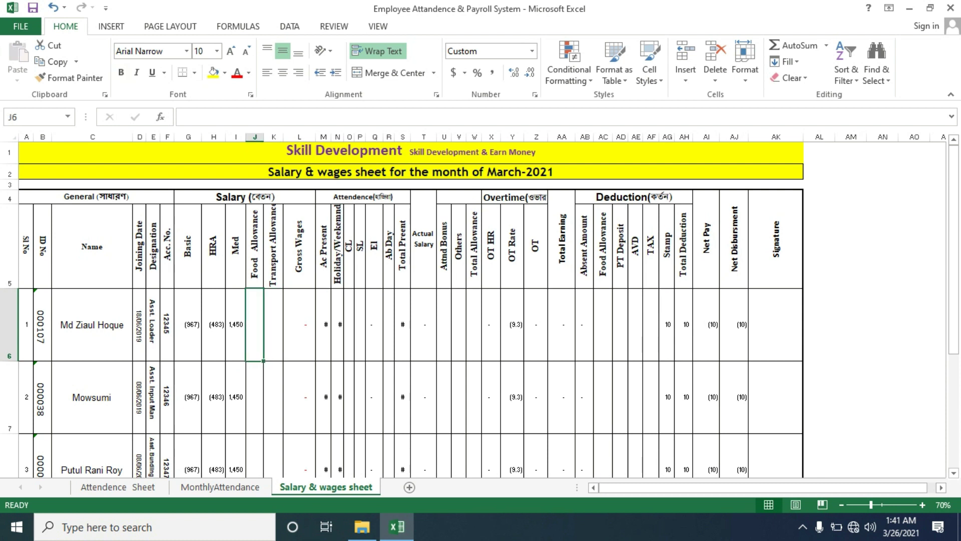
left_click(274, 324)
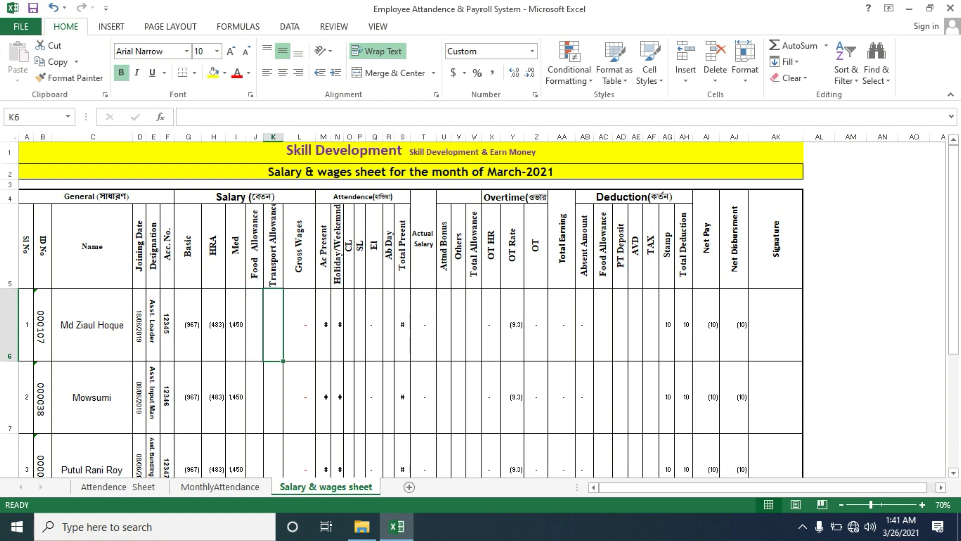
left_click(424, 324)
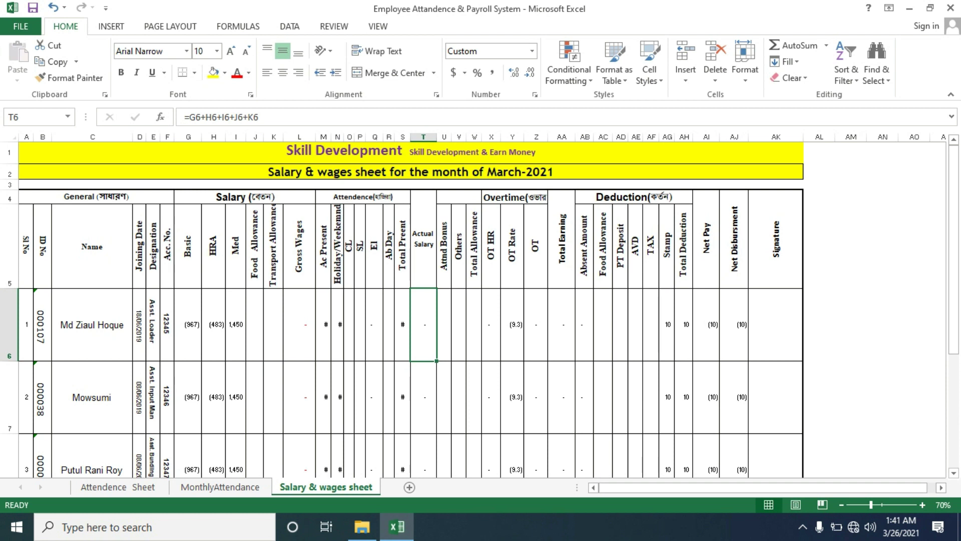
left_click_drag(255, 324, 273, 324)
left_click(424, 324)
Review the Attnd Bonus, Others and Total Allowance cells U6 to W6
left_click(444, 325)
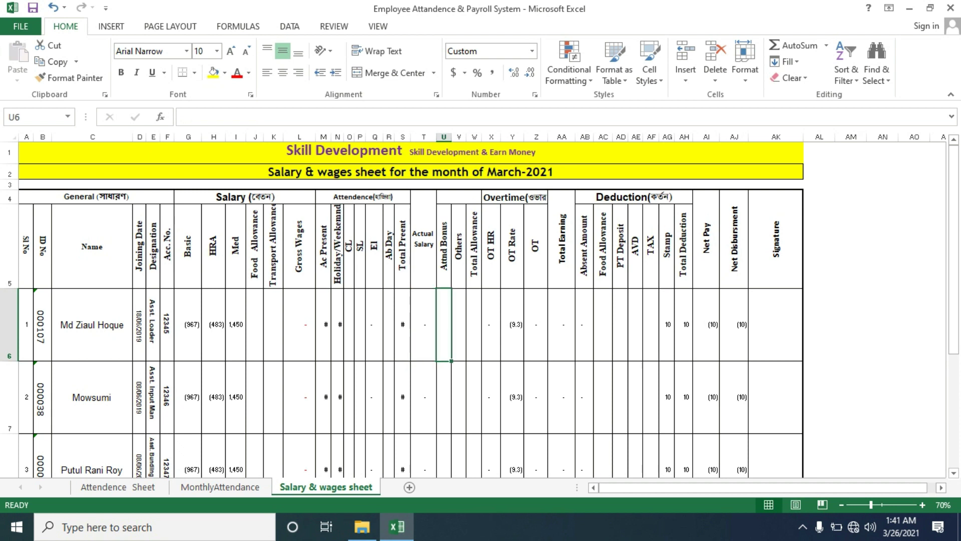
left_click(459, 325)
left_click(475, 324)
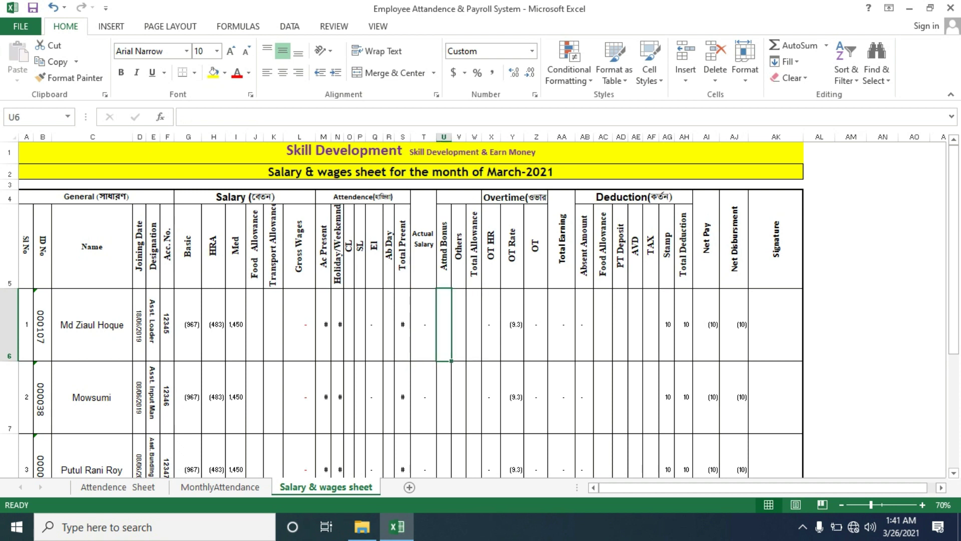
left_click(459, 324)
left_click(474, 325)
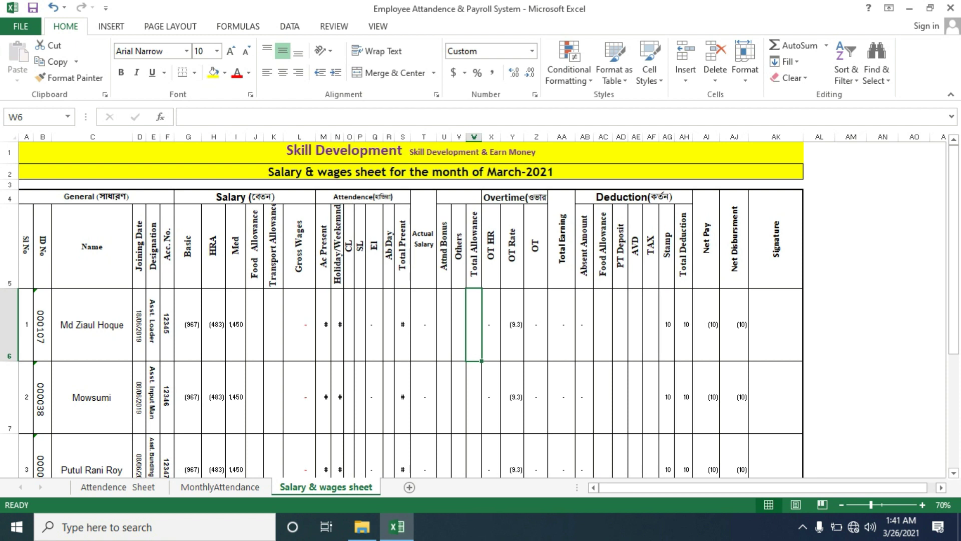
Inspect the OT HR link, the OT Rate formula and the OT amount formula in row 6
left_click(492, 324)
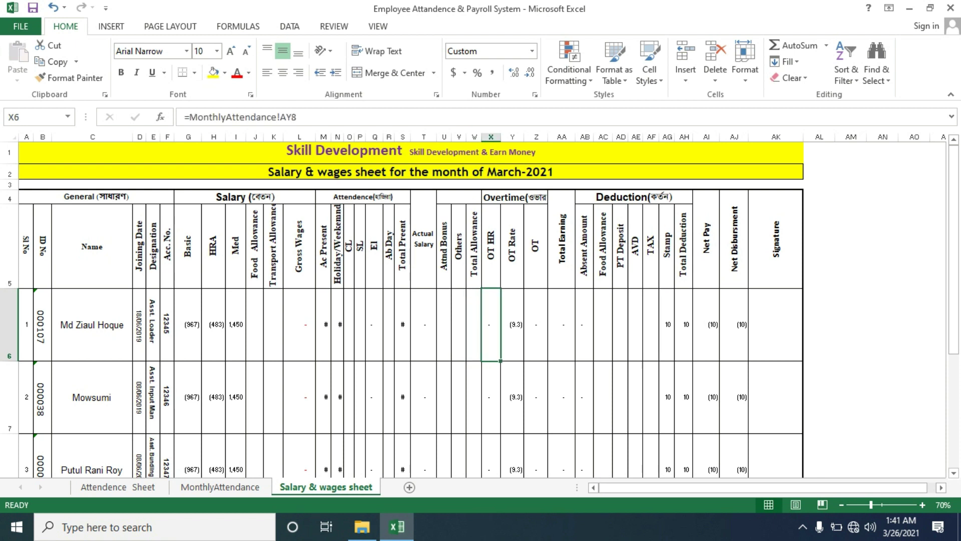
left_click(504, 325)
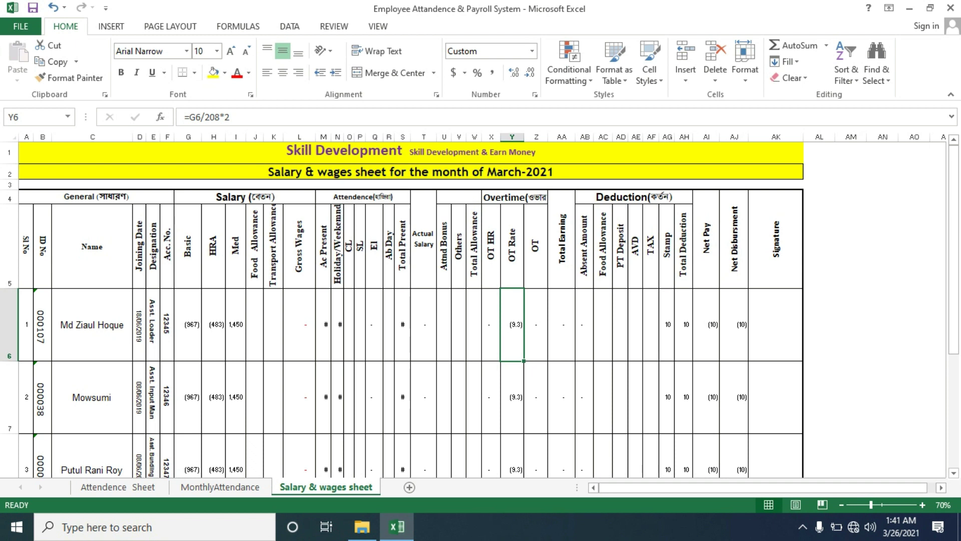
double_click(503, 324)
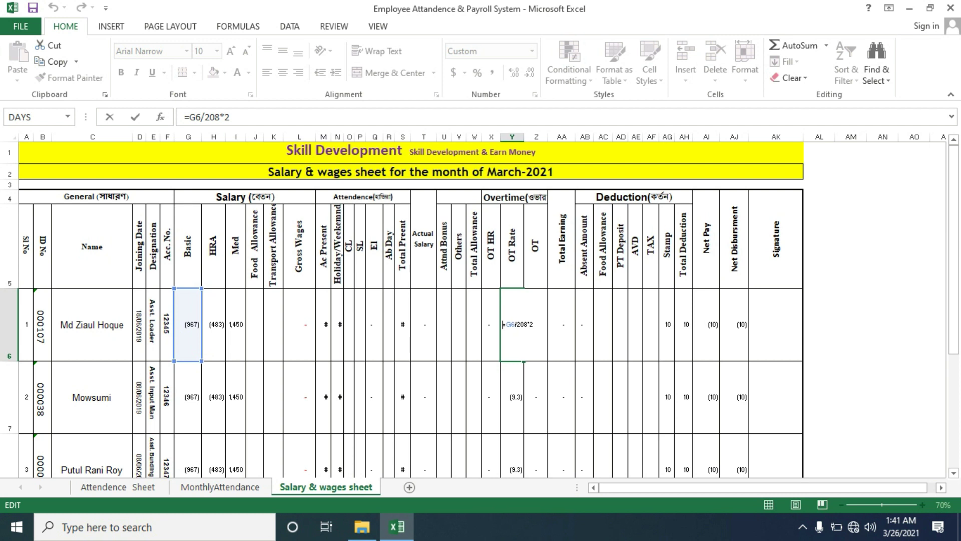
key("Return")
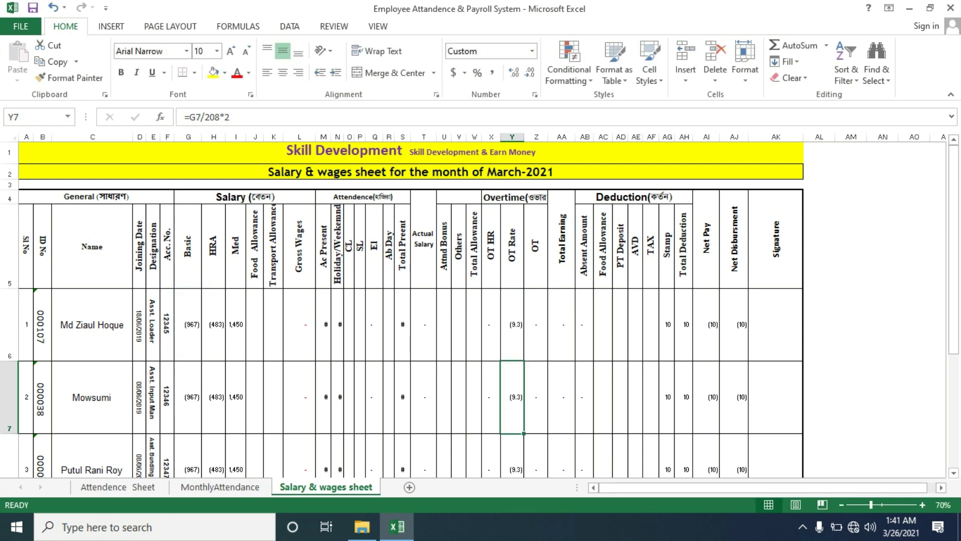
left_click(536, 325)
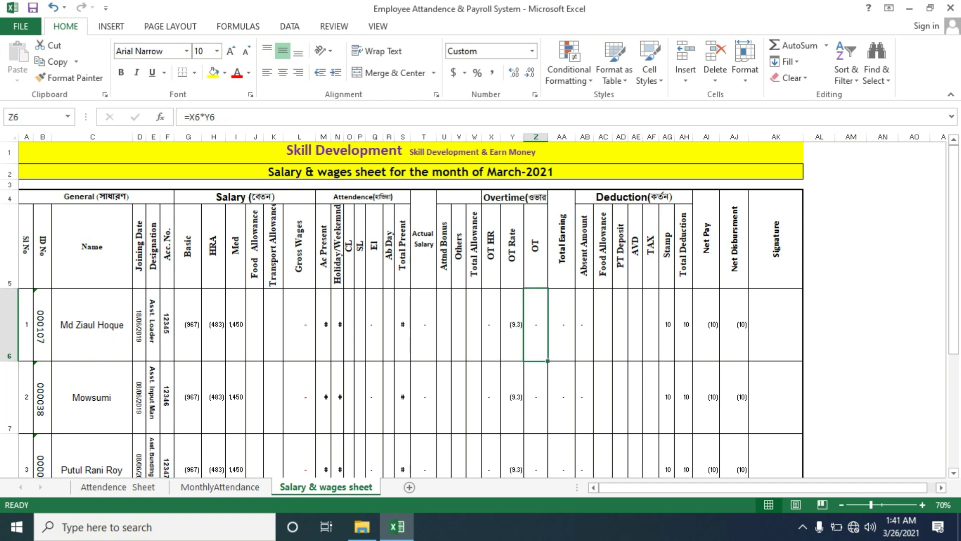
left_click(491, 325)
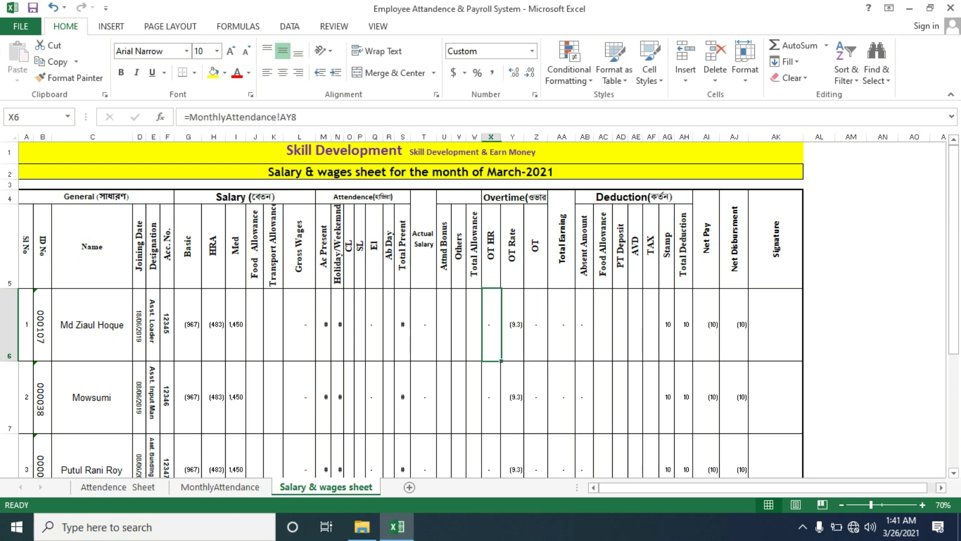
left_click(513, 325)
left_click(536, 325)
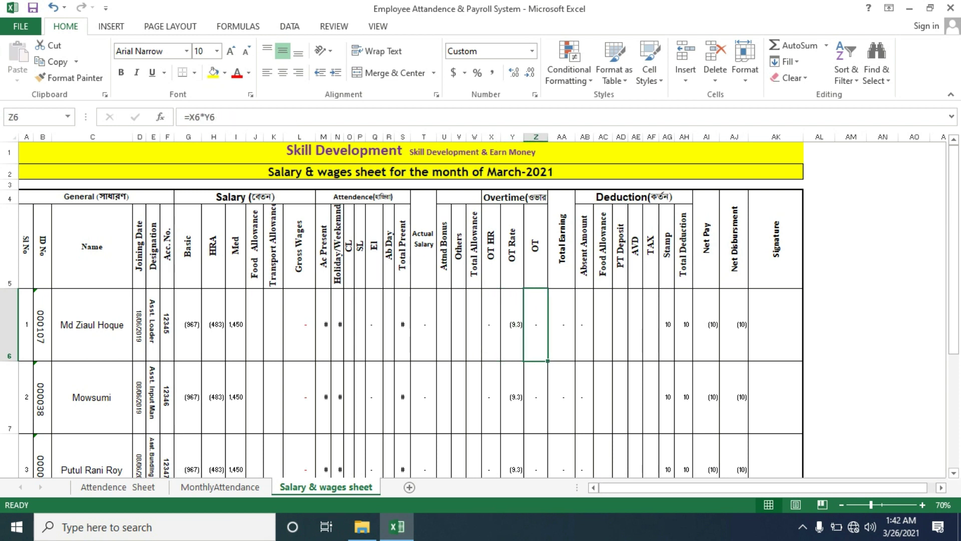
Check the Total Earning formula in AA6 against the overtime, bonus and Actual Salary cells
left_click(562, 325)
left_click(536, 324)
left_click(444, 325)
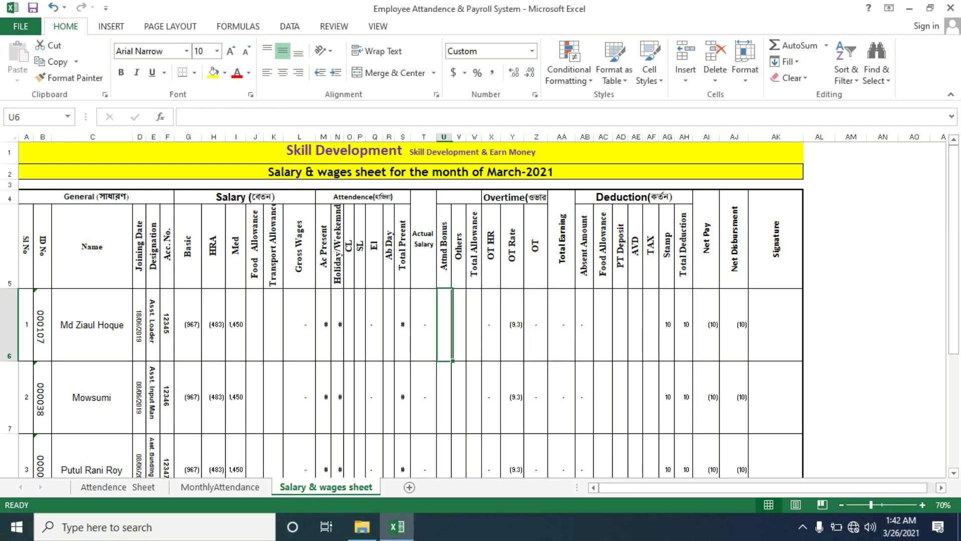
left_click(423, 324)
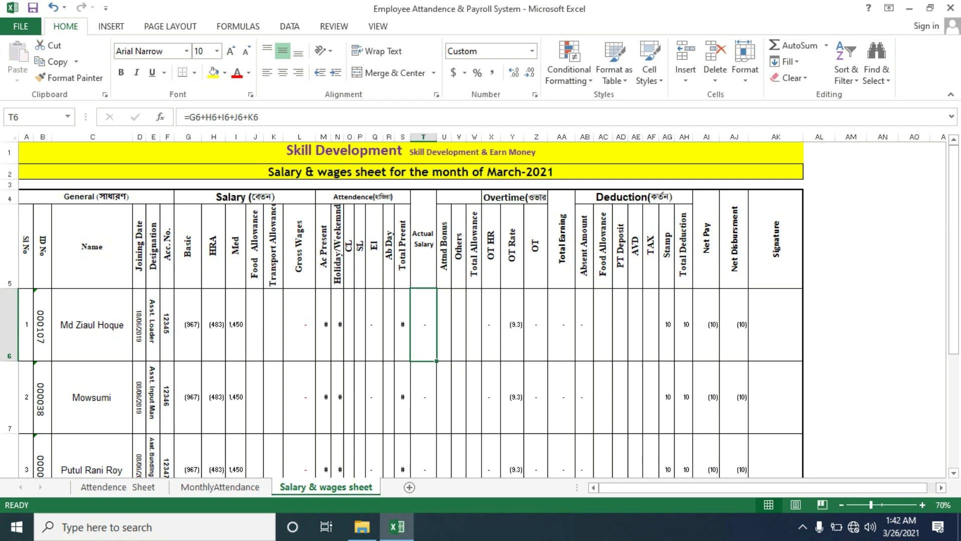
left_click(562, 325)
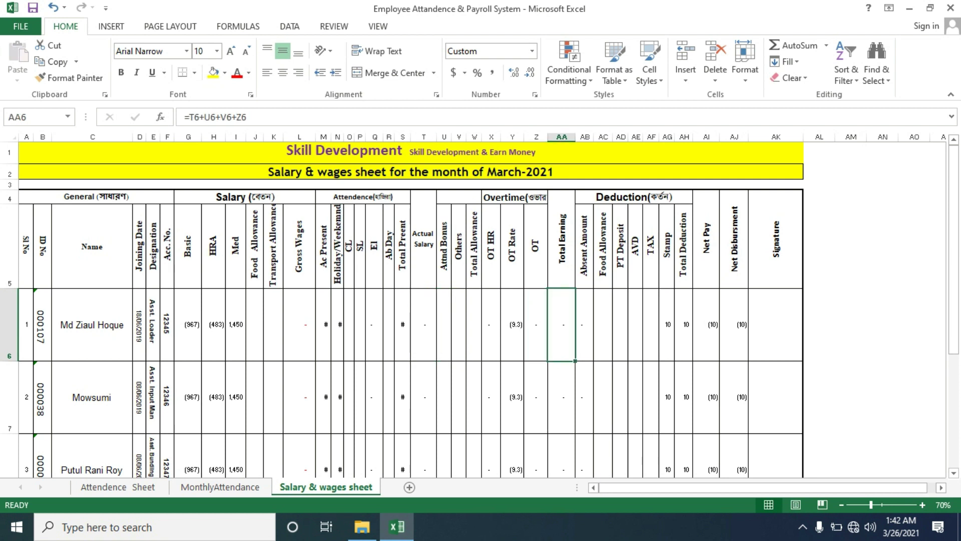
Point out the deduction headings: Absent Amount, Food Allowance, PT Deposit, AVD, TAX, Stamp and Total Deduction
left_click(584, 245)
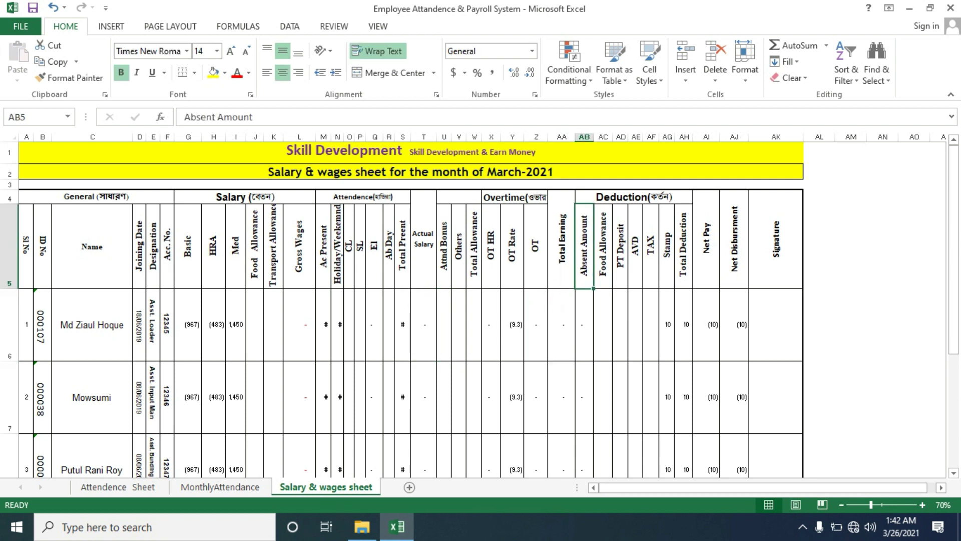
left_click(603, 245)
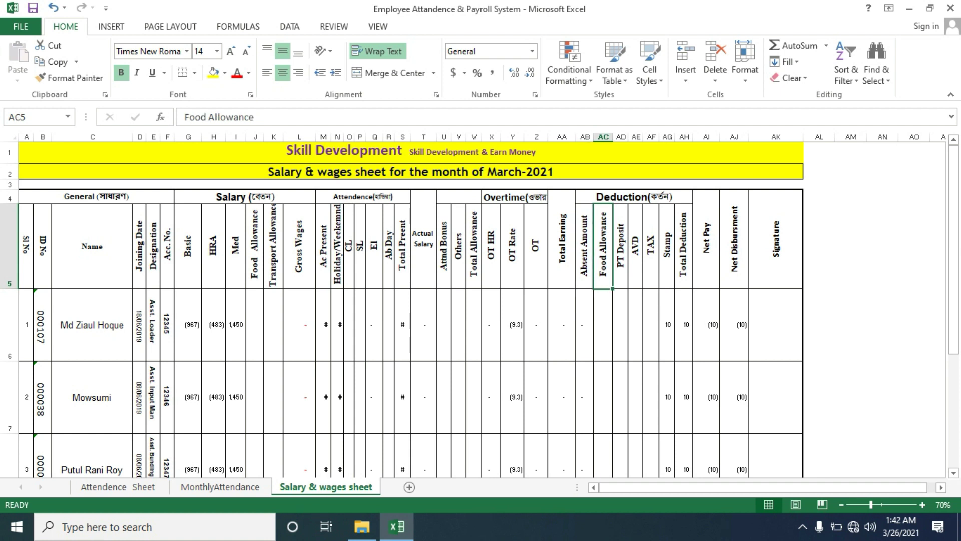
left_click(621, 245)
left_click(636, 245)
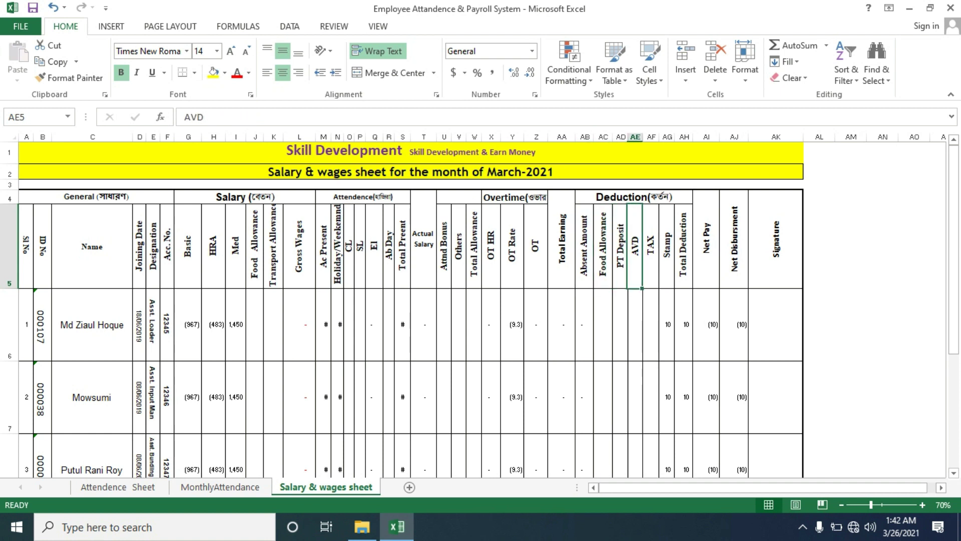
left_click(651, 246)
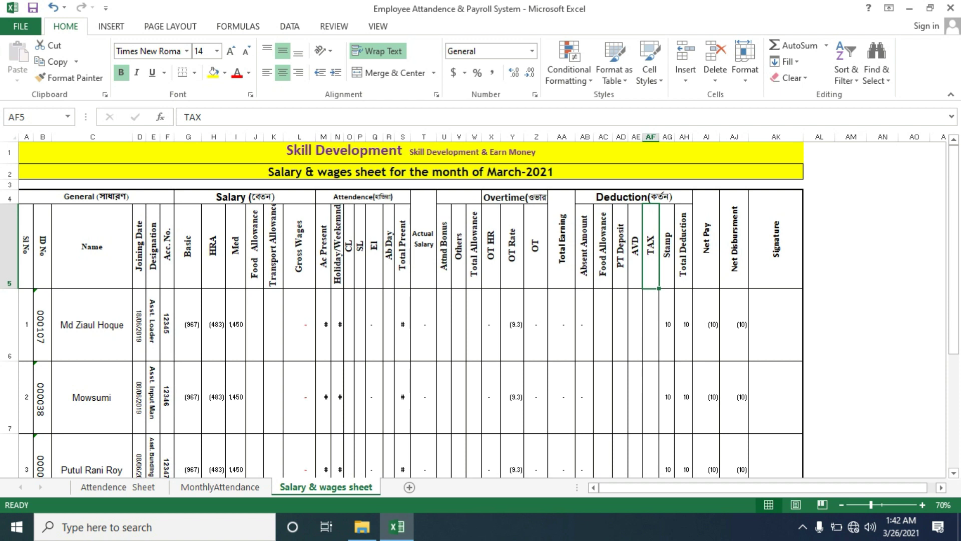
left_click(667, 245)
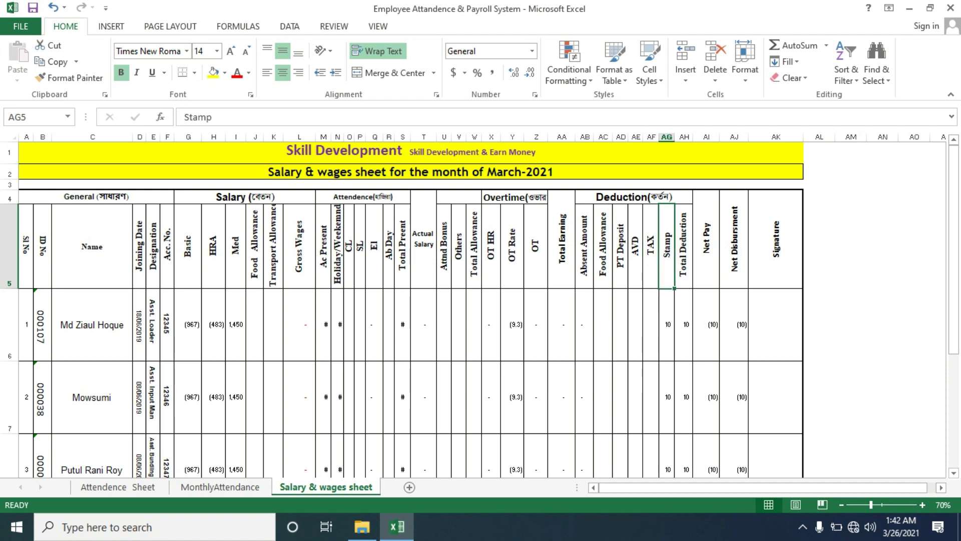
left_click(684, 245)
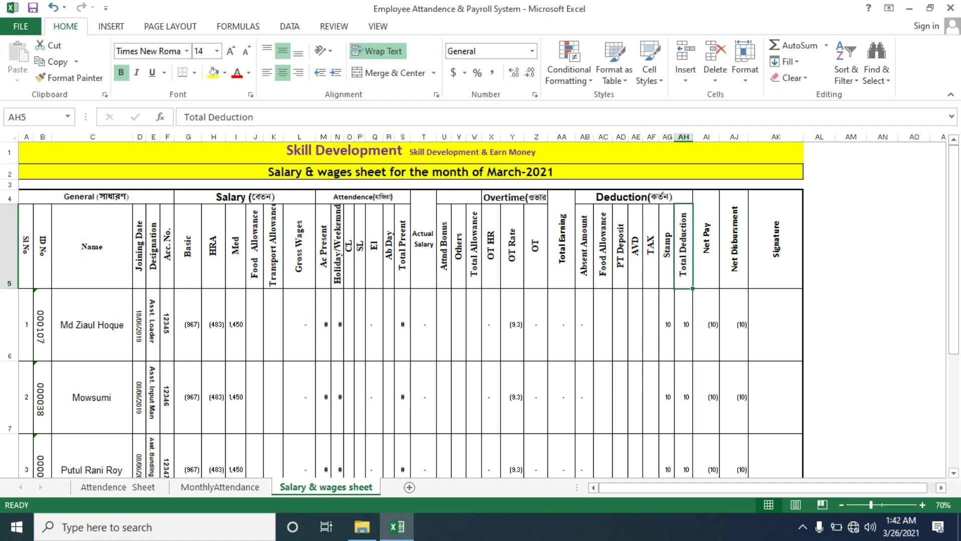
Inspect the Total Deduction, Net Pay and Net Disbursment formulas and the empty Signature cell
left_click_drag(584, 325, 667, 325)
left_click(684, 325)
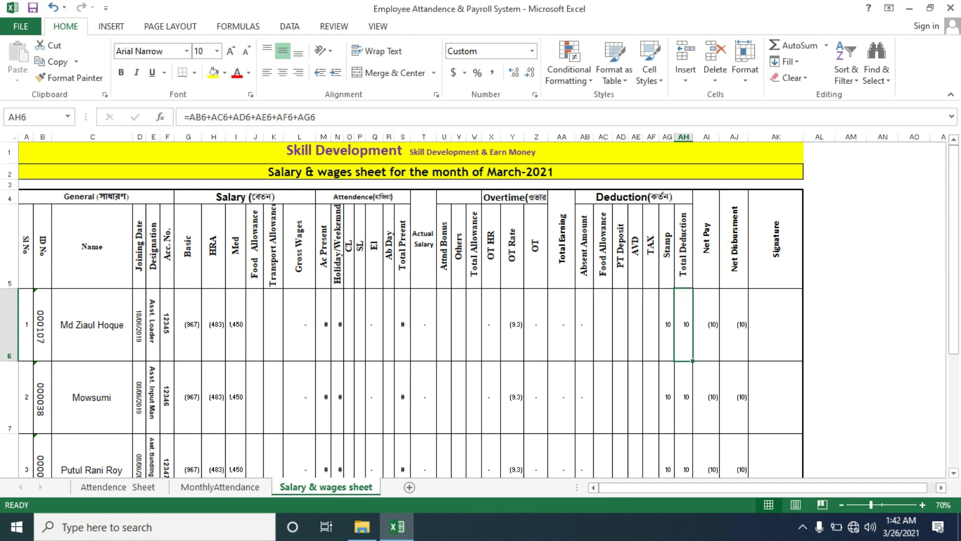
left_click(706, 325)
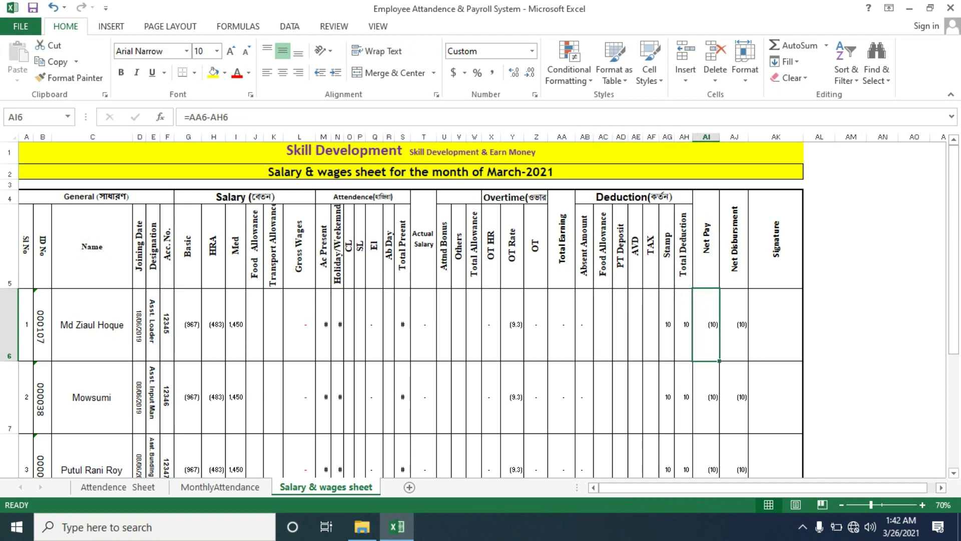
left_click(734, 324)
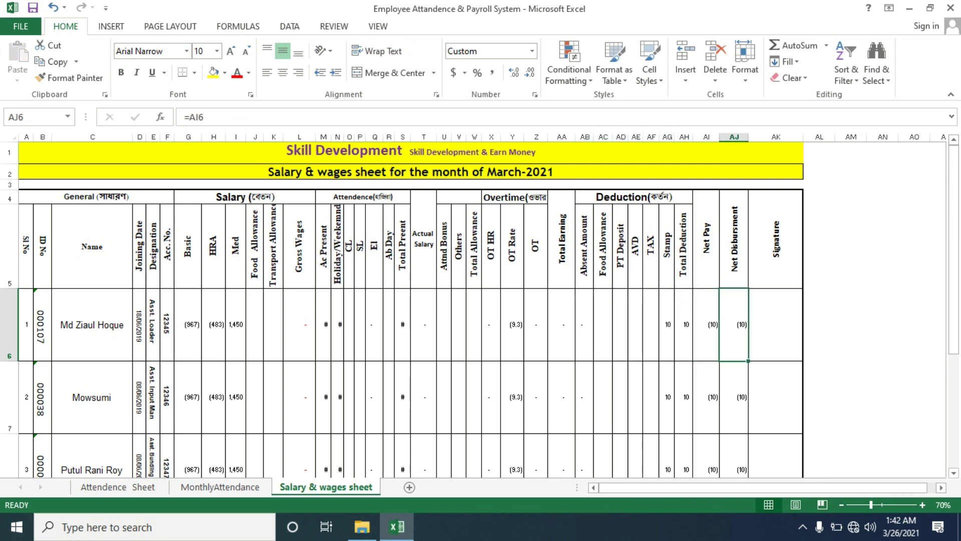
left_click(777, 325)
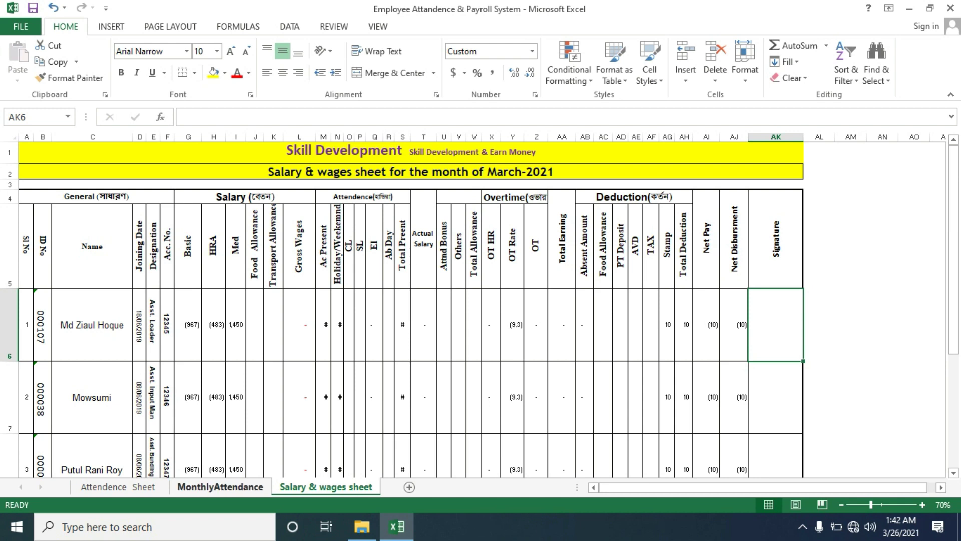
Look at the first employee's day 2 attendance on MonthlyAttendance, then bring up the Attendence Sheet
left_click(221, 487)
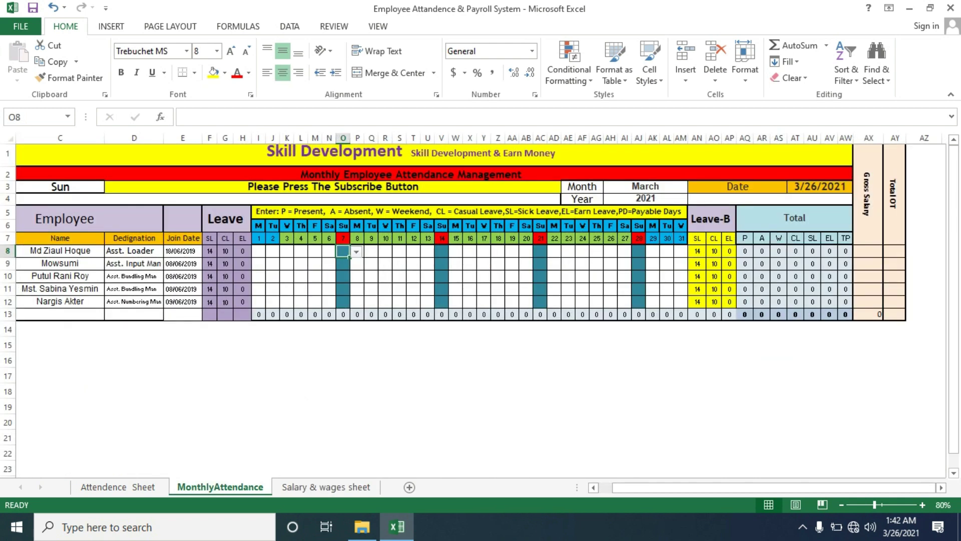
left_click(272, 252)
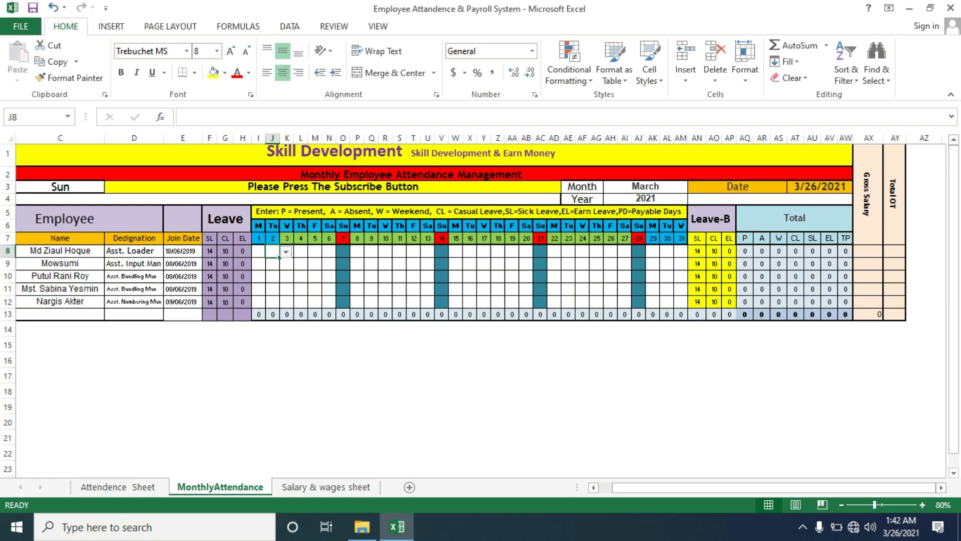
left_click(119, 487)
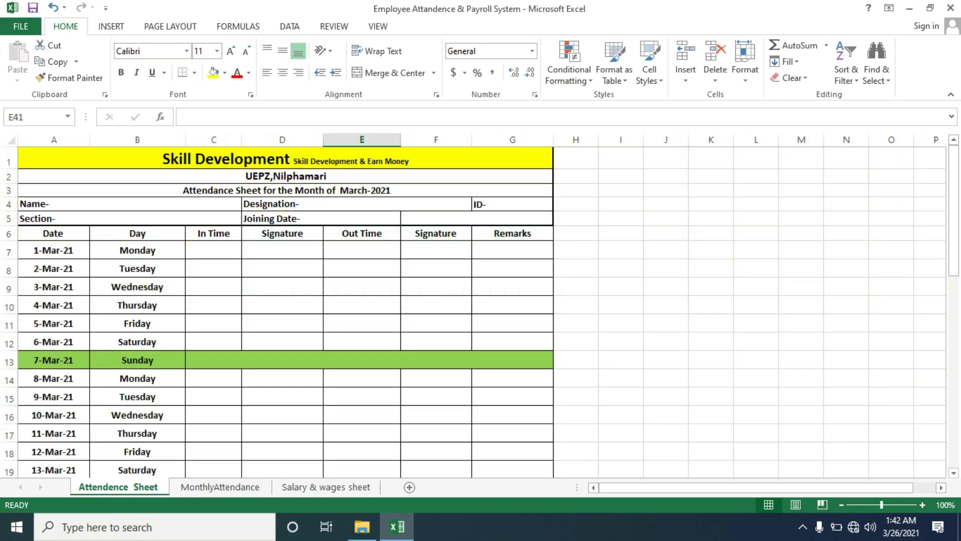
Review the 4-Mar-21 row and the Total oT and Payable Days summary cells, then return to MonthlyAttendance
left_click_drag(53, 305, 361, 305)
left_click(513, 305)
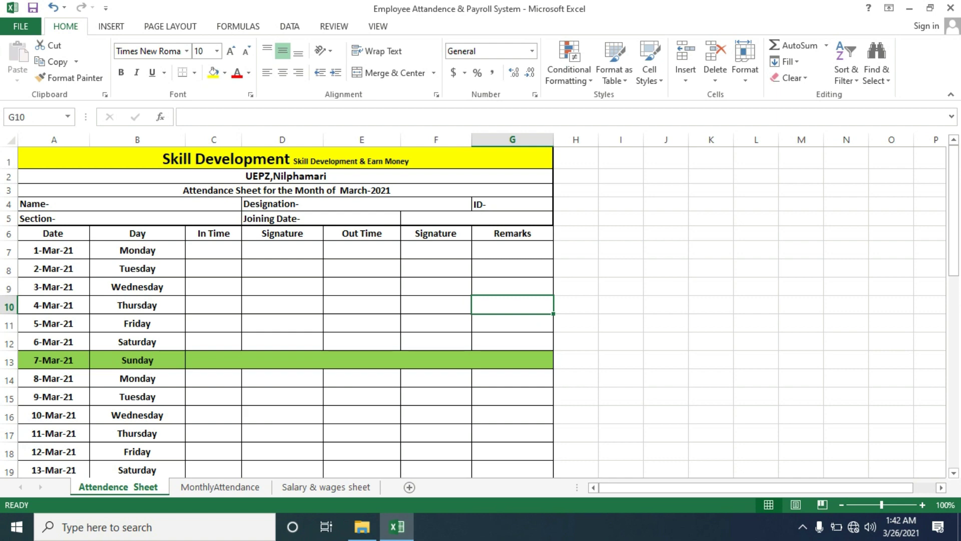
left_click_drag(954, 210, 954, 383)
left_click(362, 402)
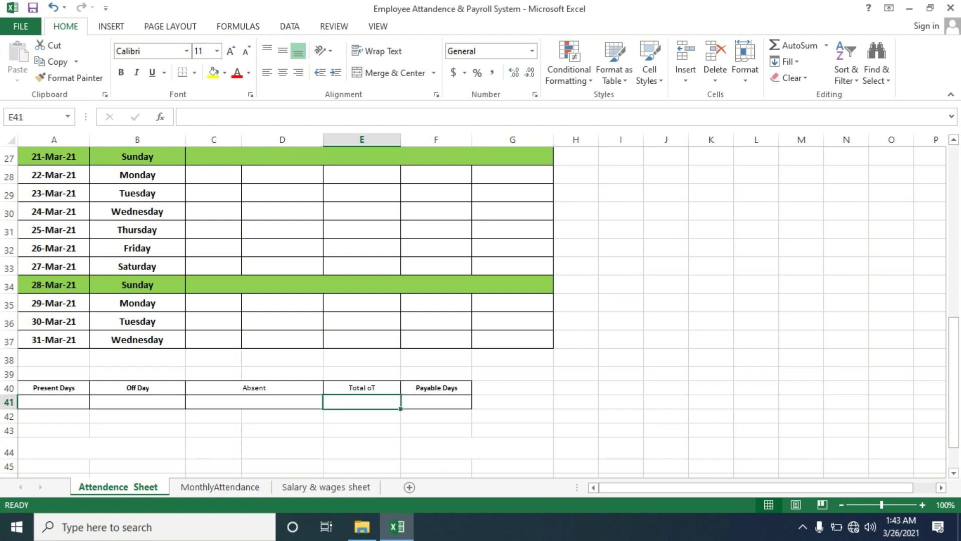
left_click(436, 402)
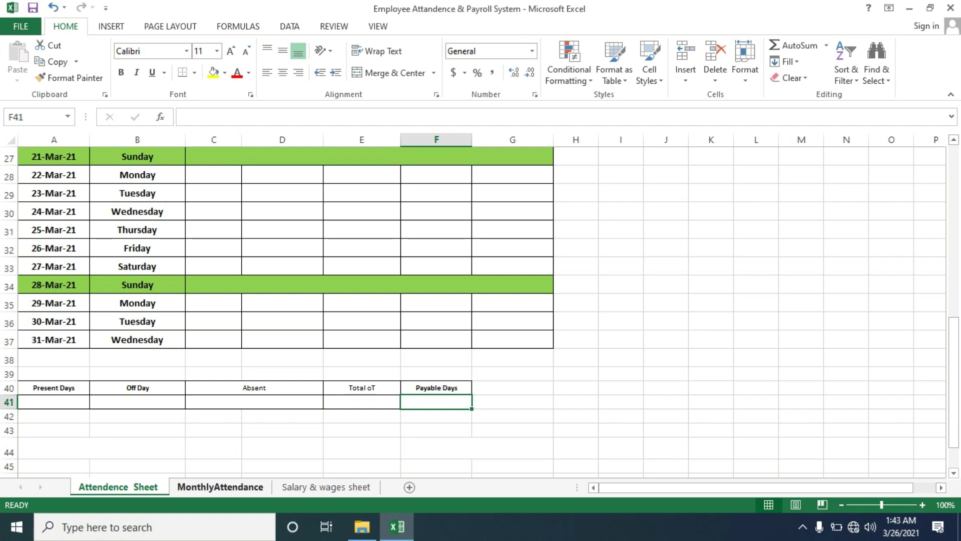
left_click(220, 487)
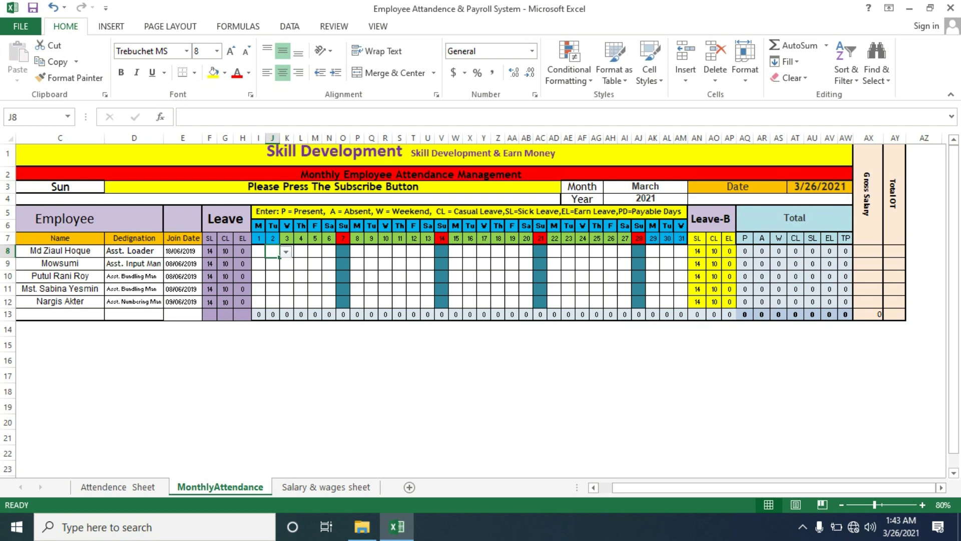
Try the Fri-Sat weekend in C3, then set it back to Sun
left_click(60, 188)
left_click(110, 188)
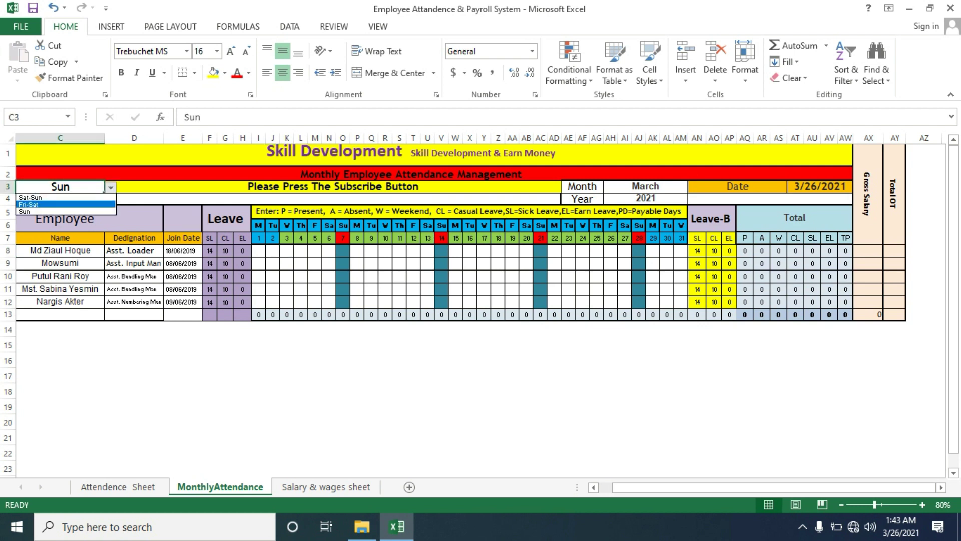
left_click(65, 205)
left_click(110, 188)
left_click(63, 212)
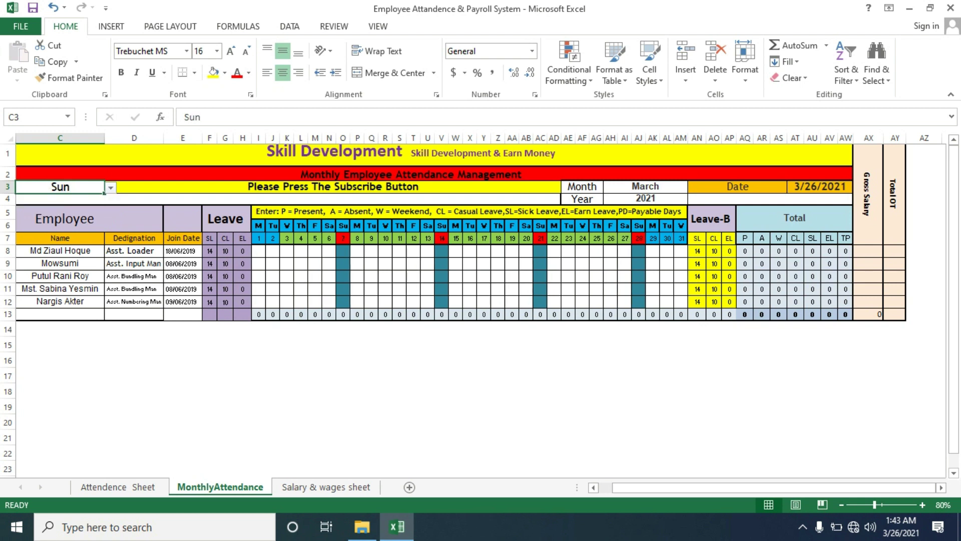
Switch the Month cell to December and back to March to refresh the day columns
left_click(645, 186)
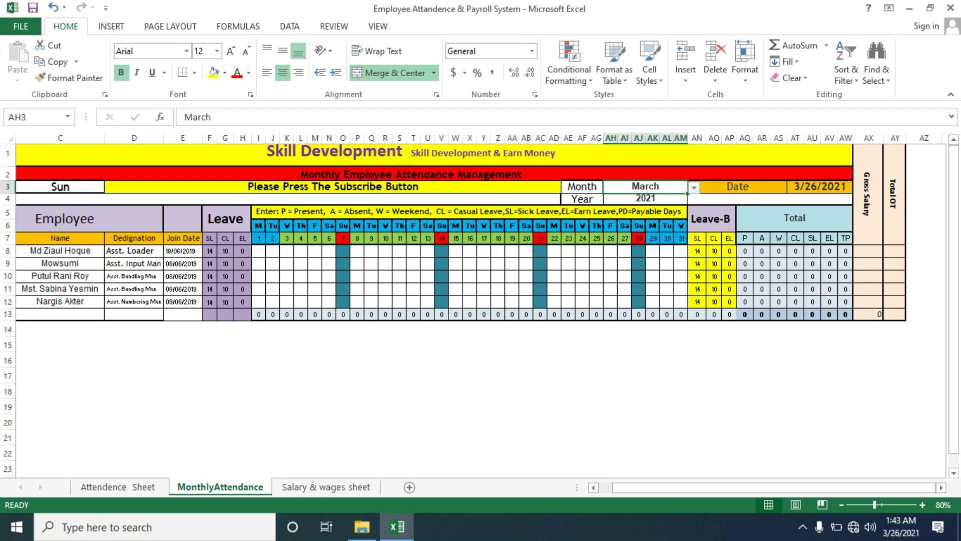
left_click(695, 188)
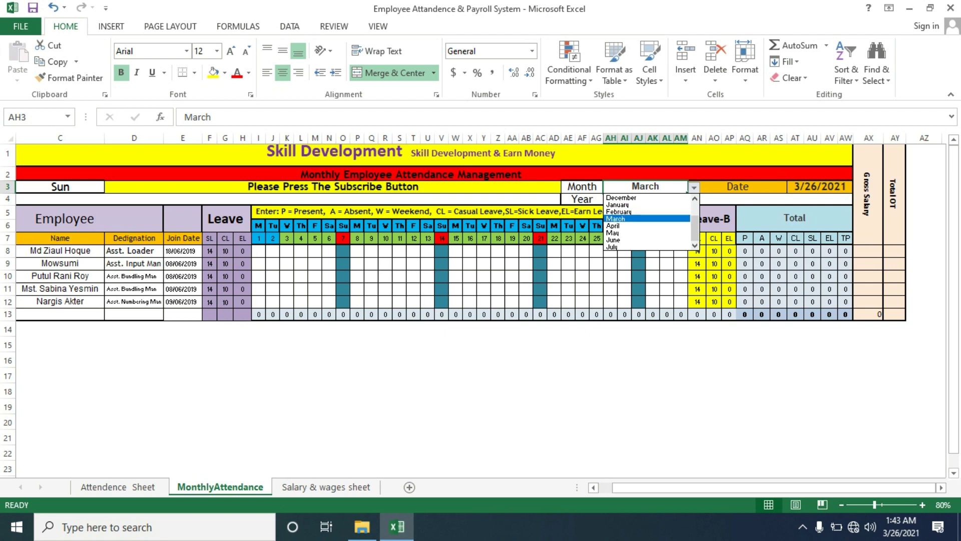
key("Return")
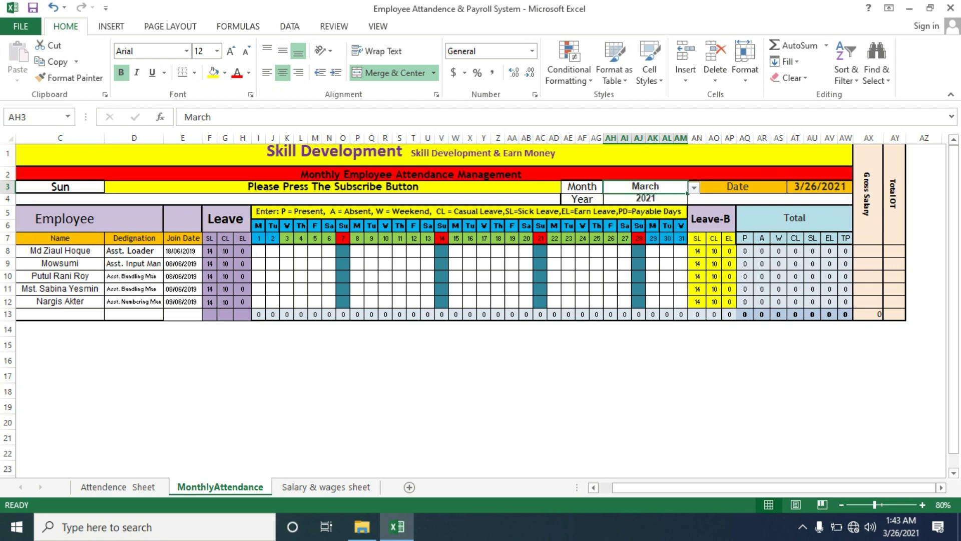
key("alt+Down")
key("Up")
key("Up")
key("Up")
key("Return")
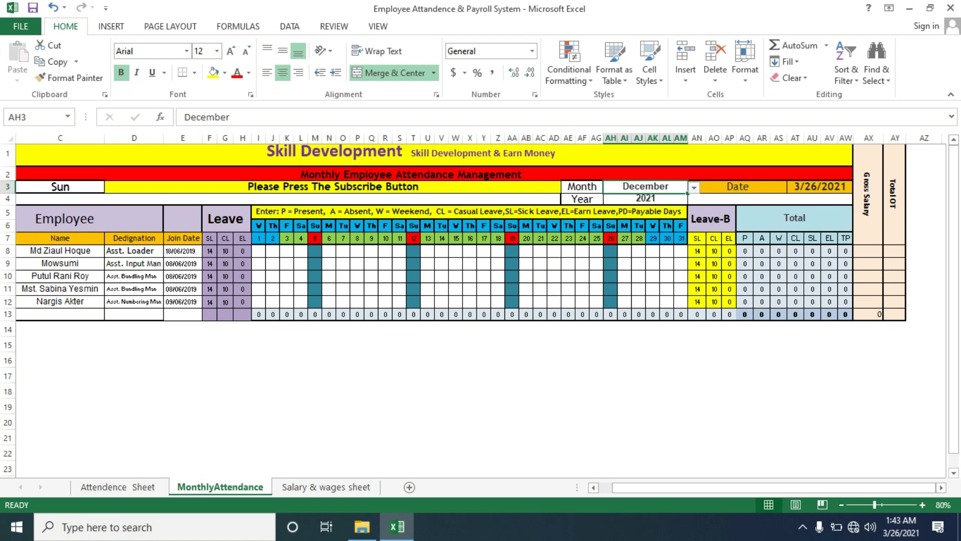
key("alt+Down")
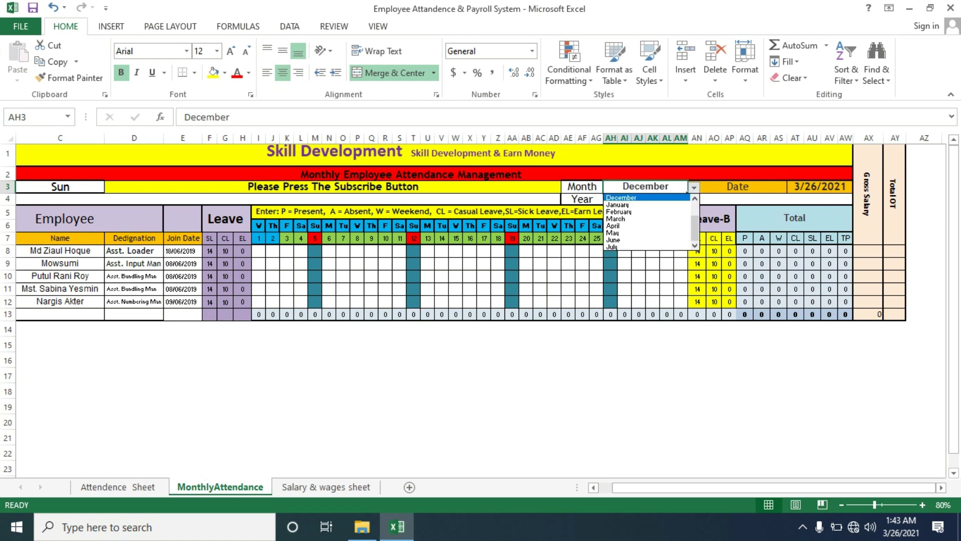
key("Down")
key("Down")
key("Down")
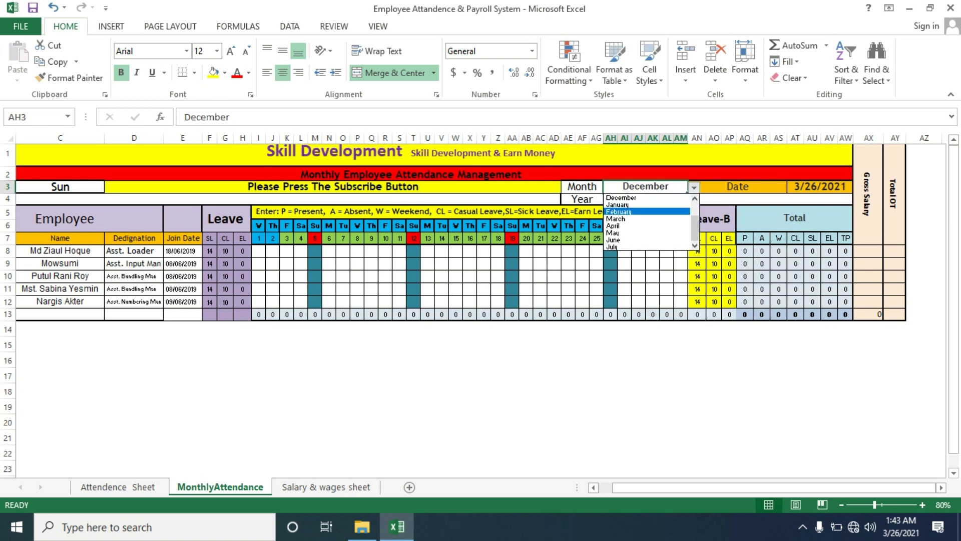
key("Return")
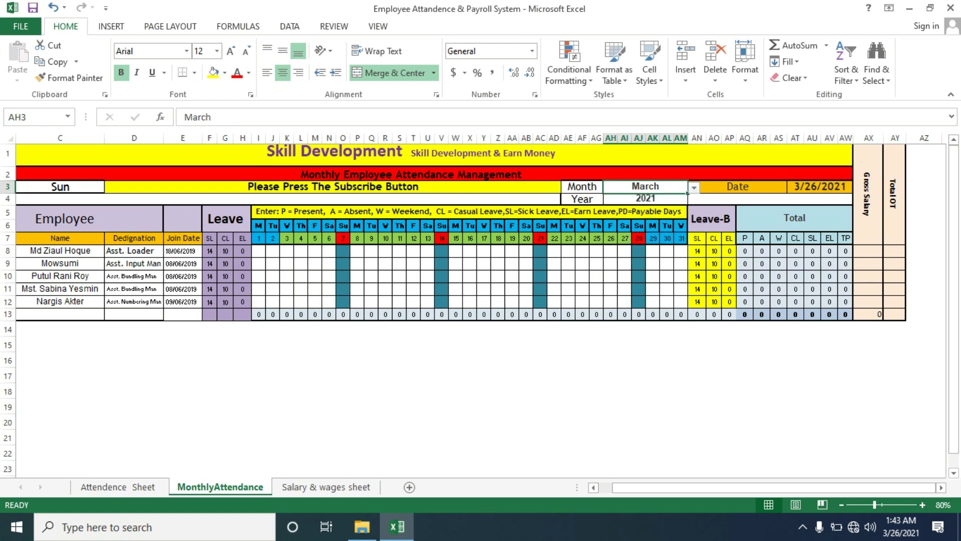
Scroll the Attendence Sheet back to the top and return to MonthlyAttendance
key("ctrl+Page_Up")
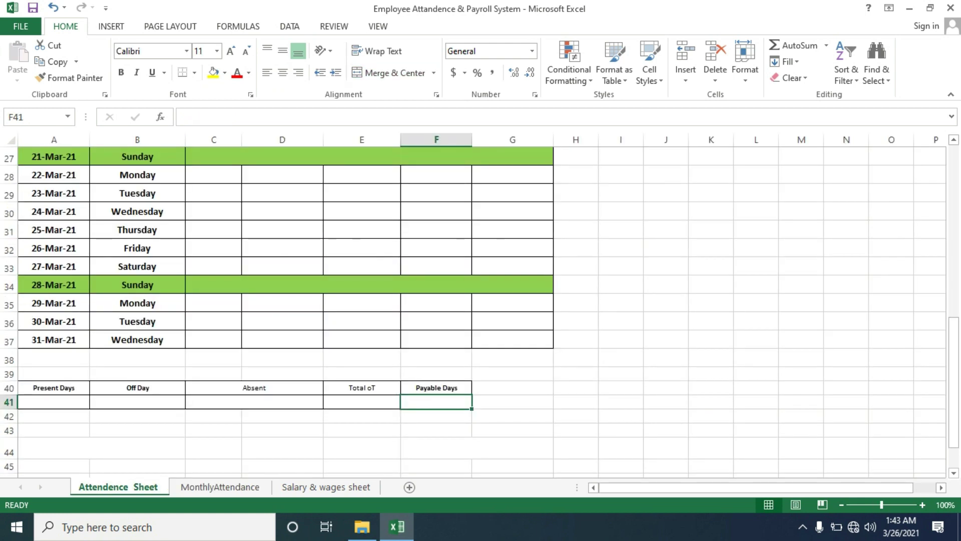
left_click_drag(953, 445, 954, 319)
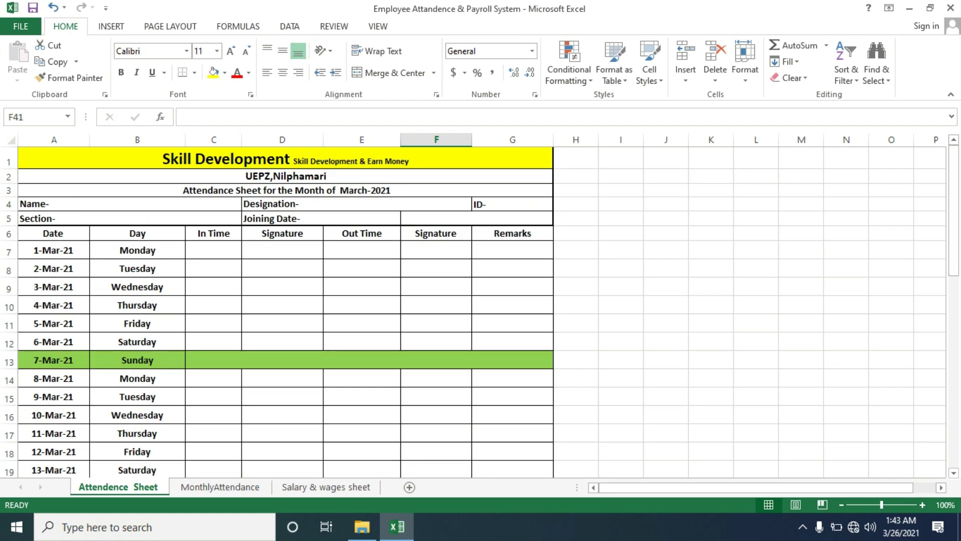
key("ctrl+Page_Down")
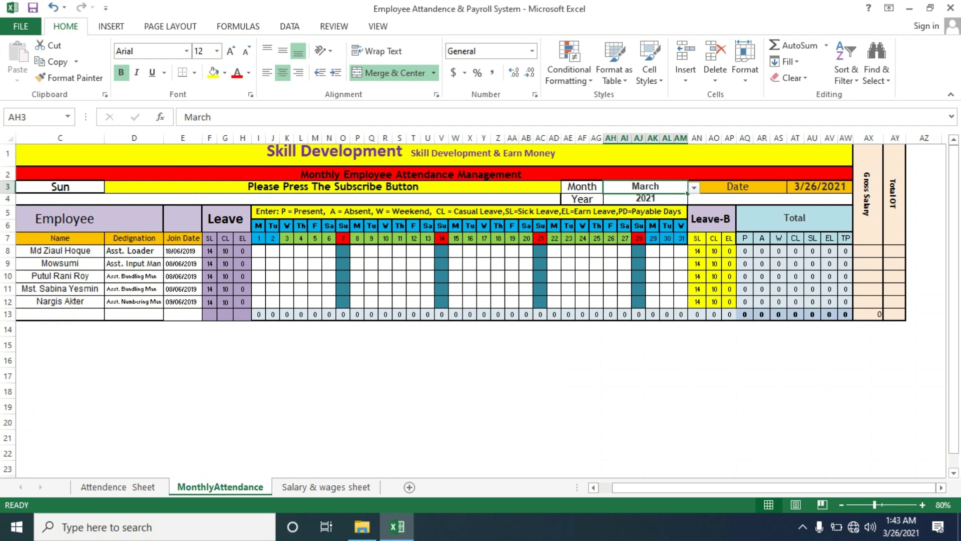
Mark all five employees P for day 1 and extend the P marks across days 1 to 6
left_click(258, 250)
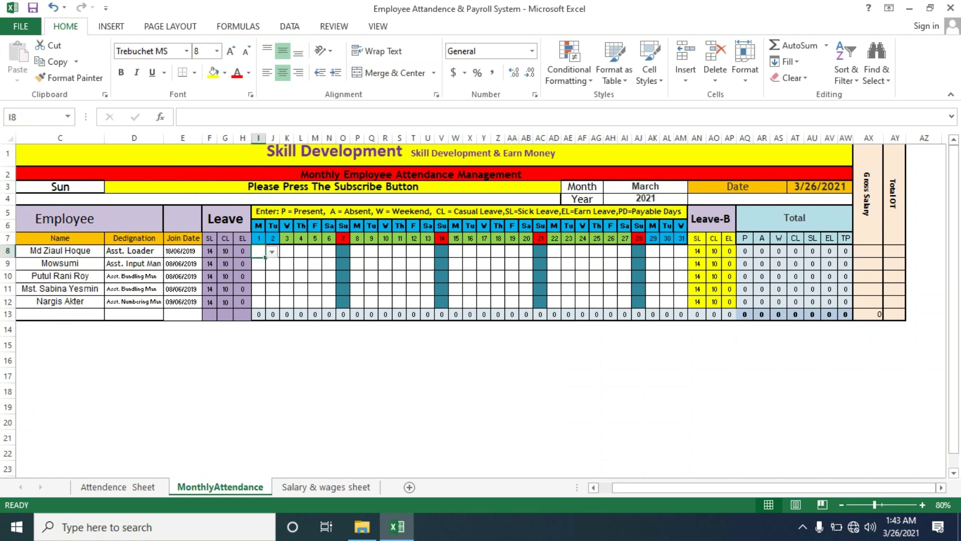
key("alt+Down")
key("Down")
key("Up")
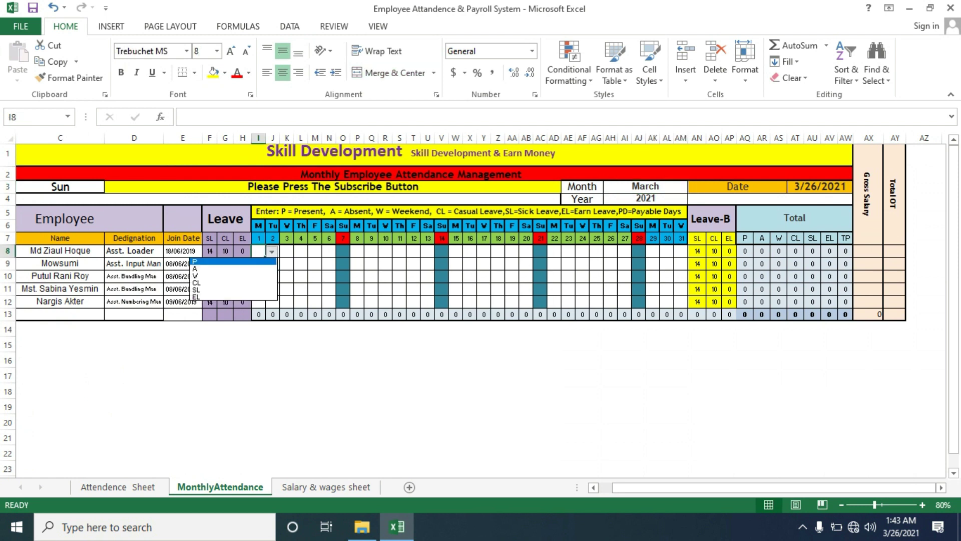
key("Return")
left_click_drag(264, 256, 265, 307)
left_click(329, 391)
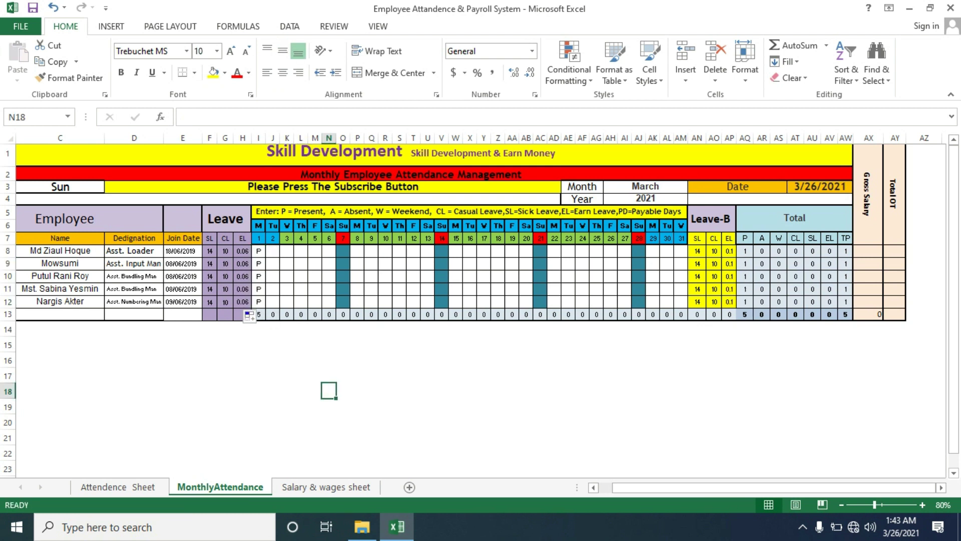
left_click(258, 251)
left_click_drag(265, 257, 337, 307)
Copy the first-week P block and paste it into days 8–13, 15–20 and 22–27
right_click(301, 296)
left_click(333, 254)
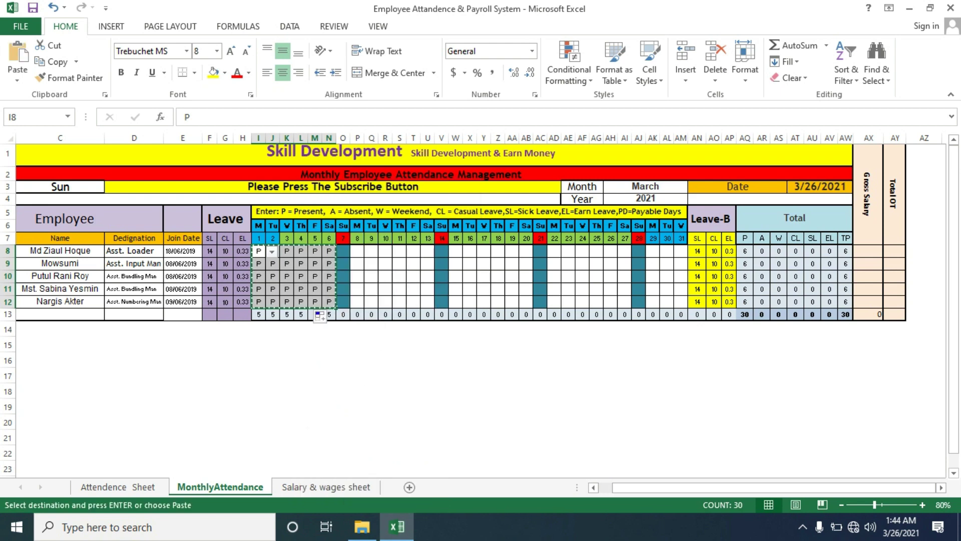
right_click(357, 250)
left_click(386, 289)
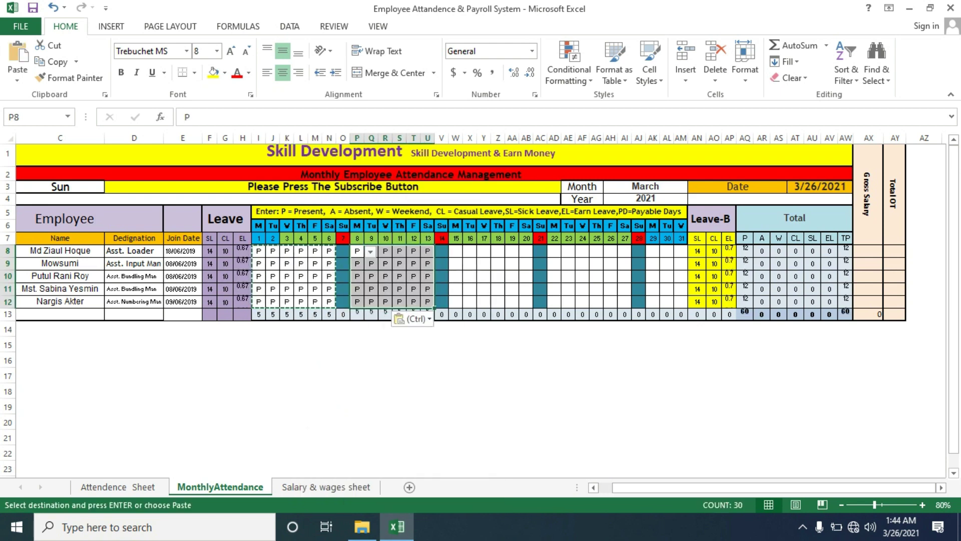
right_click(456, 250)
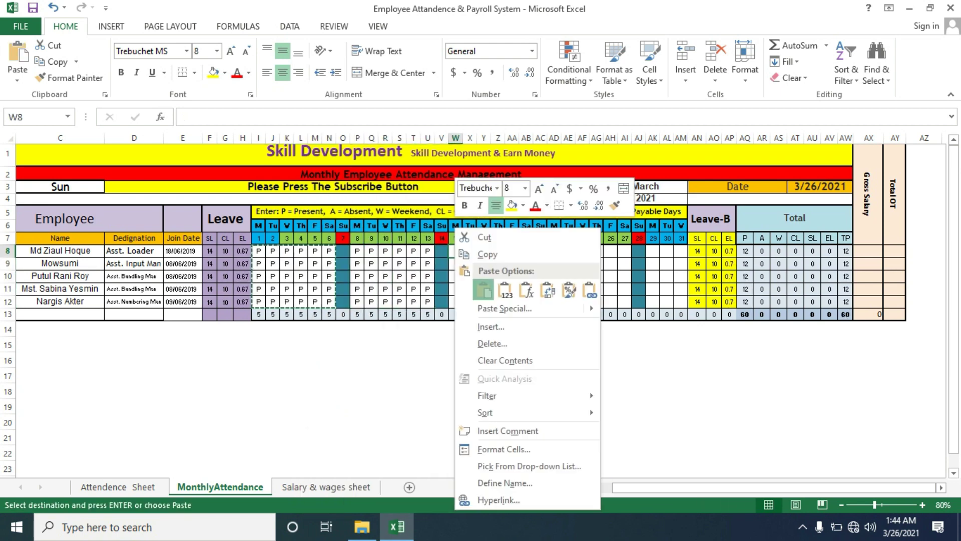
left_click(484, 289)
right_click(555, 250)
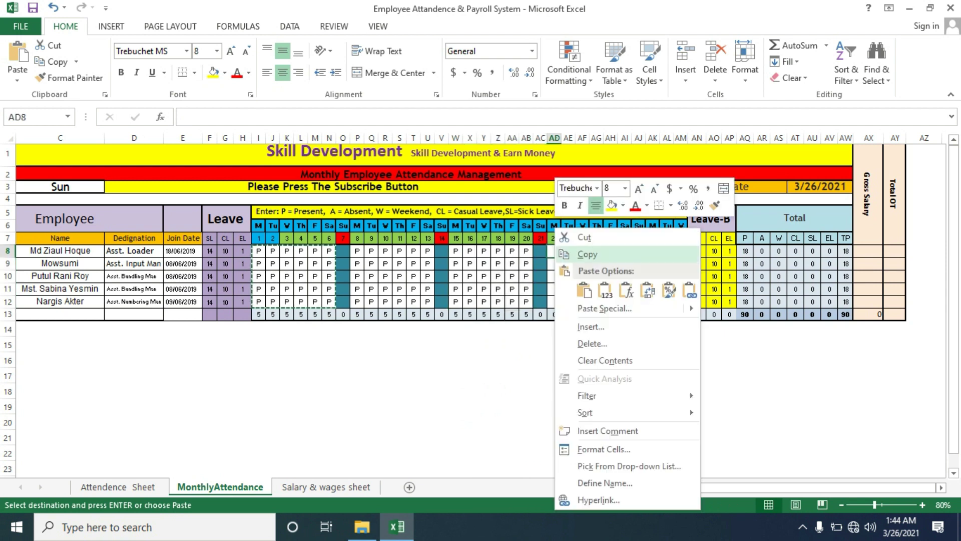
left_click(582, 289)
Mark all employees P for days 29 to 31, then open the Salary & wages sheet
left_click(652, 250)
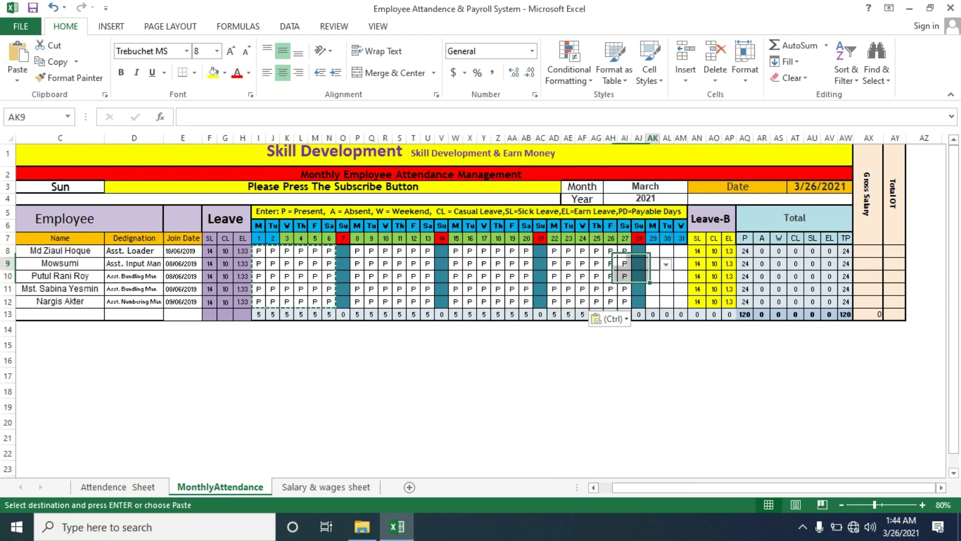
left_click(666, 252)
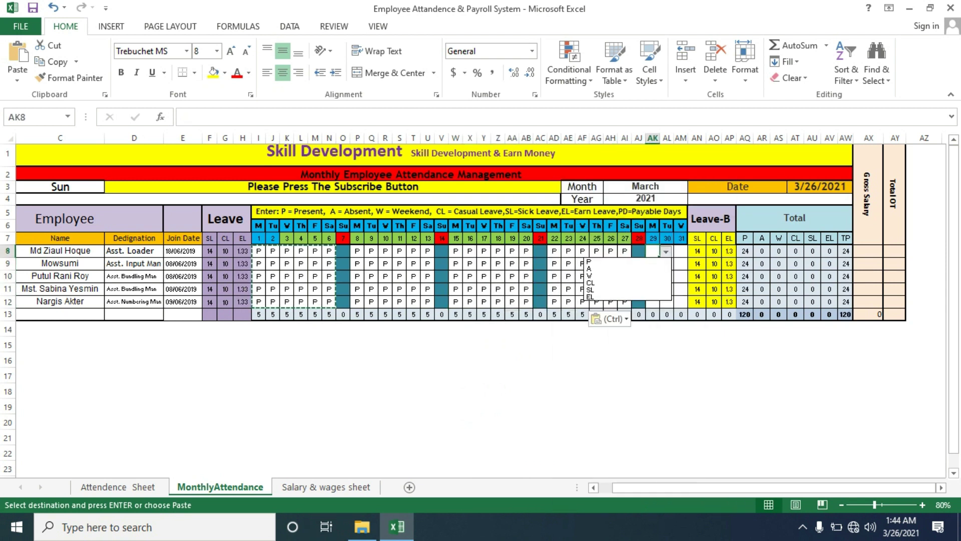
left_click(626, 260)
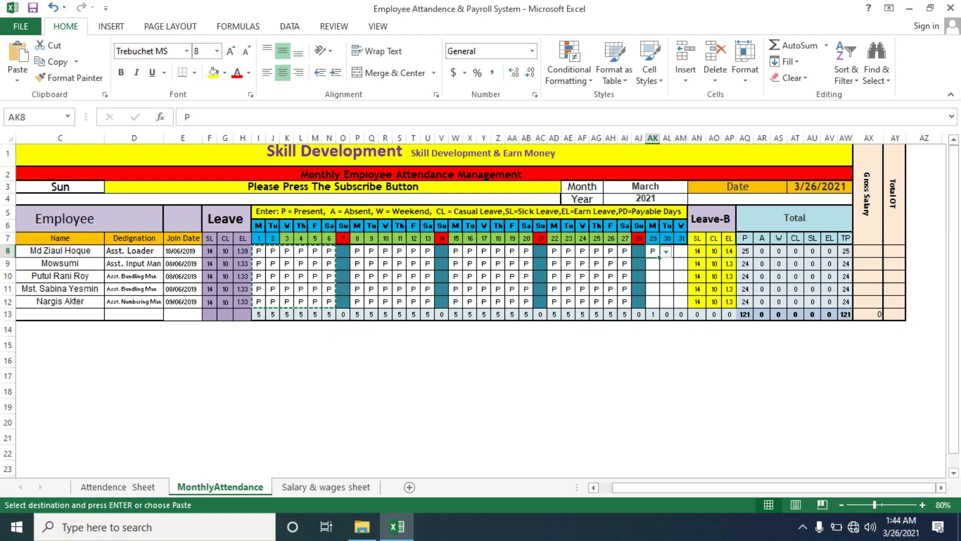
left_click_drag(660, 257, 661, 306)
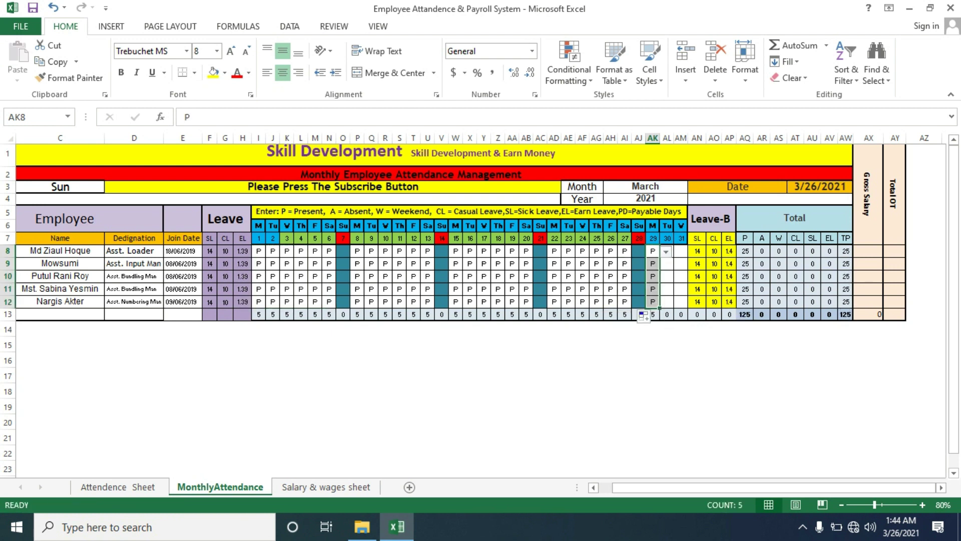
left_click_drag(659, 257, 688, 307)
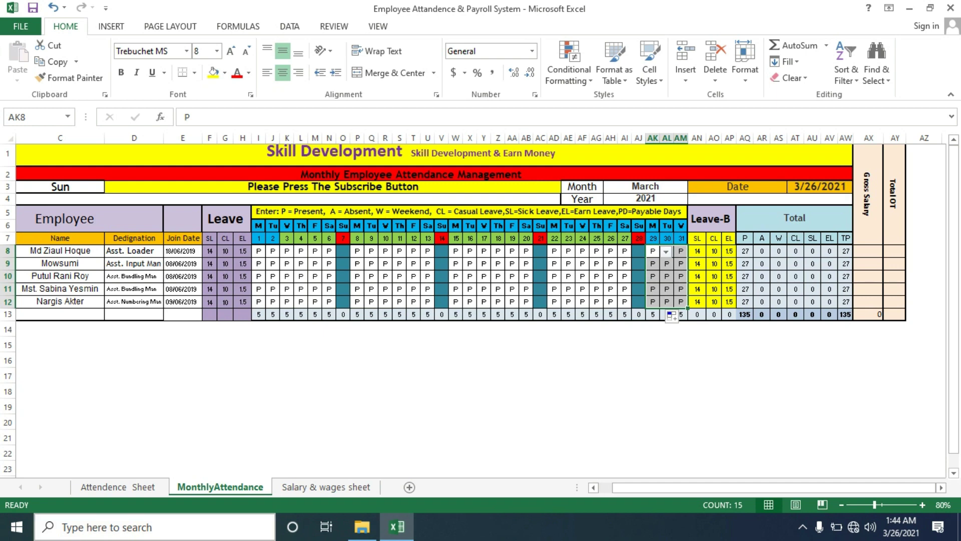
left_click(326, 487)
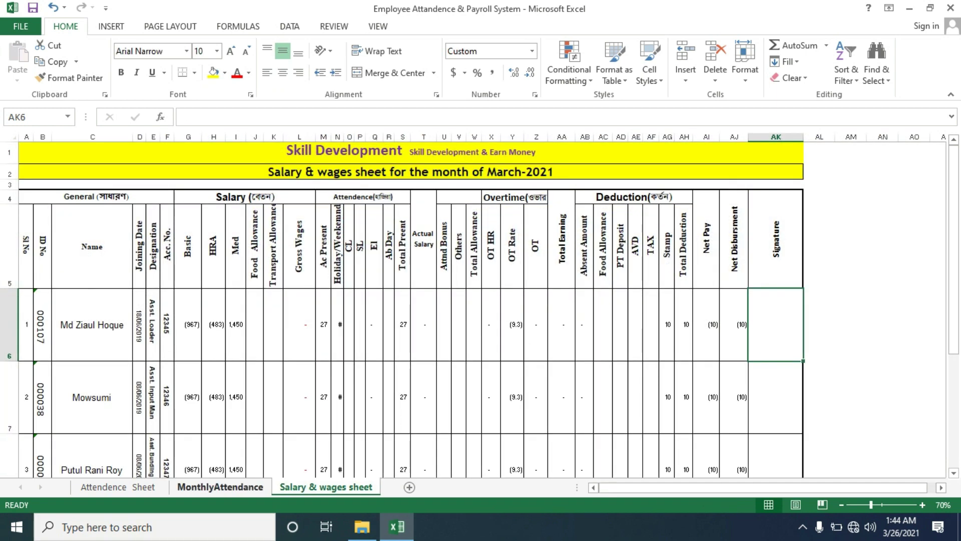
On MonthlyAttendance enter Gross Salary 12000 for the first employee and 11000 for the second
left_click(220, 487)
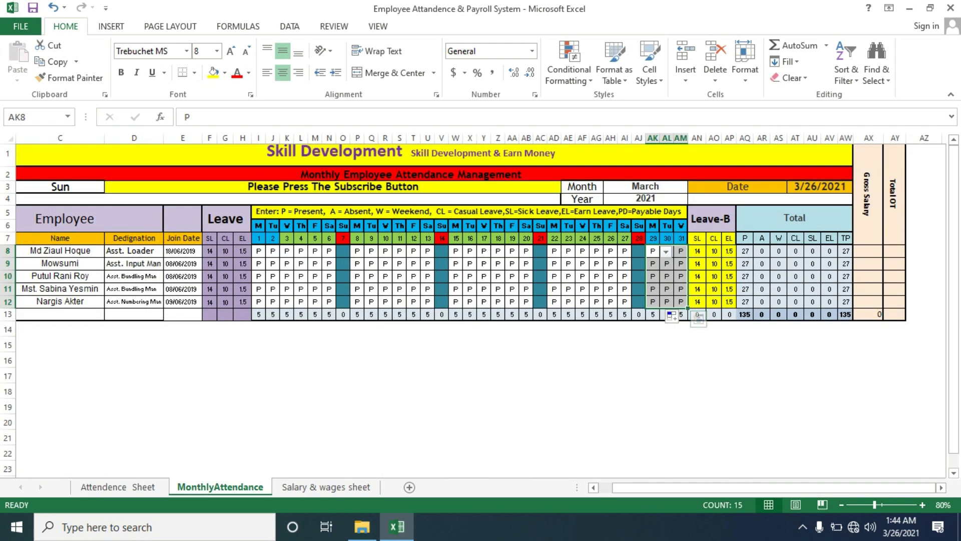
left_click(869, 251)
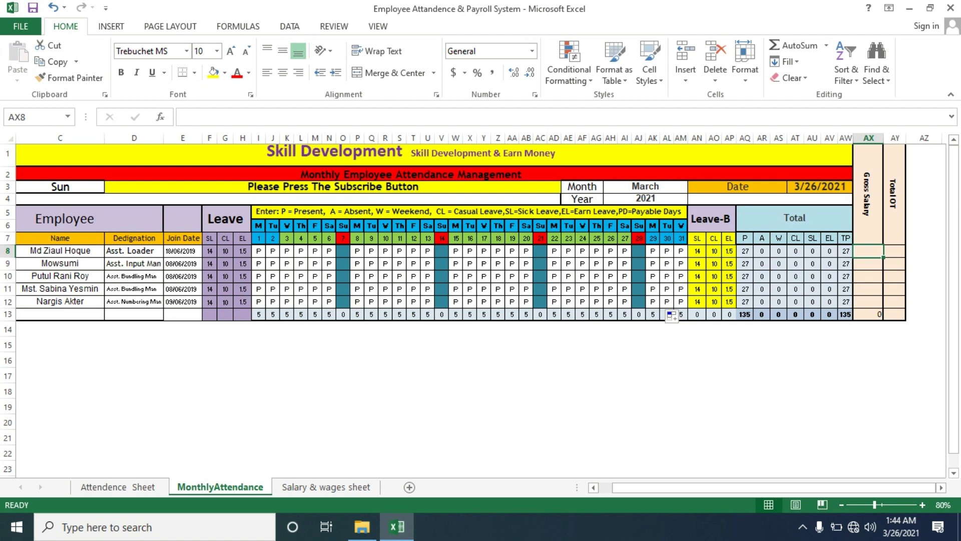
type("12000")
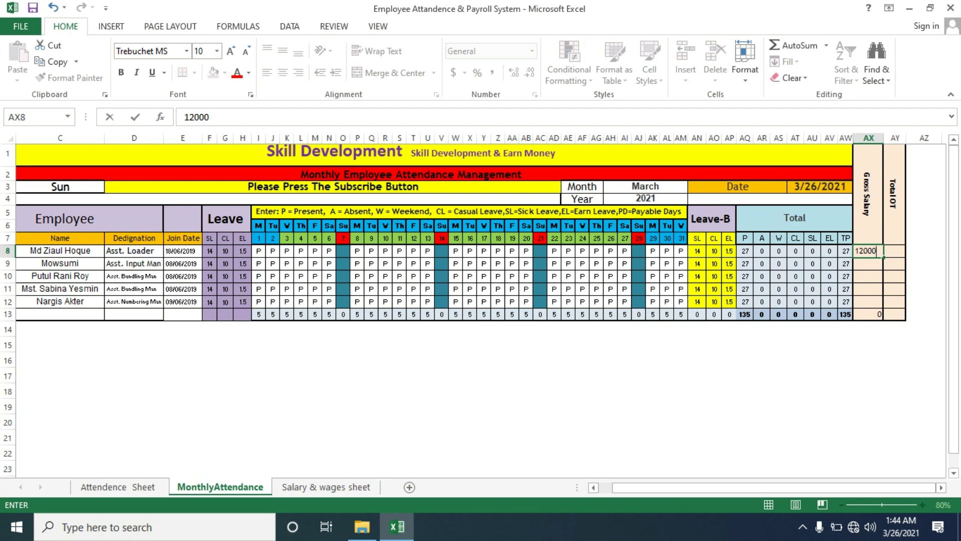
key("Return")
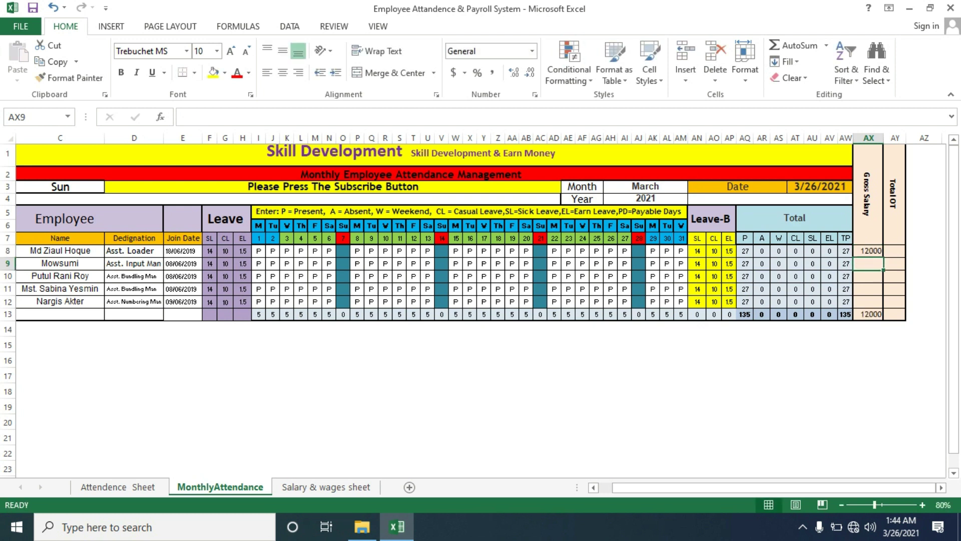
type("1100")
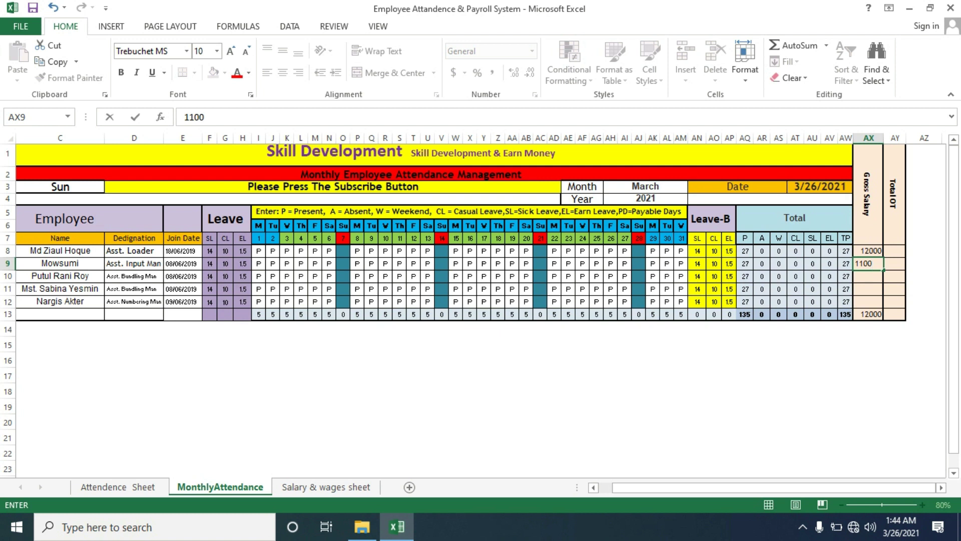
key("Return")
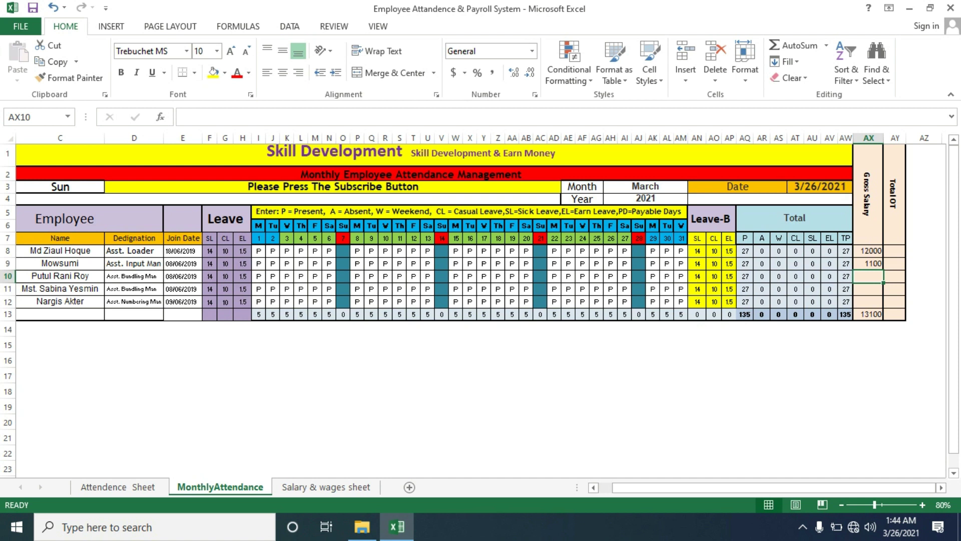
key("Up")
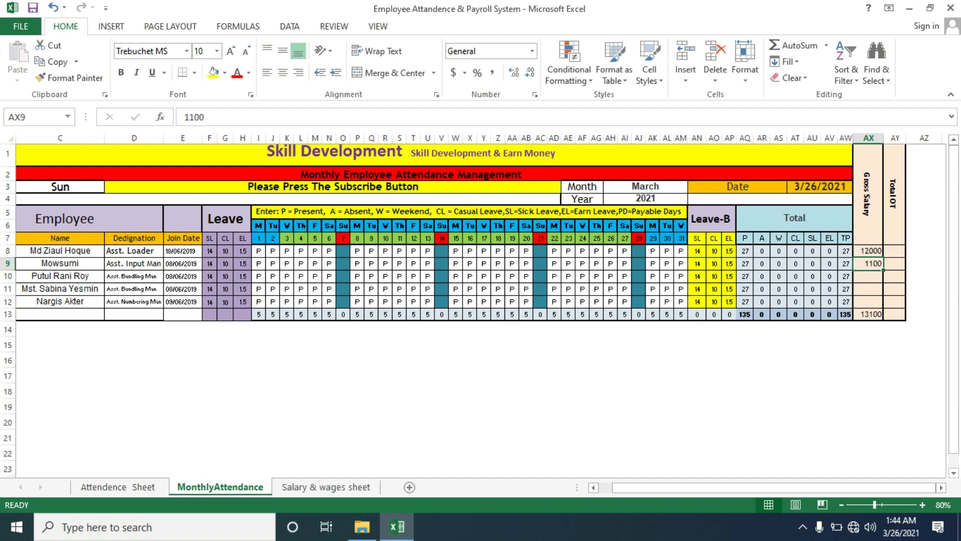
double_click(874, 263)
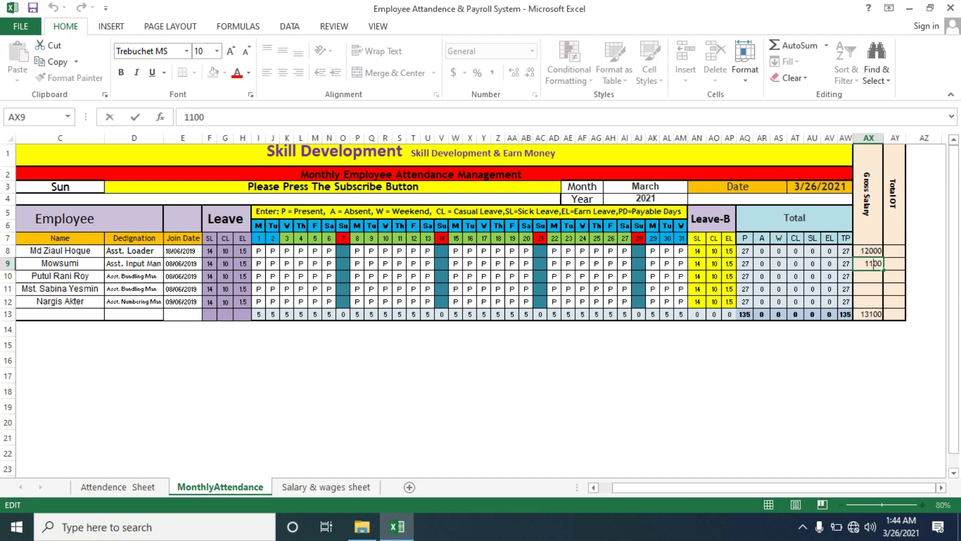
type("0")
key("Return")
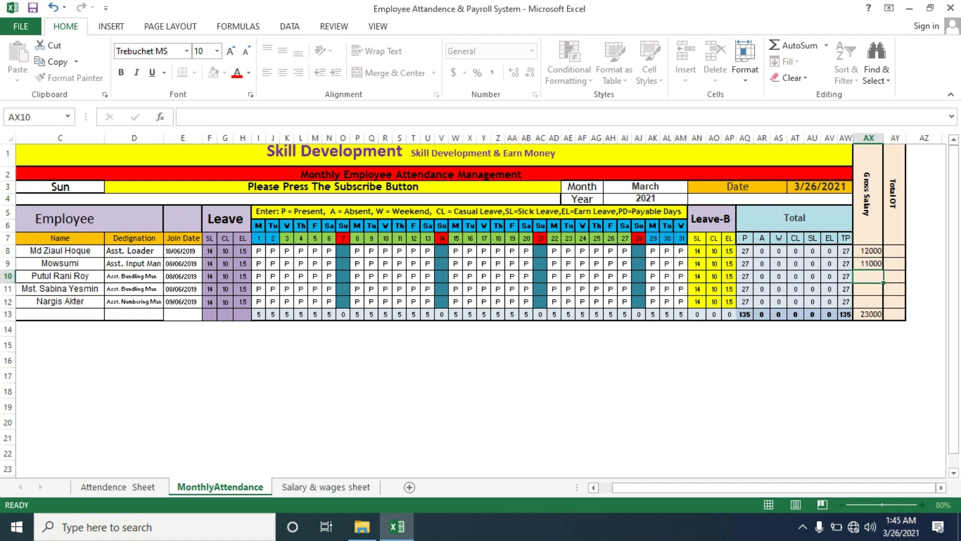
Fill 11000 down to the next three employees and set the last employee's salary to 15000
key("Up")
left_click_drag(884, 269, 874, 303)
left_click(874, 301)
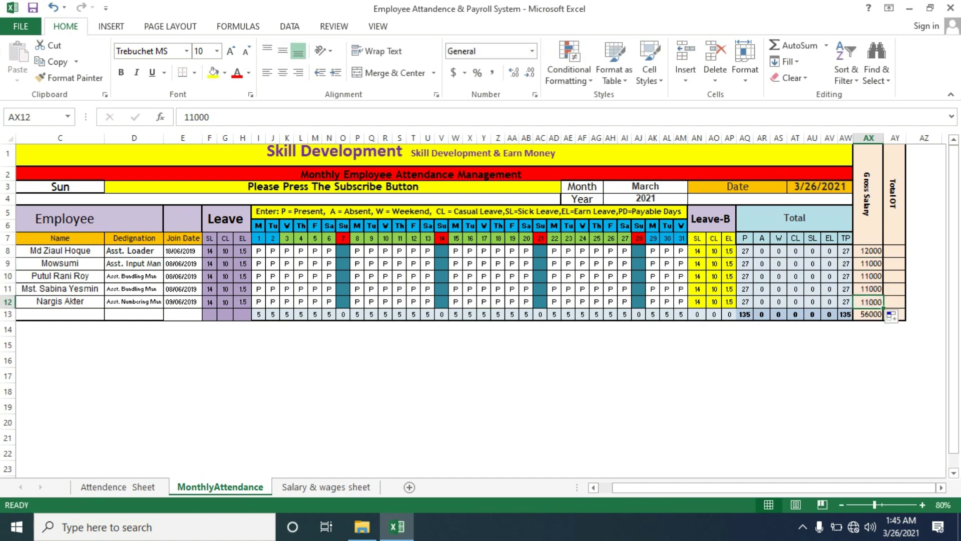
type("15")
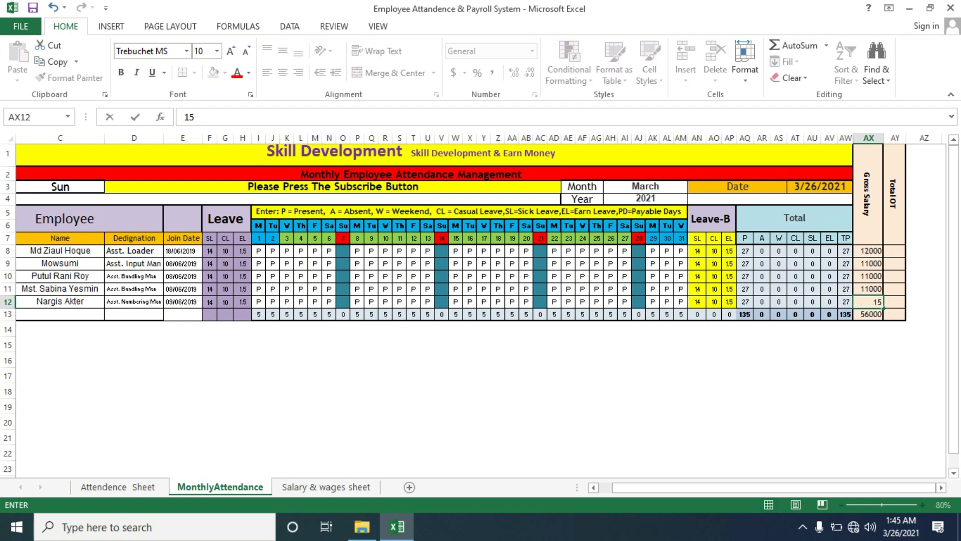
type("000")
left_click(895, 391)
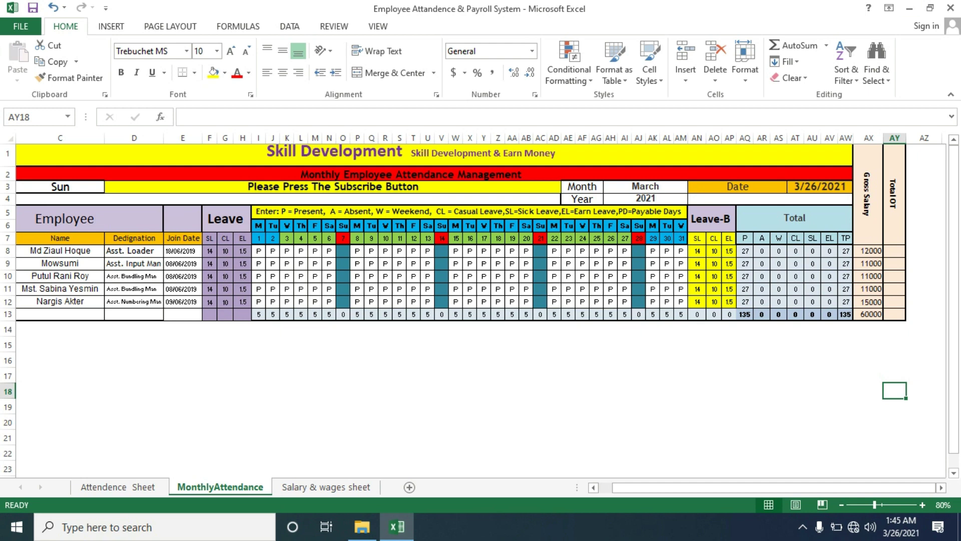
left_click(119, 487)
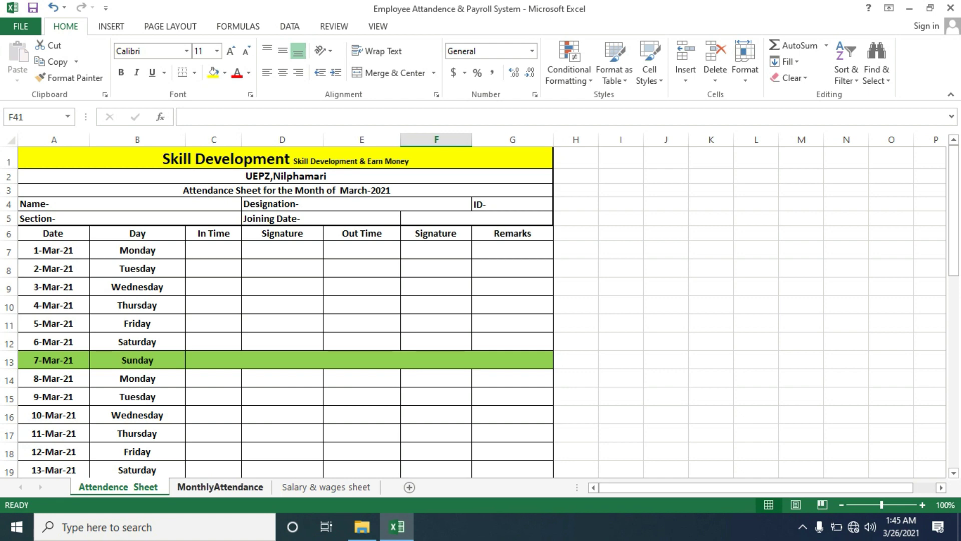
Enter 10 in the first Total OT cell and fill it as a series 10–14 for the five employees
left_click(220, 488)
key("Up")
key("Up")
key("Up")
key("Up")
key("Up")
key("Up")
key("Up")
key("Up")
key("Up")
key("Up")
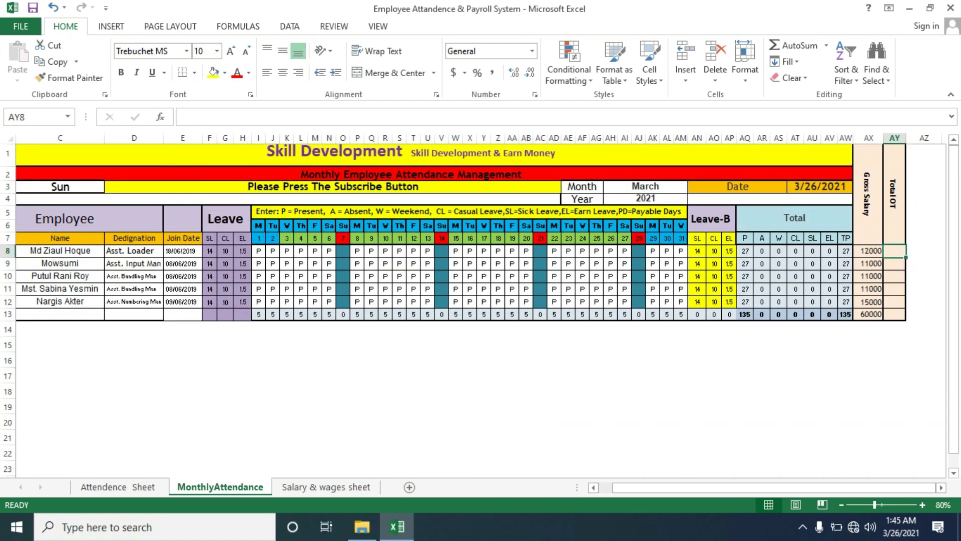
type("10")
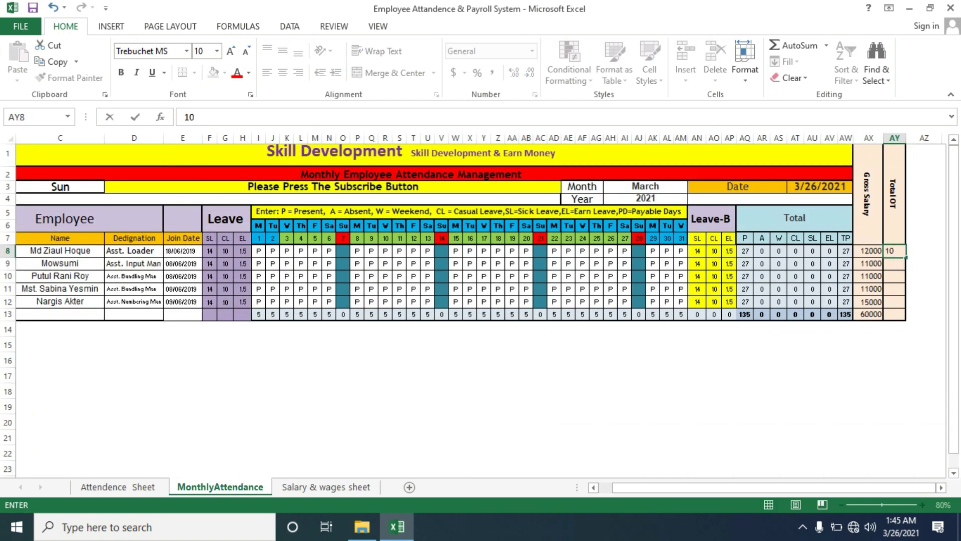
key("Return")
key("Return")
key("Up")
key("Up")
left_click_drag(906, 258, 905, 306)
left_click(915, 316)
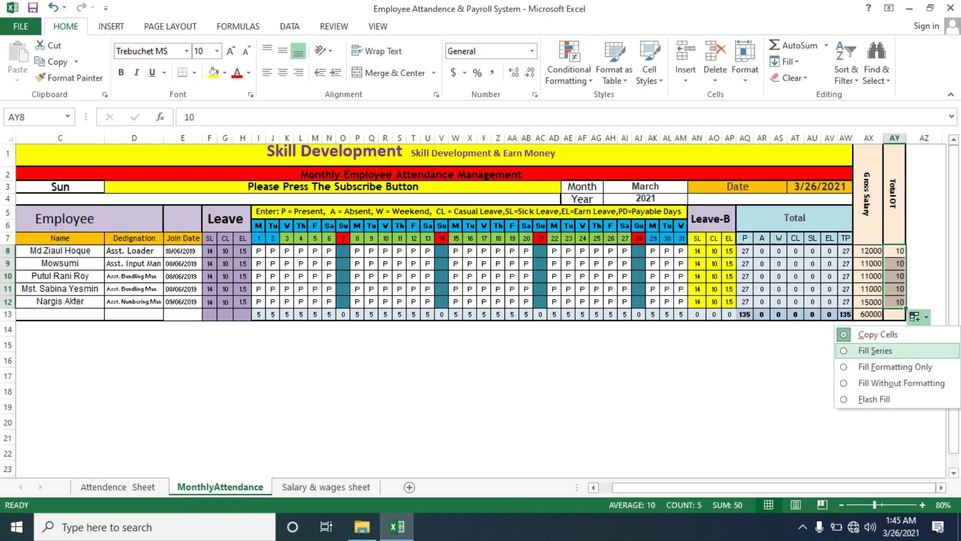
left_click(875, 350)
left_click(829, 375)
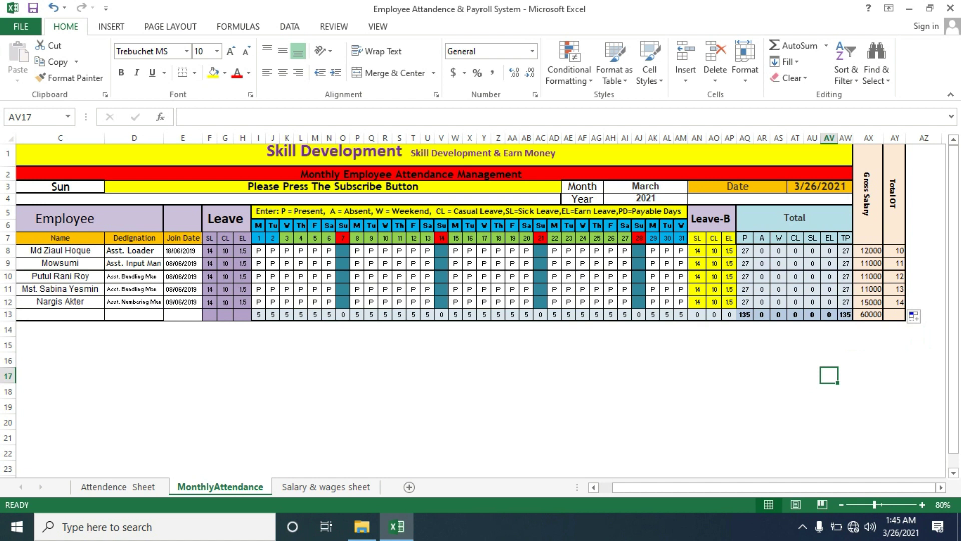
left_click(60, 264)
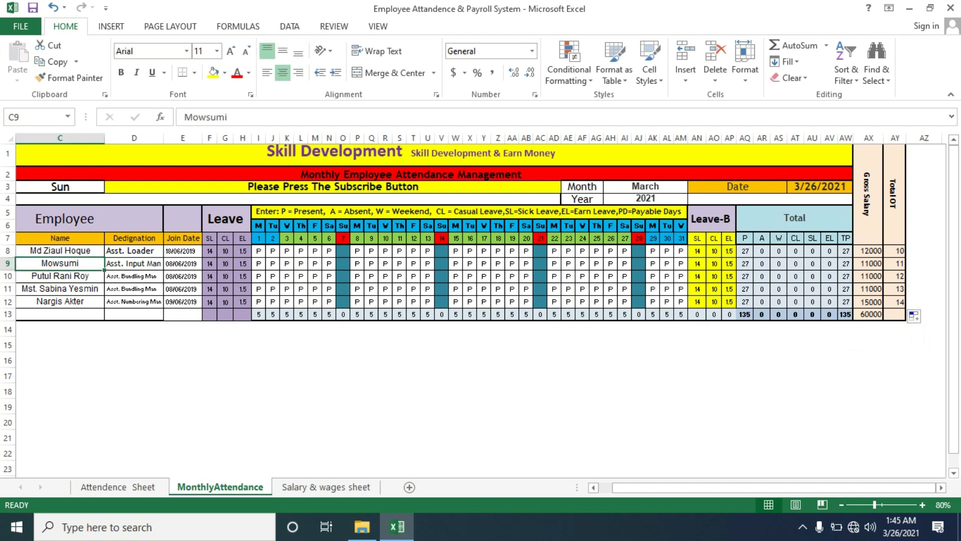
Mark the second employee absent (A) on day 11 in S9 and CL on day 24 in AF9
left_click(400, 264)
left_click(413, 264)
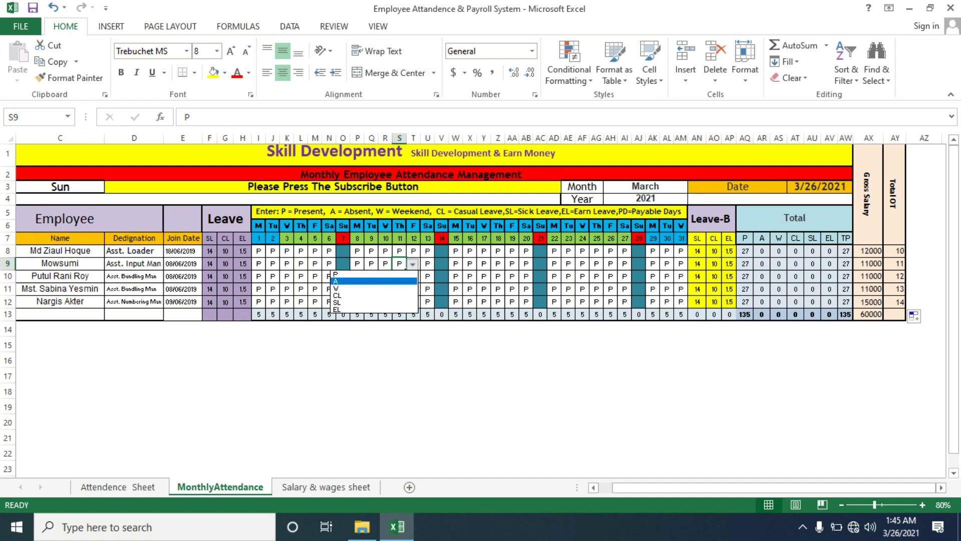
left_click(385, 281)
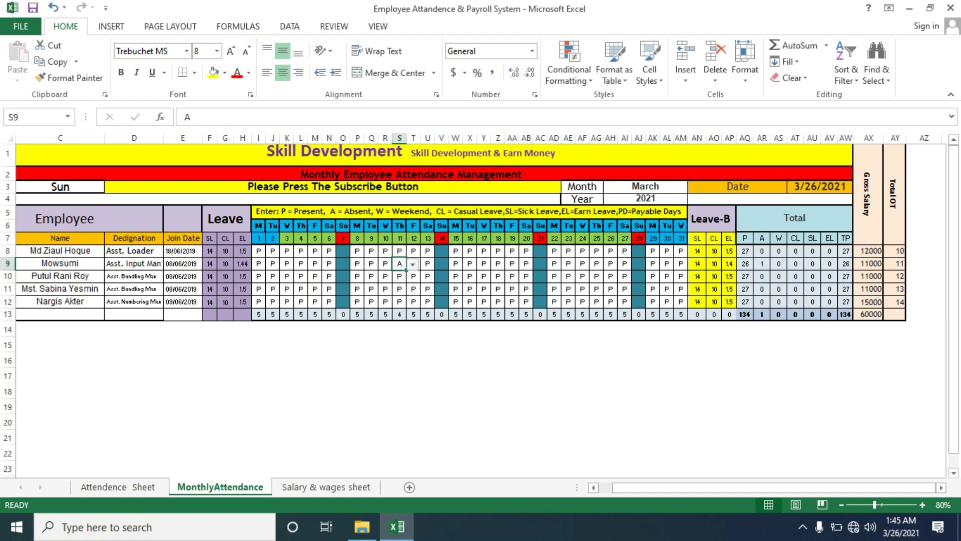
left_click(583, 264)
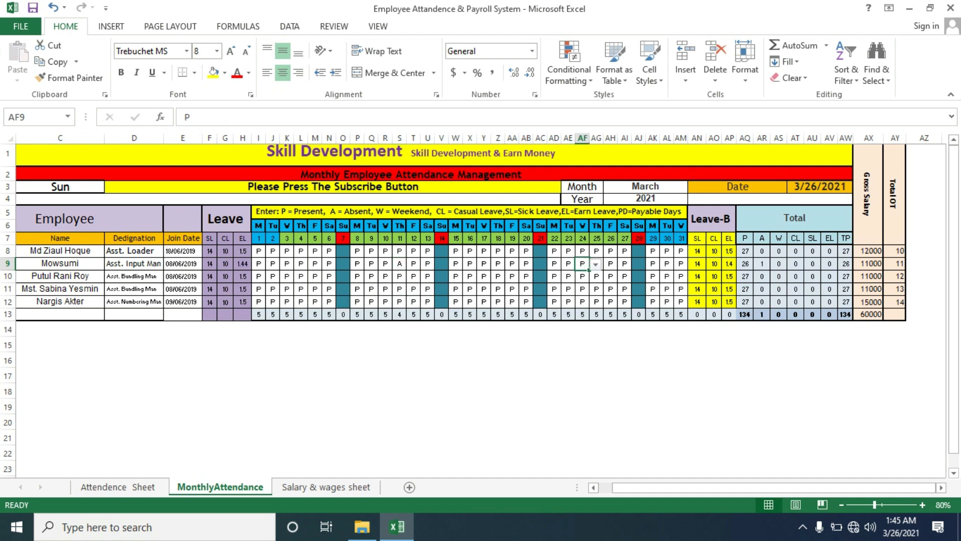
key("alt+Down")
key("Down")
key("Down")
key("Down")
key("Return")
Mark the fourth employee SL on day 11 in S11 and the fifth absent on day 22 in AD12
key("alt+Down")
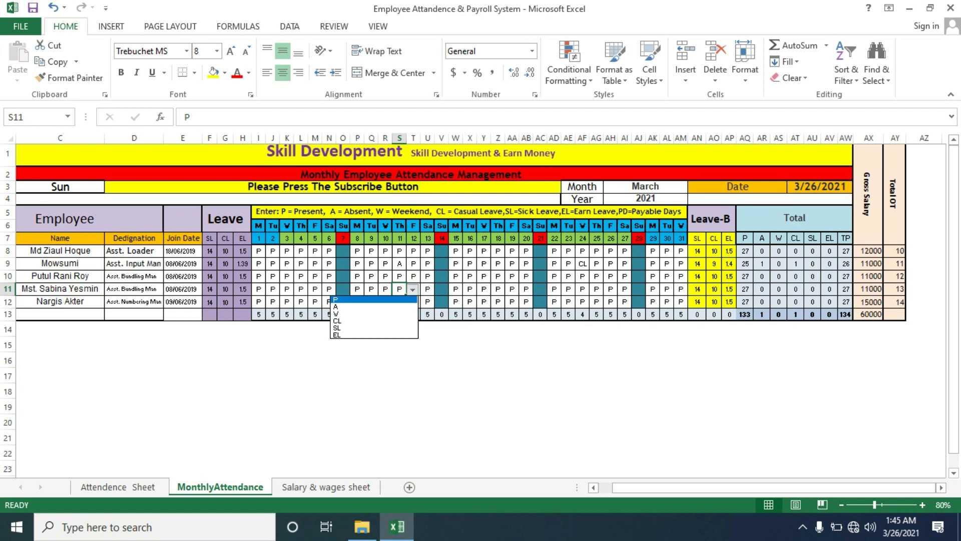
key("Down")
key("Down")
key("Down")
key("Down")
key("Return")
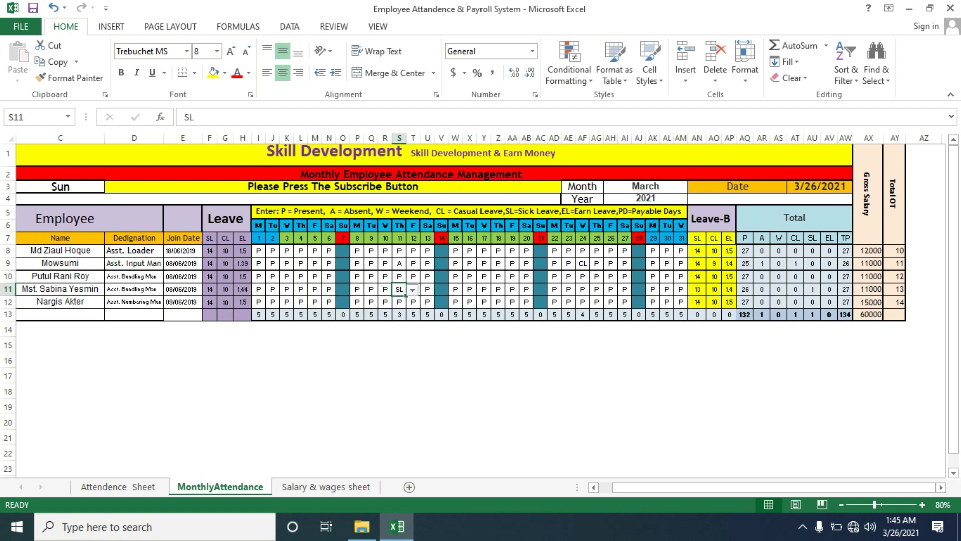
left_click(597, 301)
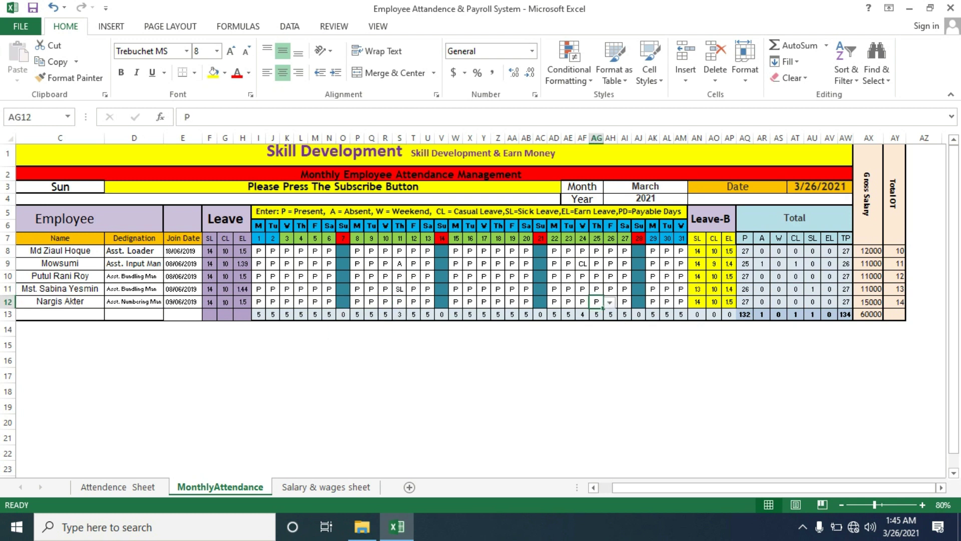
left_click(60, 302)
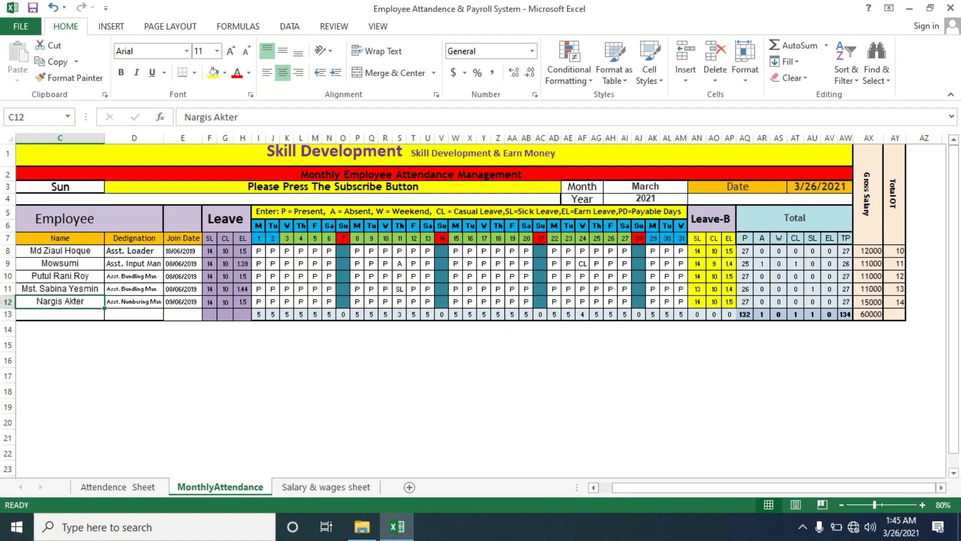
left_click(554, 301)
left_click(567, 303)
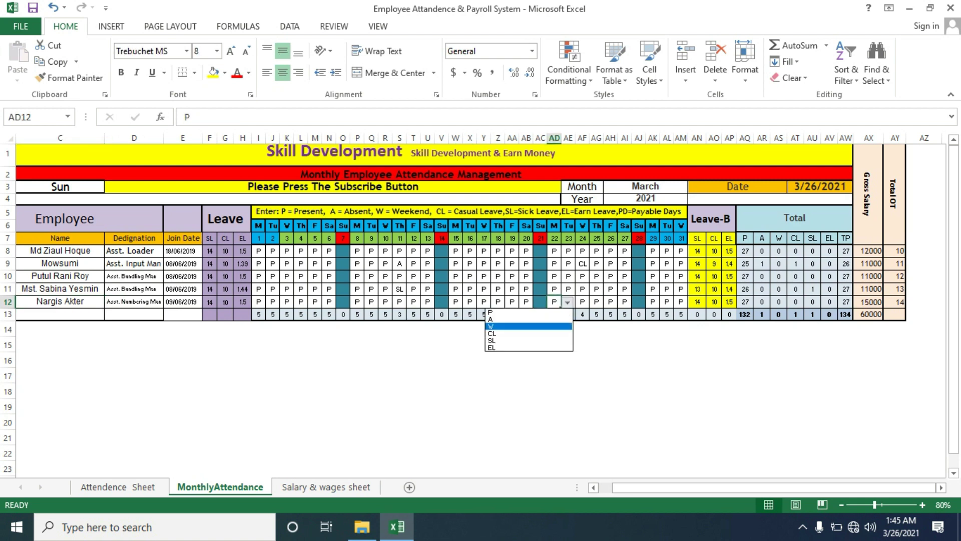
key("Up")
key("Return")
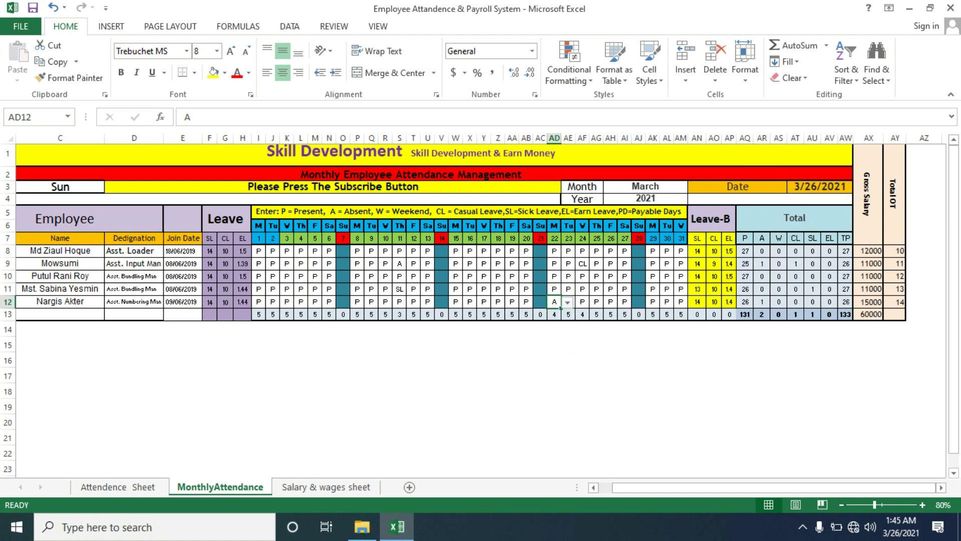
Inspect the COUNTIF totals for CL, absent, present and payable days
left_click(714, 345)
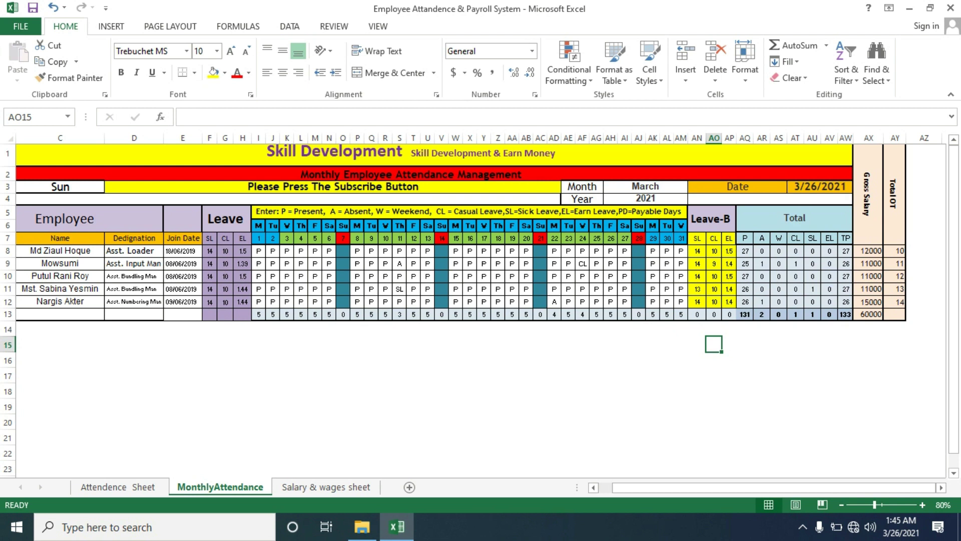
left_click(796, 263)
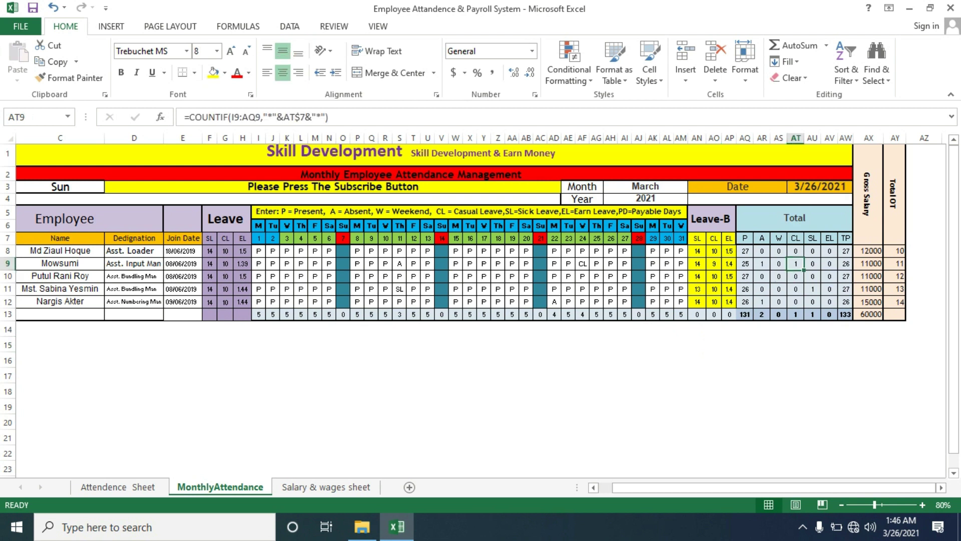
left_click(761, 264)
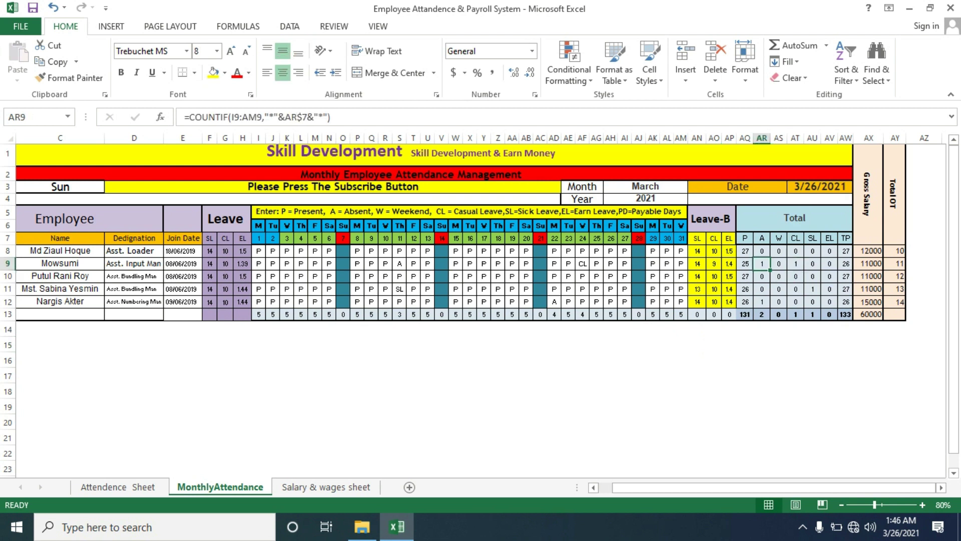
left_click(745, 264)
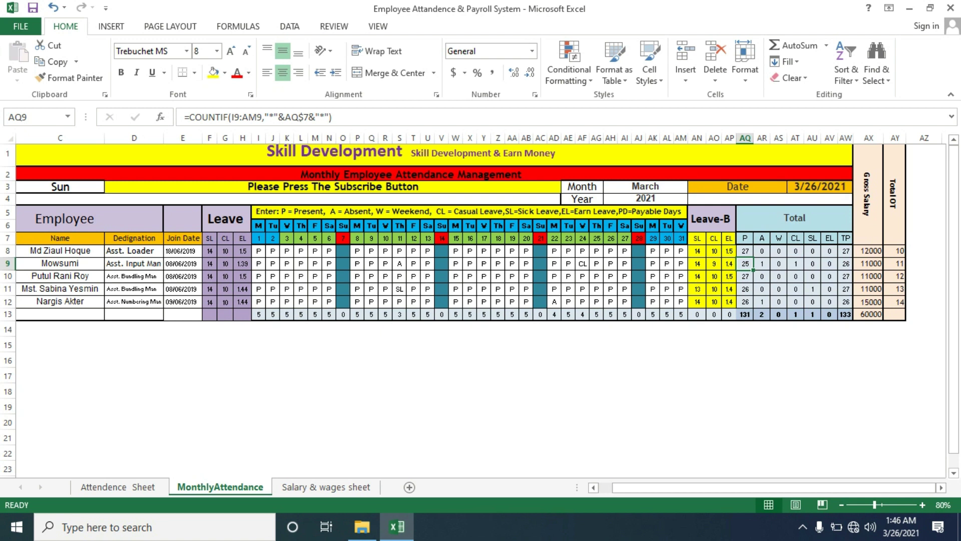
left_click(846, 264)
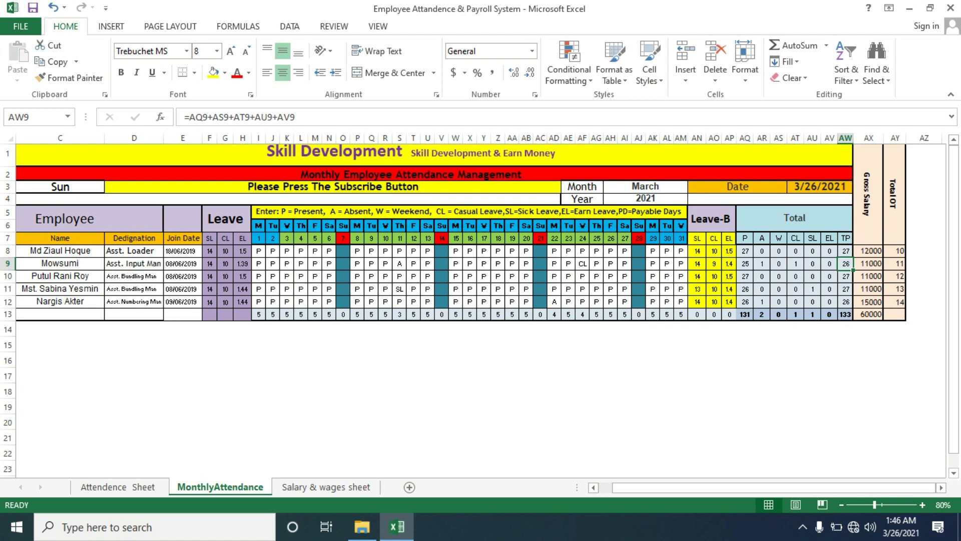
Pick the weekend option W for the first employee's day 7 cell O8
left_click(344, 251)
left_click(356, 252)
key("Down")
key("Down")
key("Down")
key("Down")
key("Up")
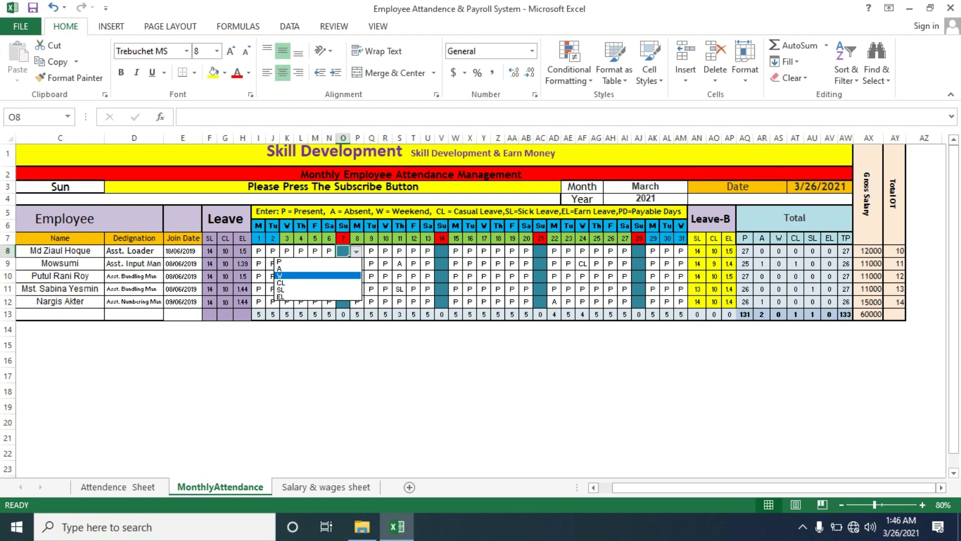
Mark days 7 and 14 as W for all five employees, rows 8 to 12
key("Return")
left_click_drag(349, 256, 349, 307)
left_click(441, 250)
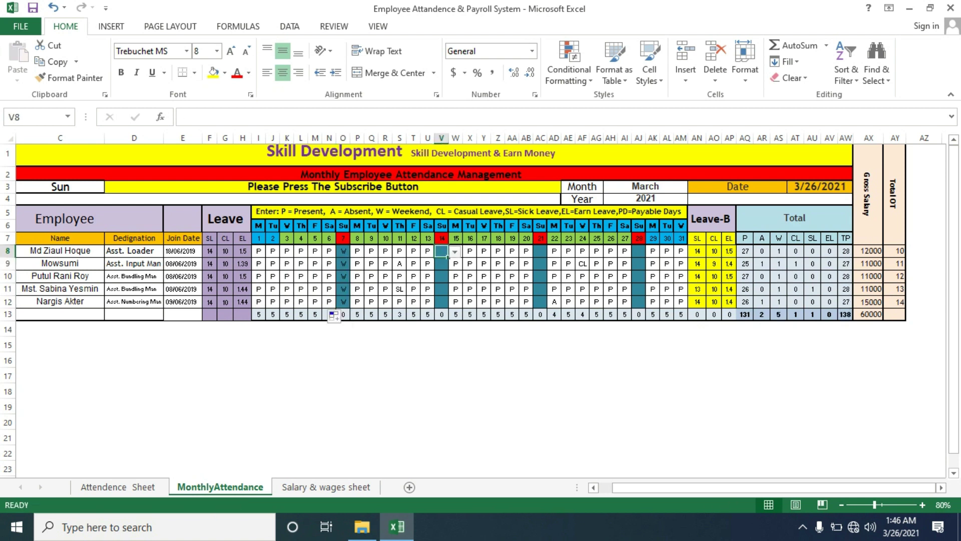
left_click(455, 252)
key("Down")
key("Down")
key("Return")
left_click_drag(448, 257, 449, 308)
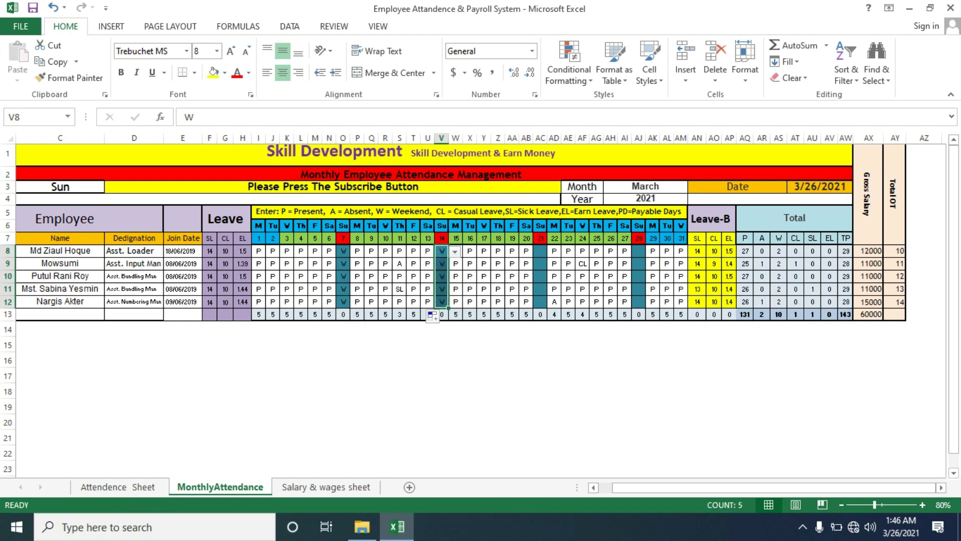
Mark days 21 and 28 as W for all five employees, rows 8 to 12
left_click(540, 251)
left_click(554, 252)
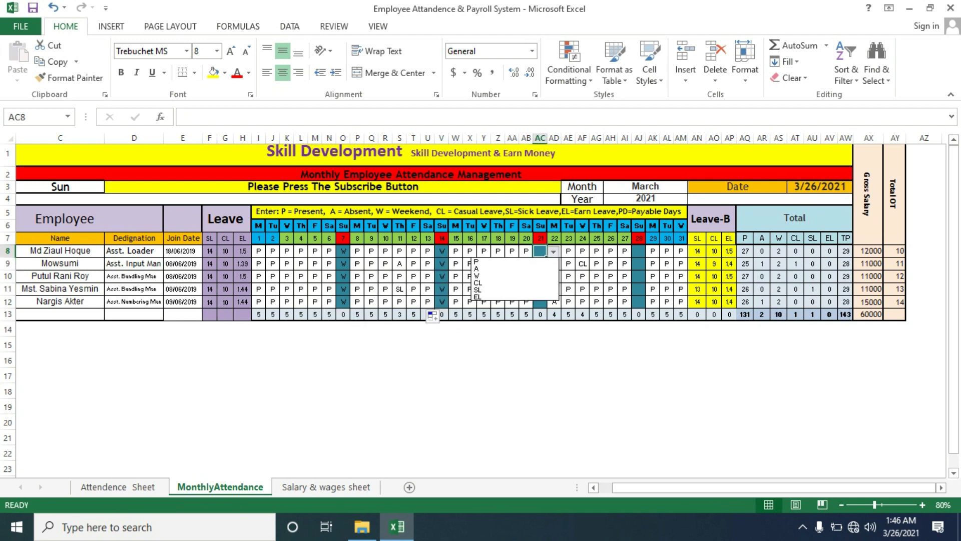
key("Down")
key("Down")
key("Down")
key("Return")
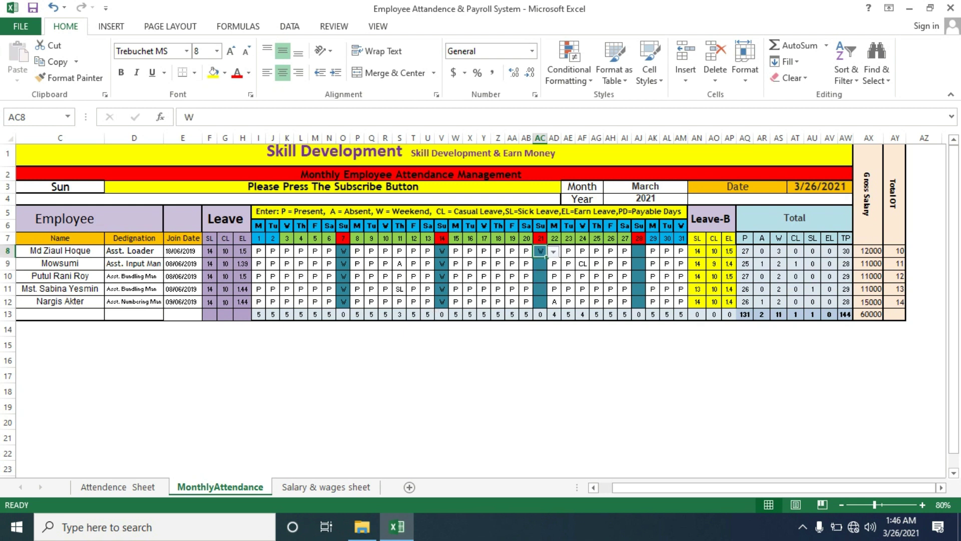
left_click_drag(546, 256, 547, 306)
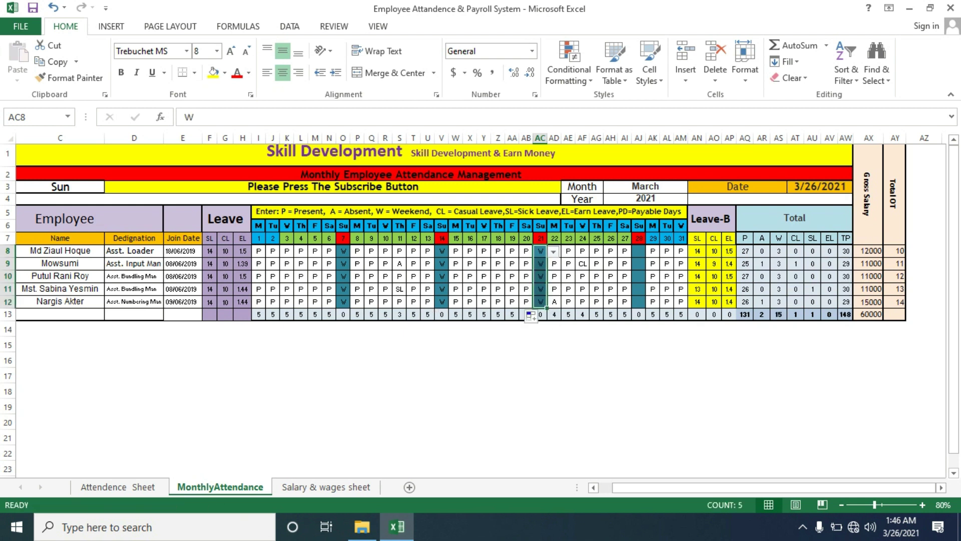
left_click(640, 252)
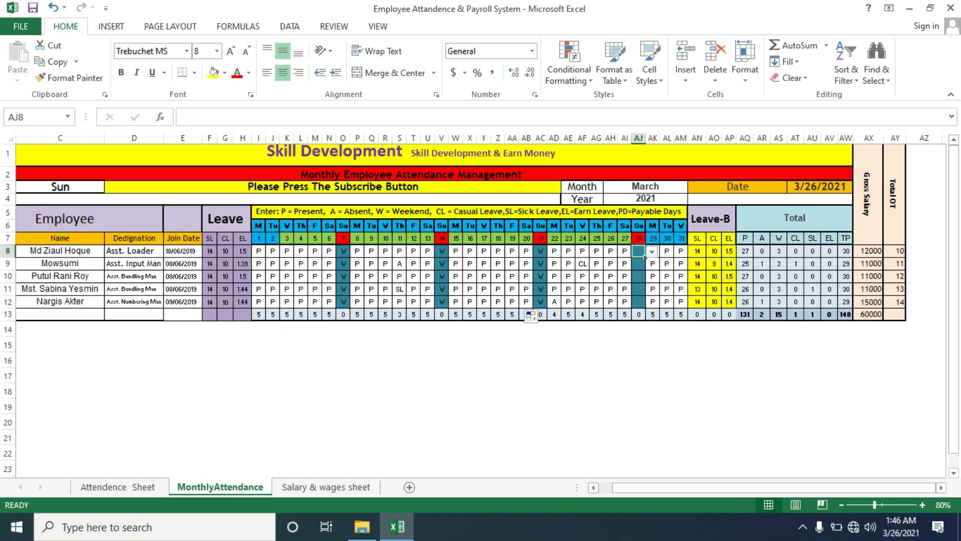
left_click(652, 252)
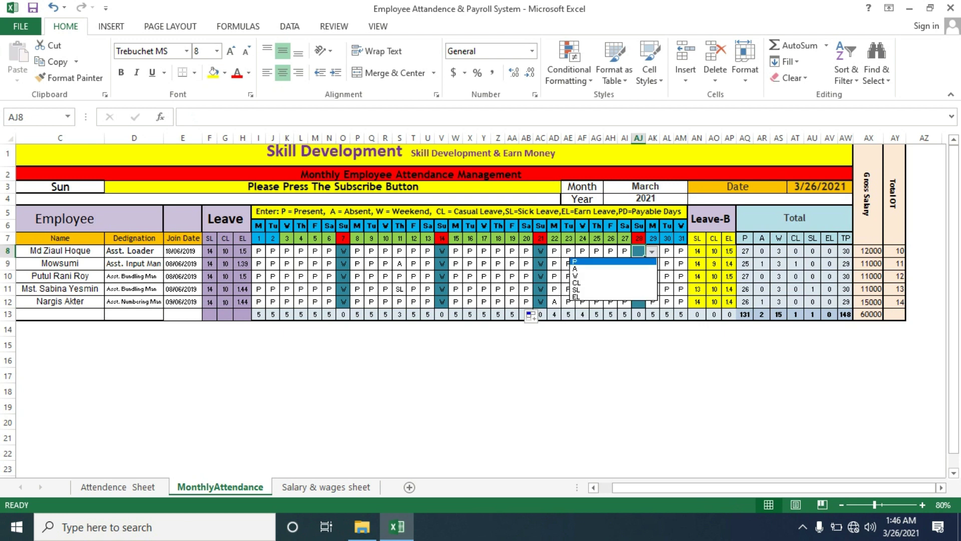
key("Return")
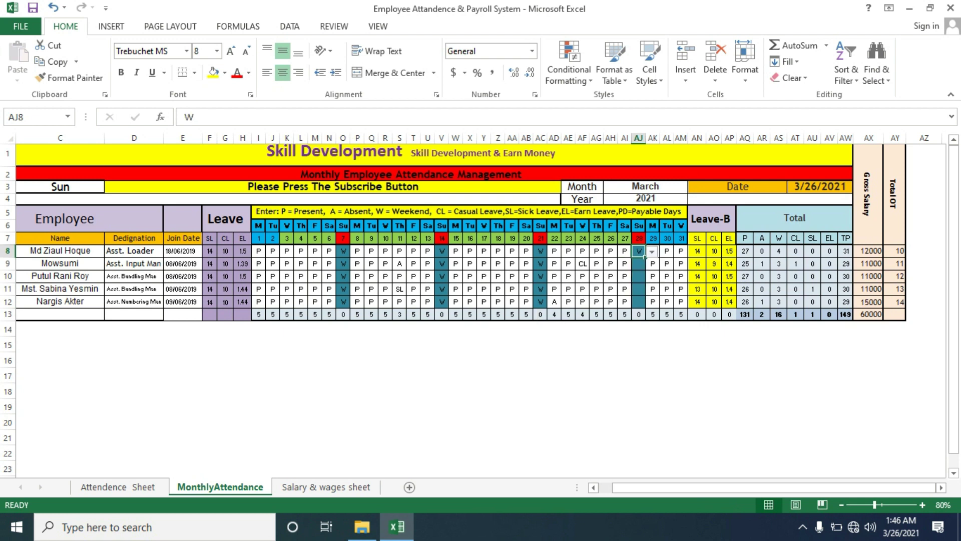
left_click_drag(646, 256, 645, 306)
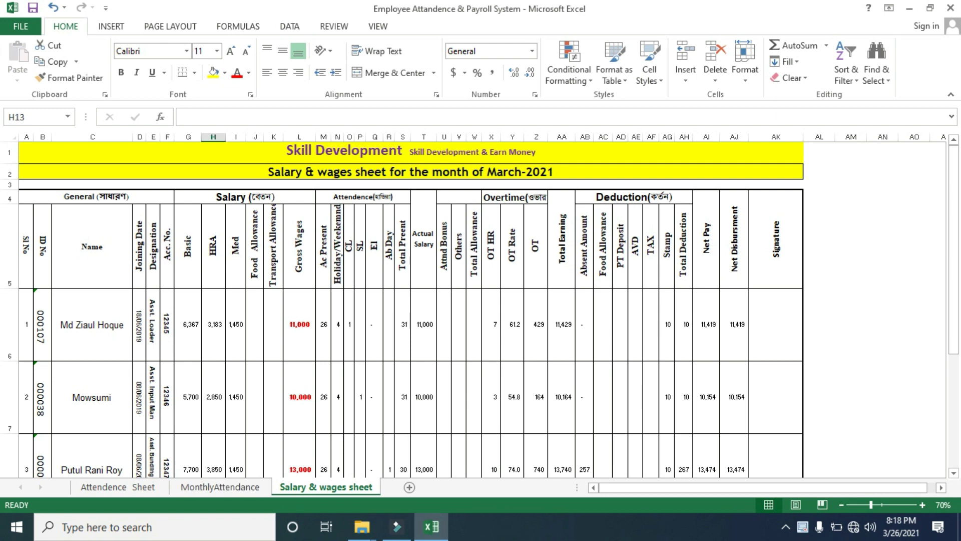
Flip between MonthlyAttendance and Salary & wages, then scroll Salary & wages down to the Total row
left_click(221, 486)
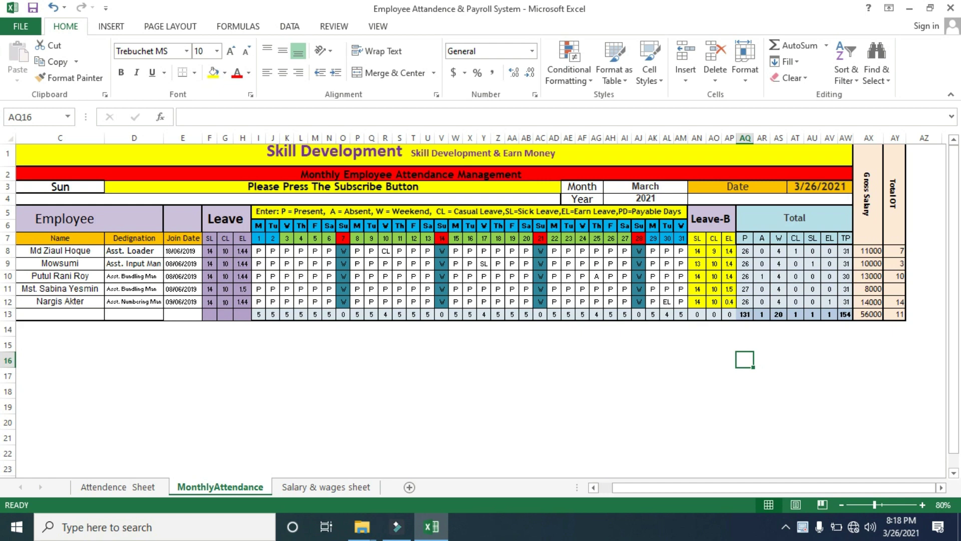
key("ctrl+Page_Down")
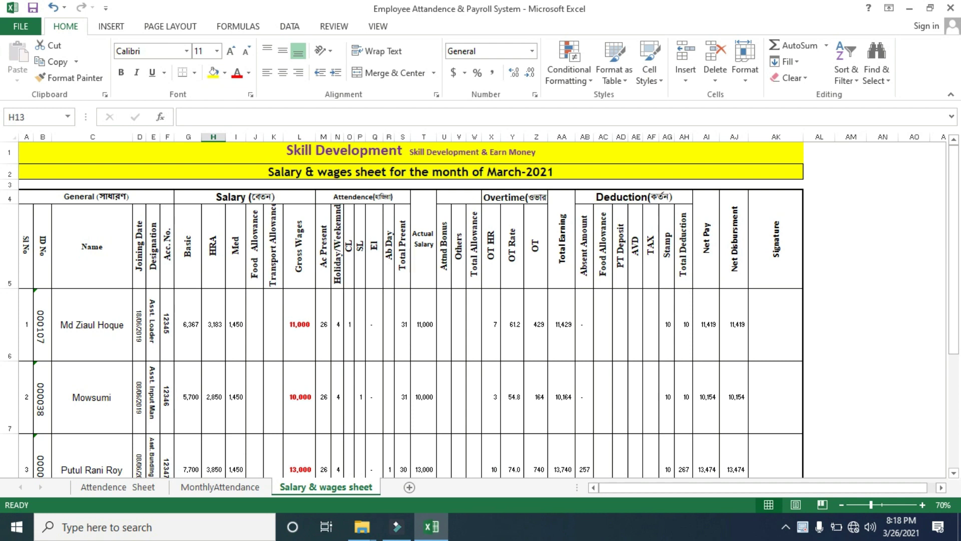
key("ctrl+Page_Up")
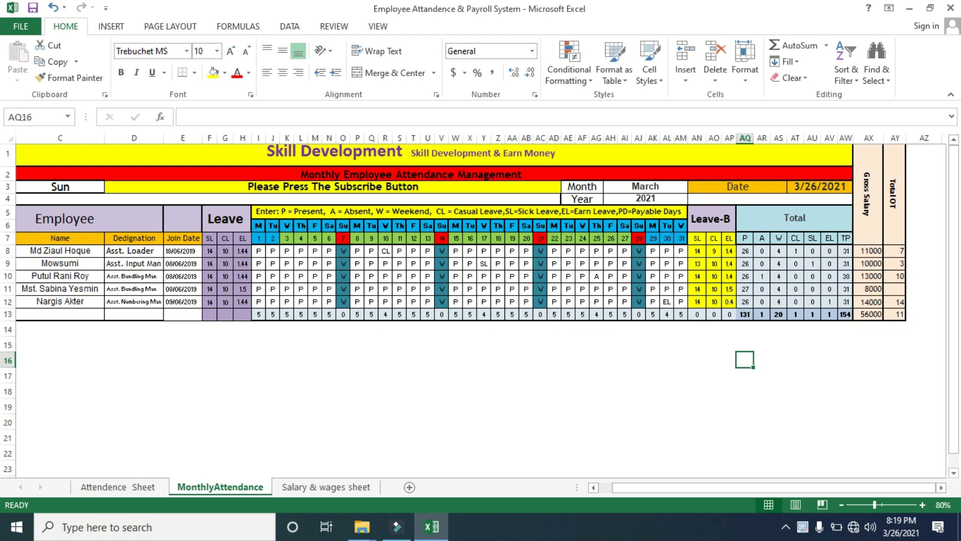
key("ctrl+Page_Down")
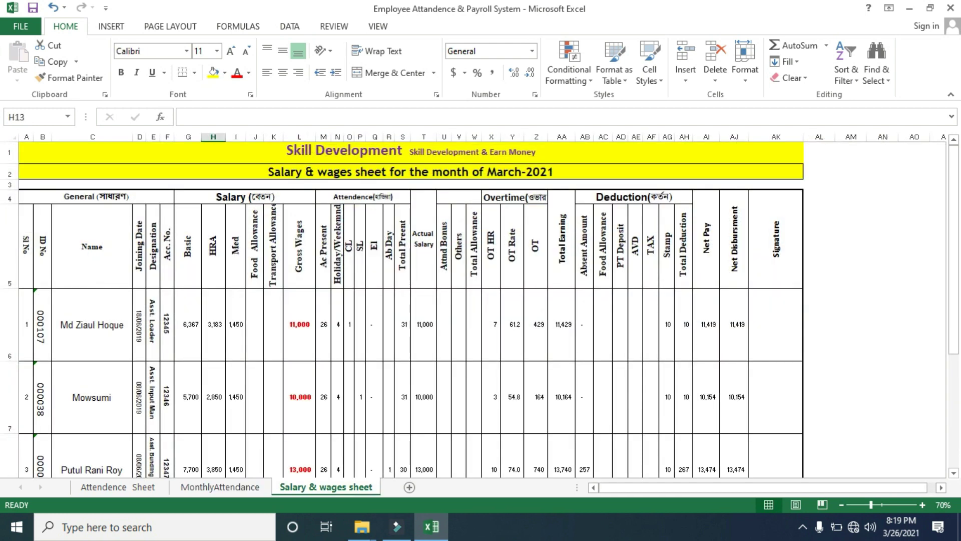
left_click_drag(954, 255, 954, 354)
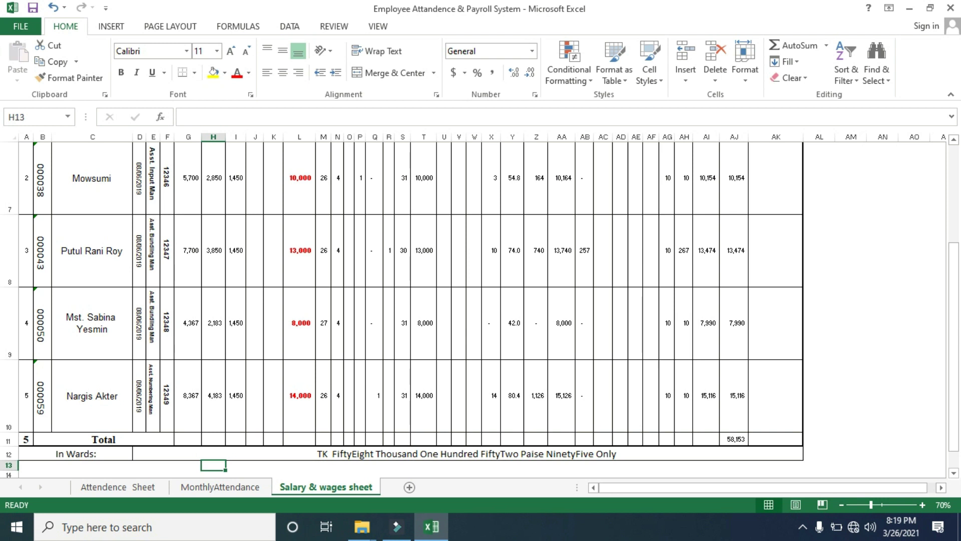
left_click(220, 487)
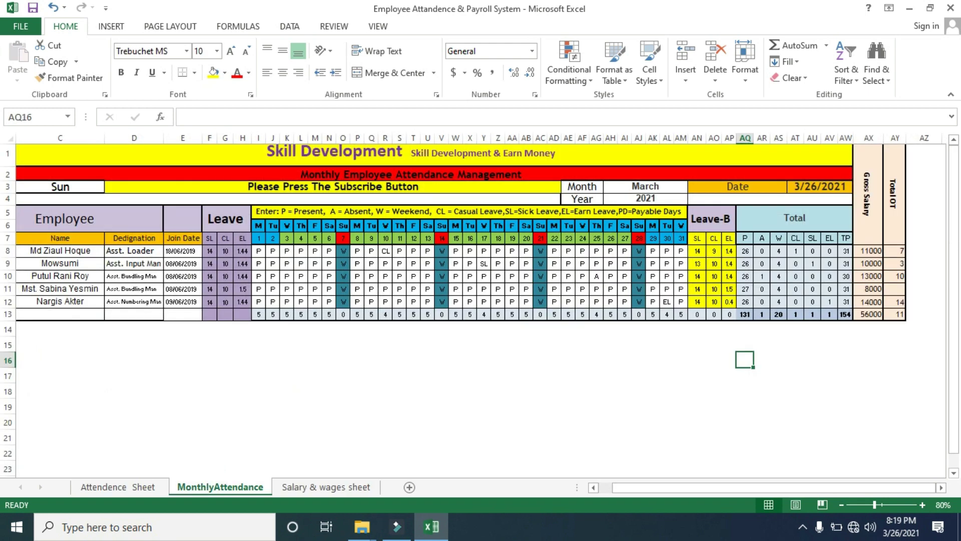
left_click(326, 487)
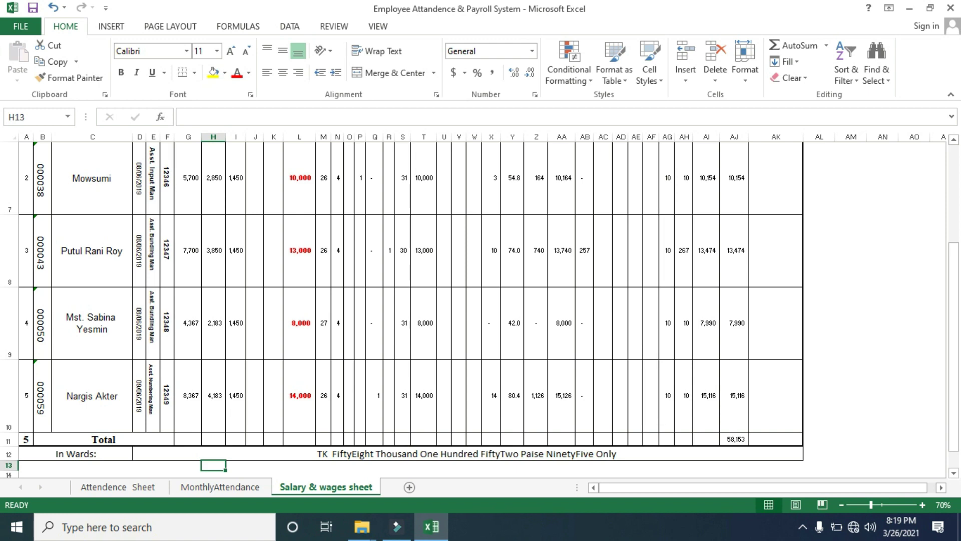
mouse_move(954, 350)
left_mouse_down()
mouse_move(953, 253)
mouse_move(954, 363)
left_mouse_up()
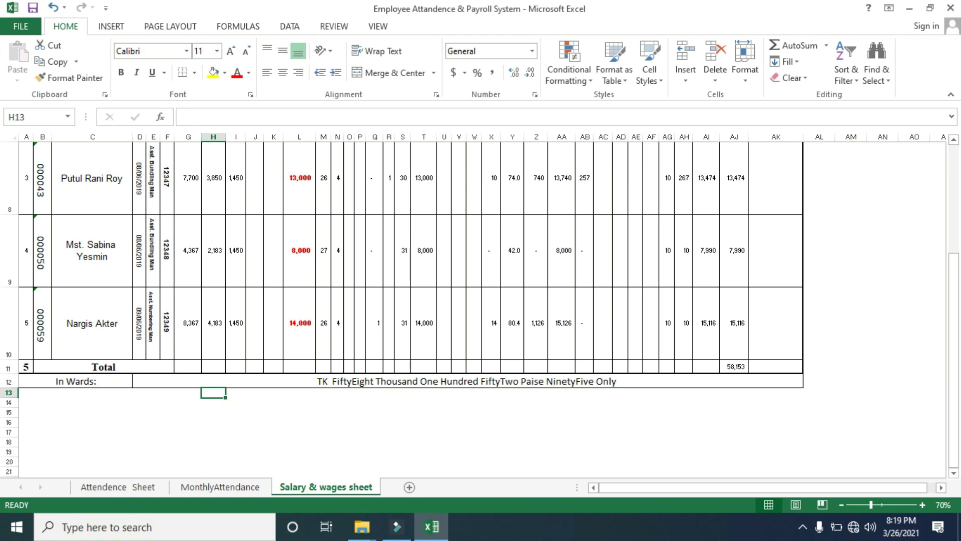
left_click(735, 367)
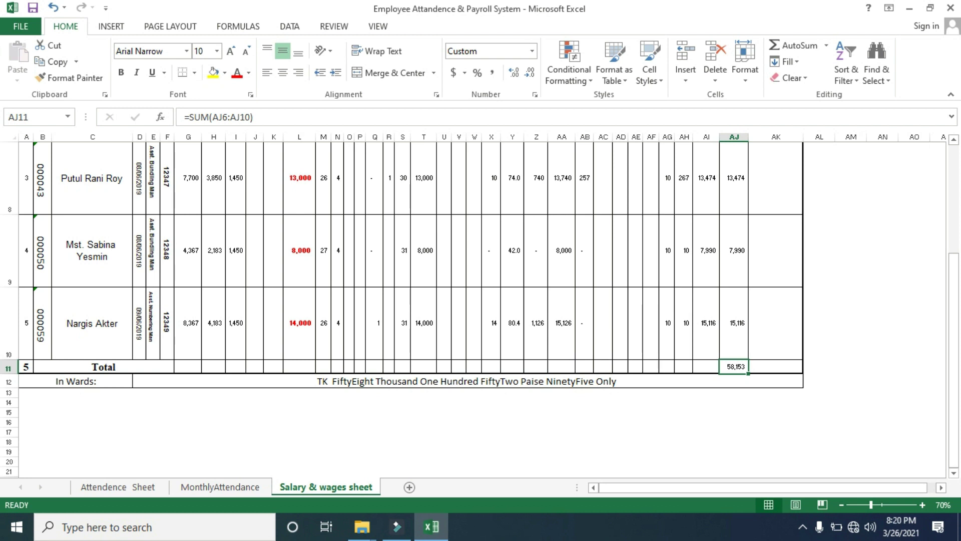
left_click(734, 323)
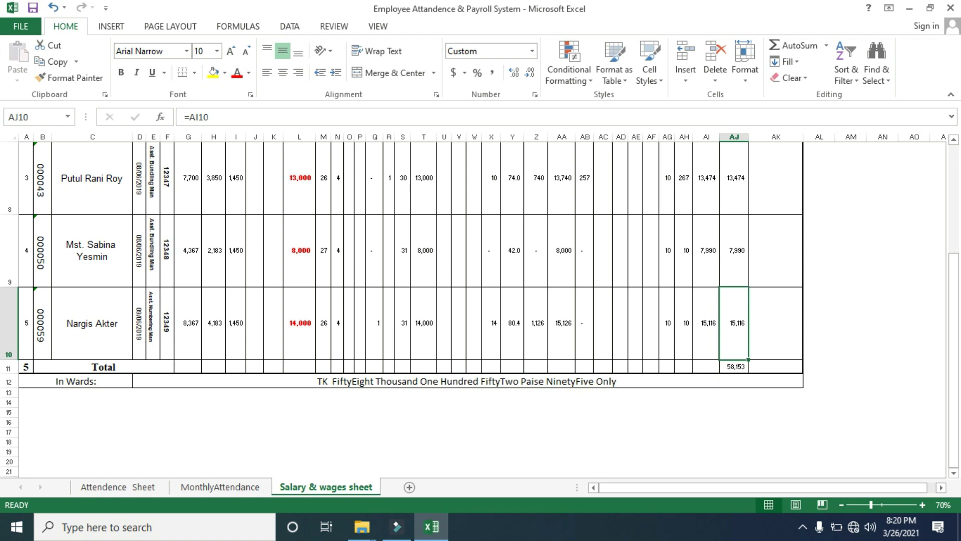
type("1")
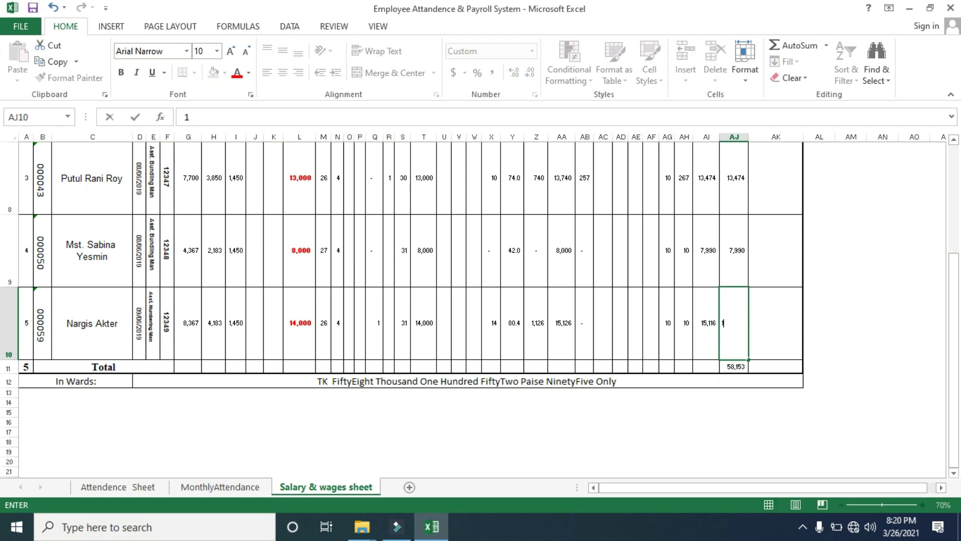
type("0000")
left_click(562, 422)
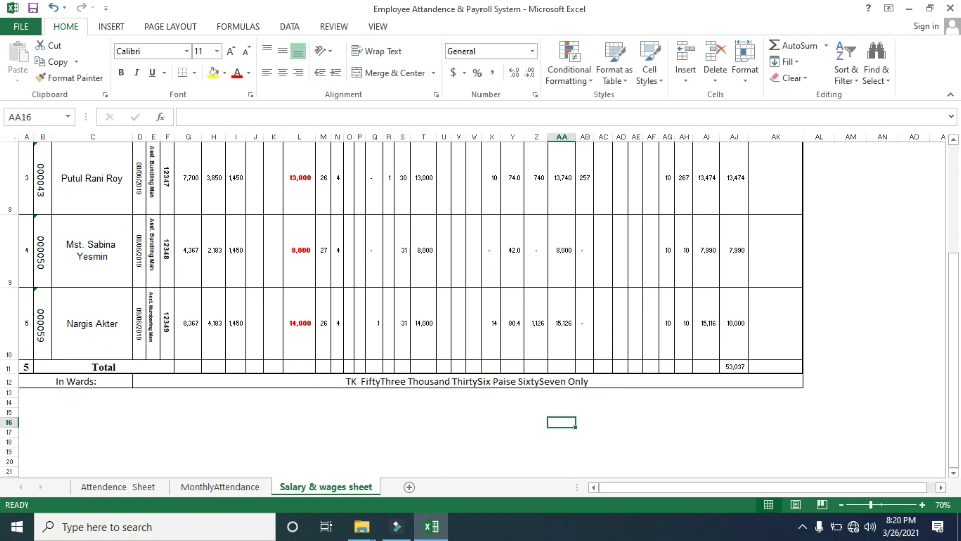
key("ctrl+z")
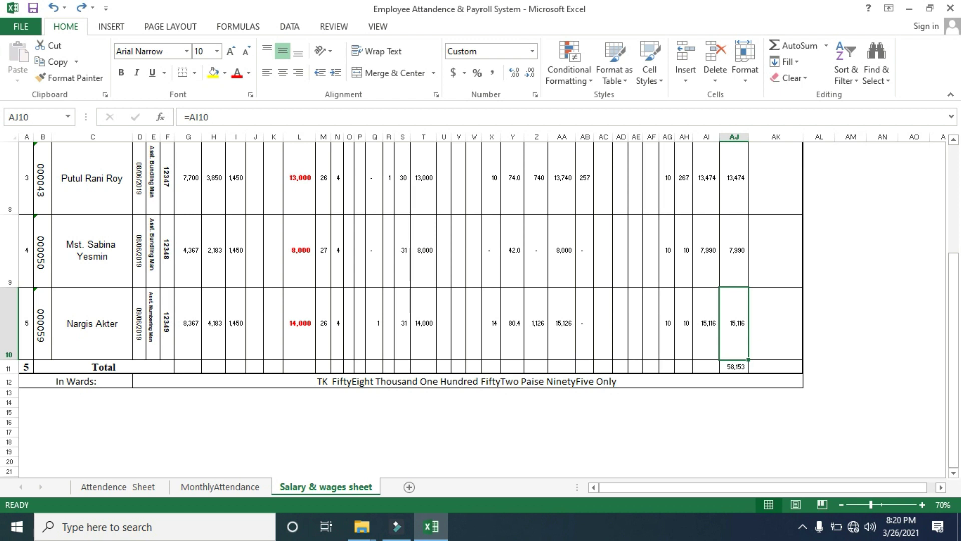
left_click_drag(954, 353, 954, 245)
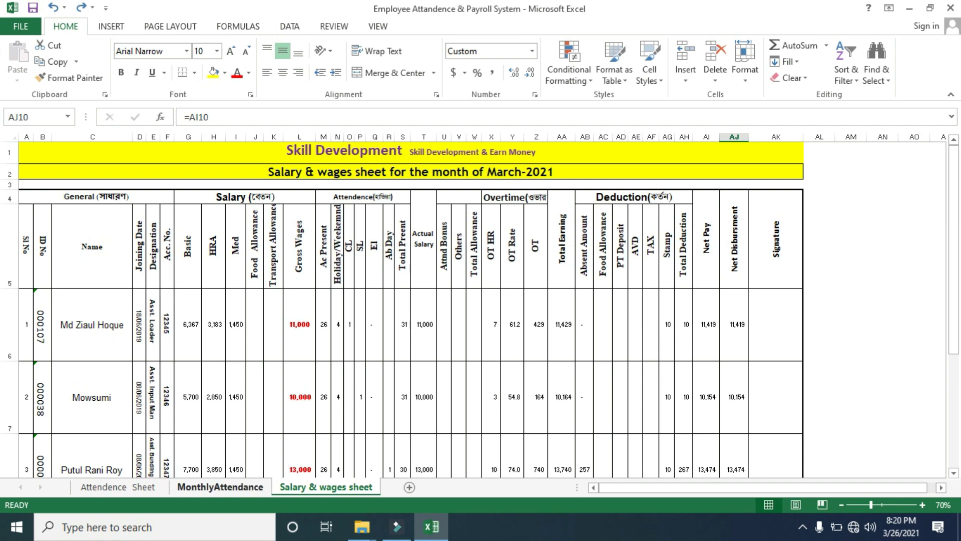
Delete the attendance marks in I8:N12, P8:U12 and W8:AB12 on MonthlyAttendance
left_click(221, 487)
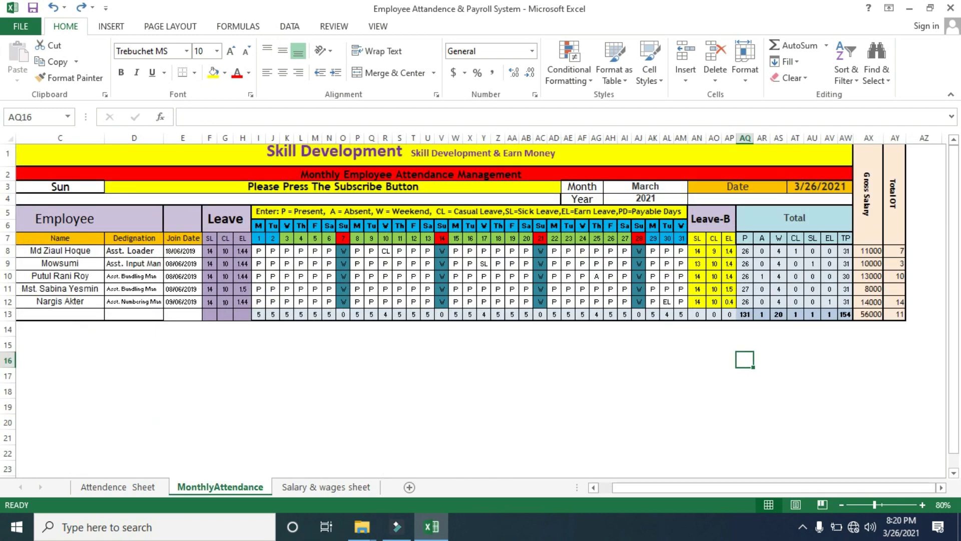
left_click_drag(258, 250, 335, 305)
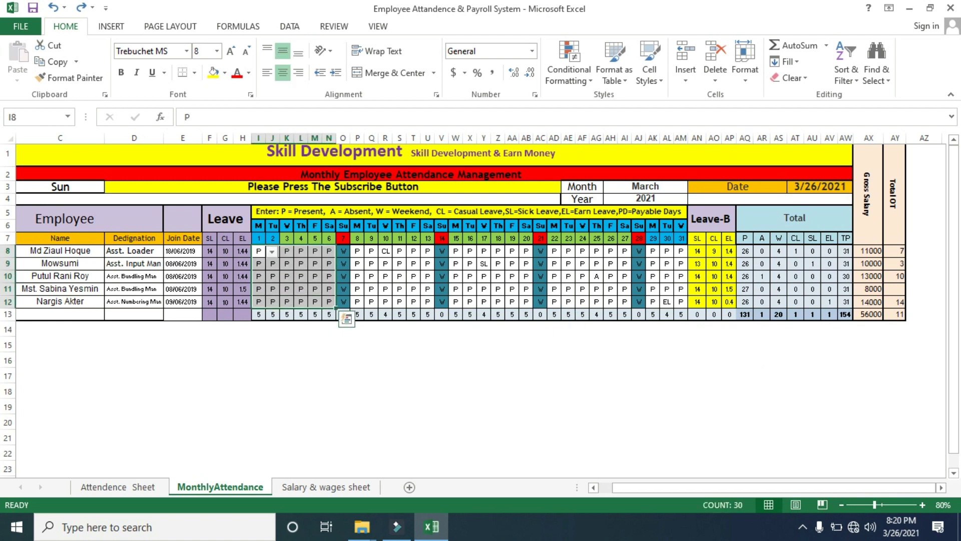
key("Delete")
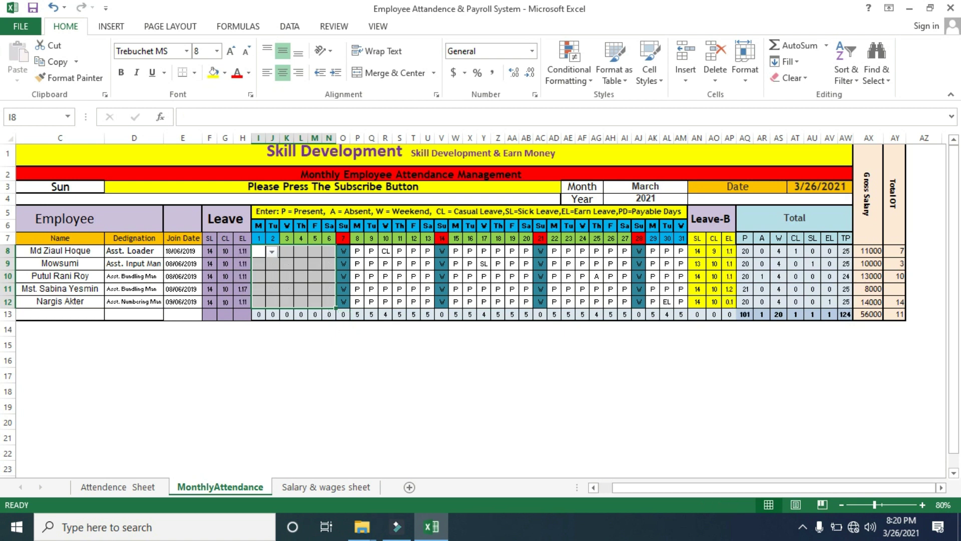
left_click_drag(357, 250, 434, 305)
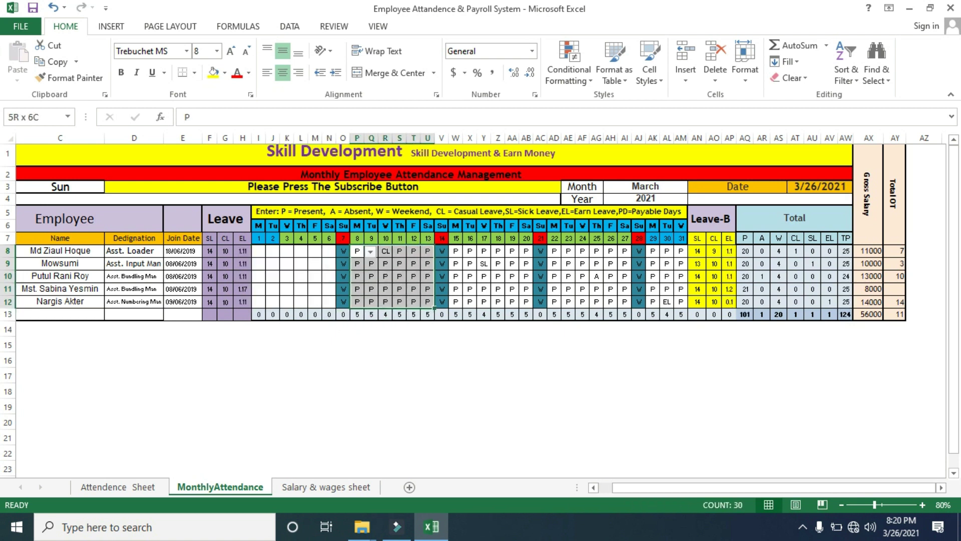
key("Delete")
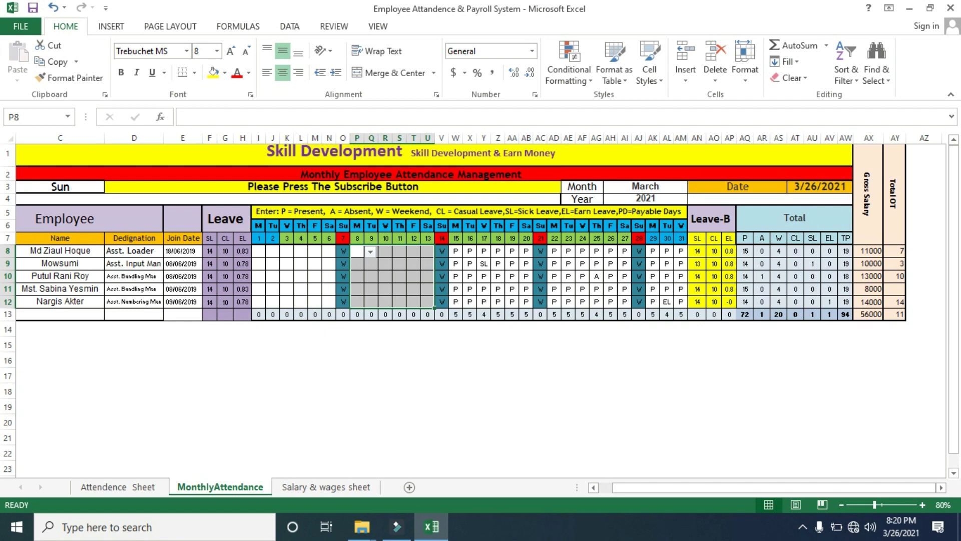
left_click_drag(455, 250, 527, 303)
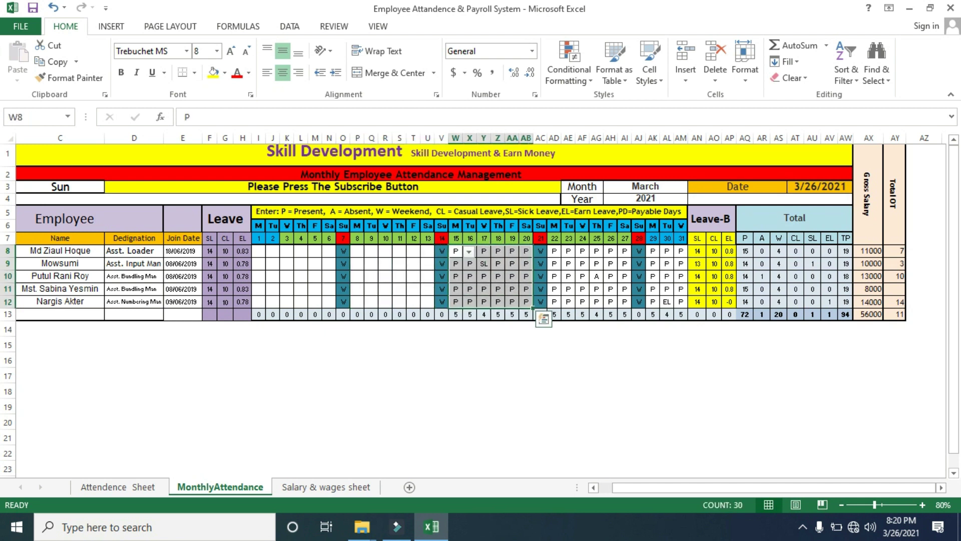
key("Delete")
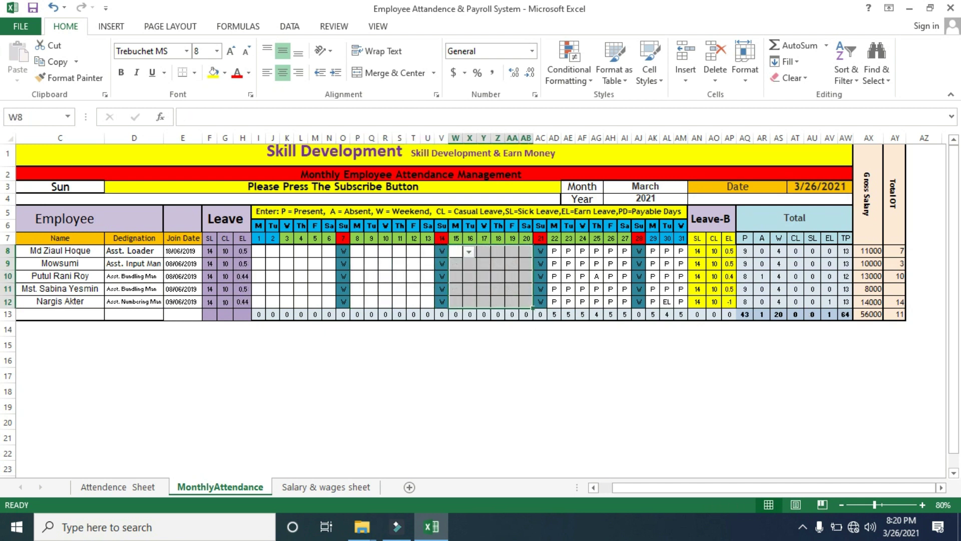
Delete the marks in AD8:AI12 and AK8:AM12, then view the Salary & wages sheet
left_click_drag(554, 251, 625, 302)
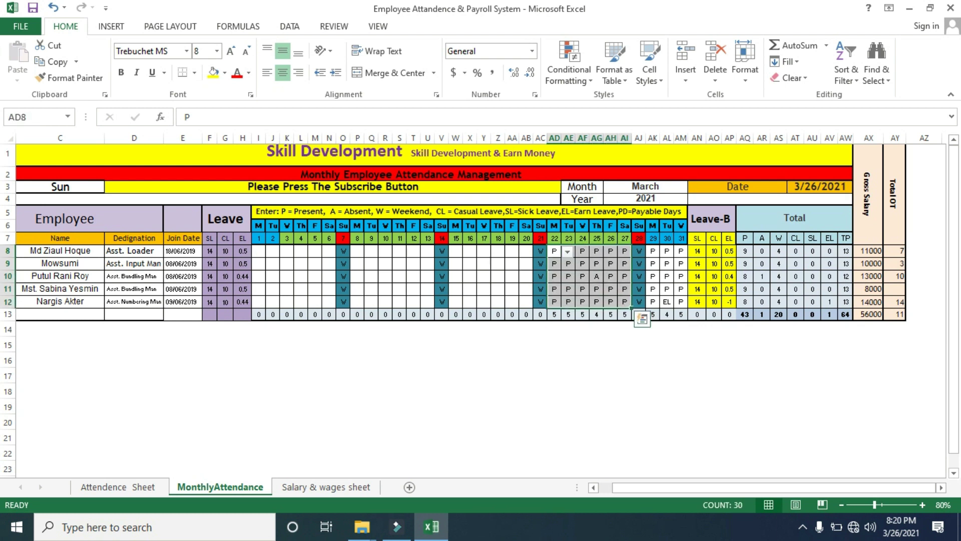
key("Delete")
key("Delete")
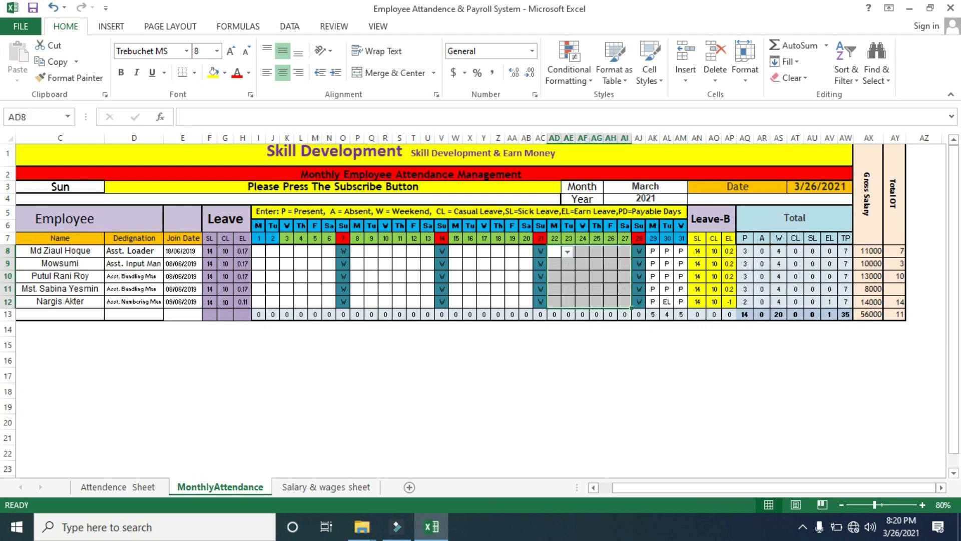
left_click_drag(652, 251, 681, 302)
key("Delete")
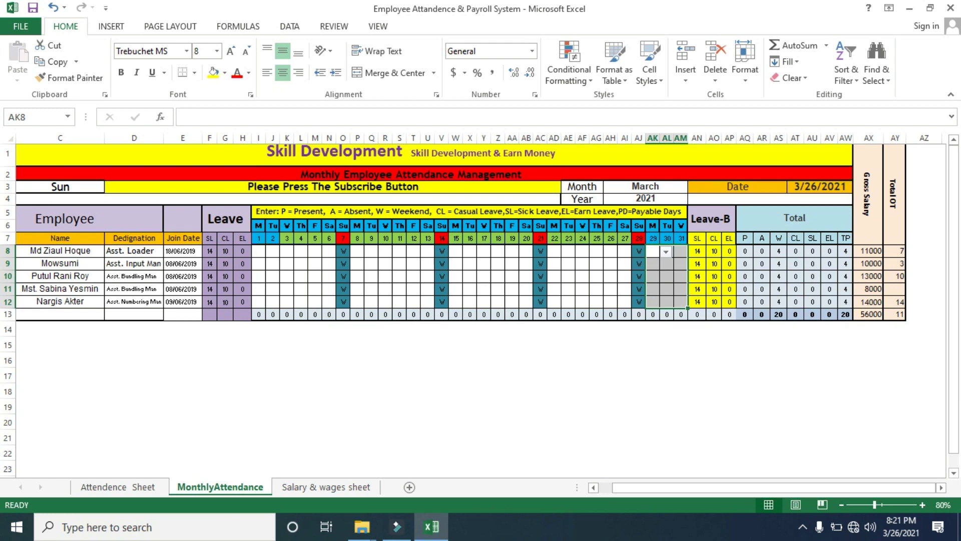
left_click(326, 486)
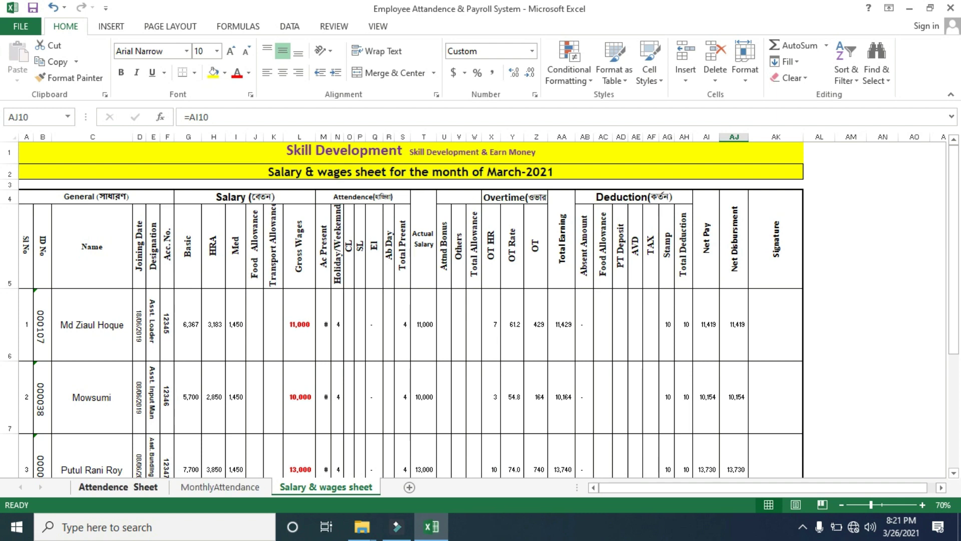
Return to the Attendence Sheet and scroll up to its March-2021 header at row 1
left_click(118, 487)
left_click(220, 487)
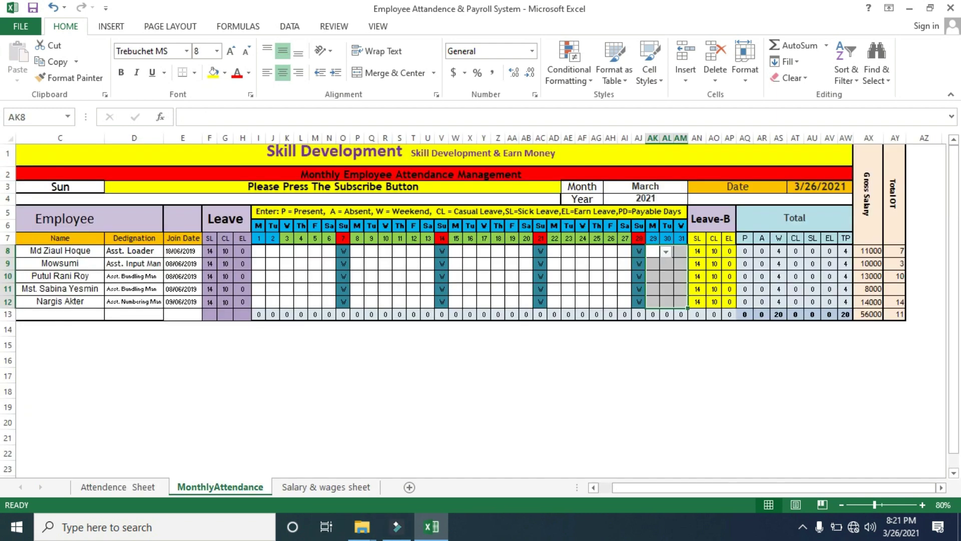
left_click(259, 250)
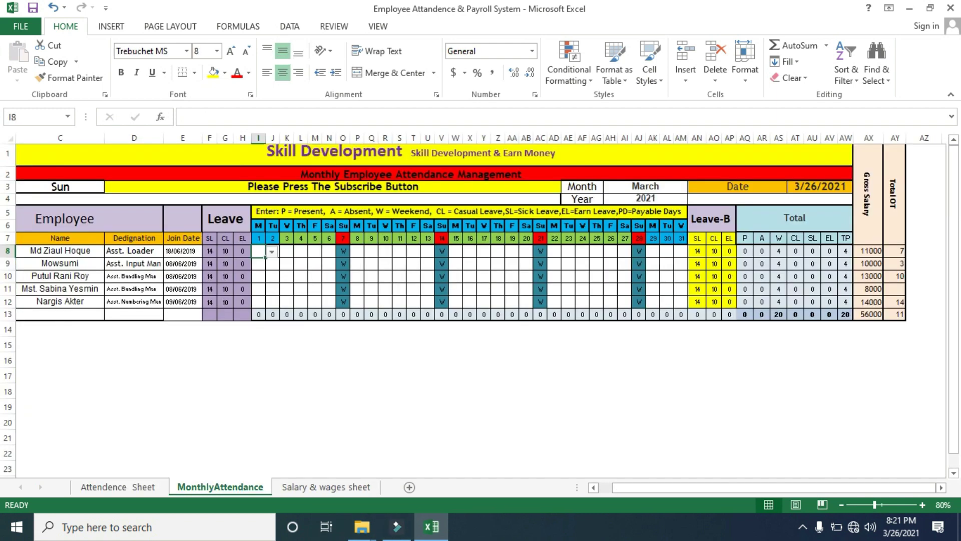
key("ctrl+Page_Up")
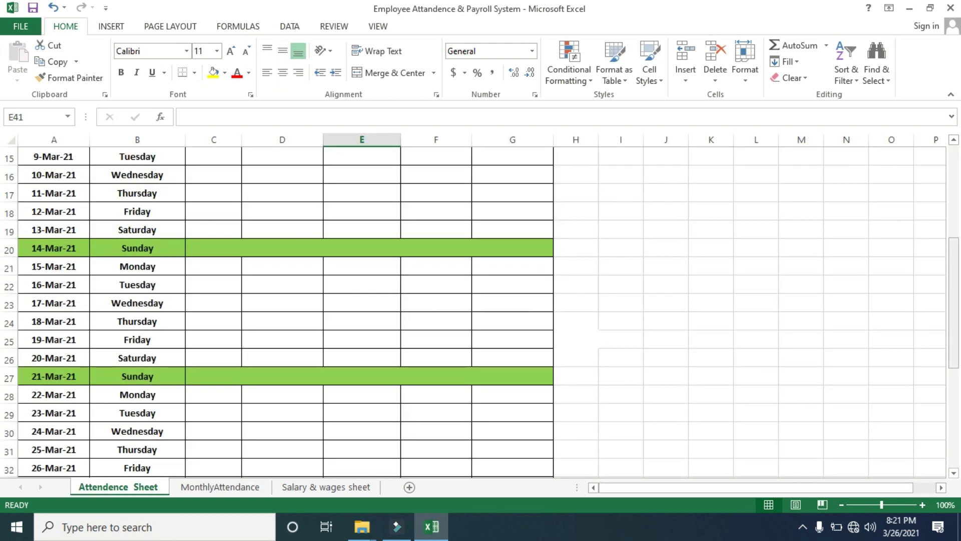
left_click_drag(953, 303, 954, 210)
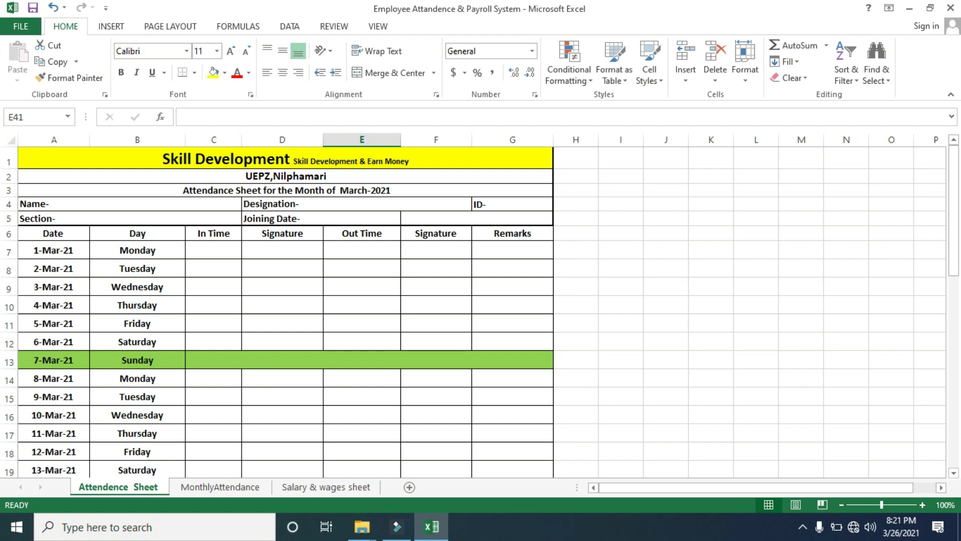
Set I8 to P and fill it across I8:N12 for days 1–6
left_click(221, 487)
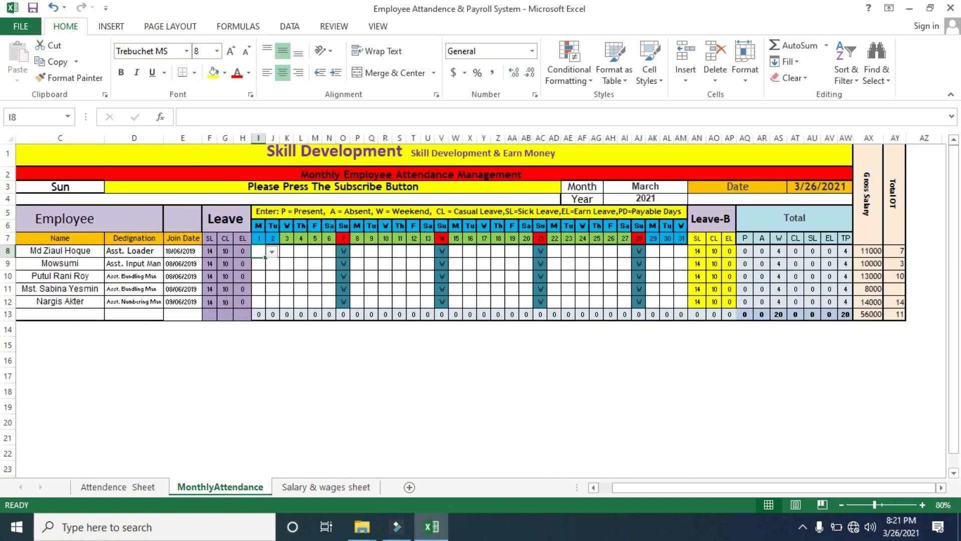
left_click(271, 252)
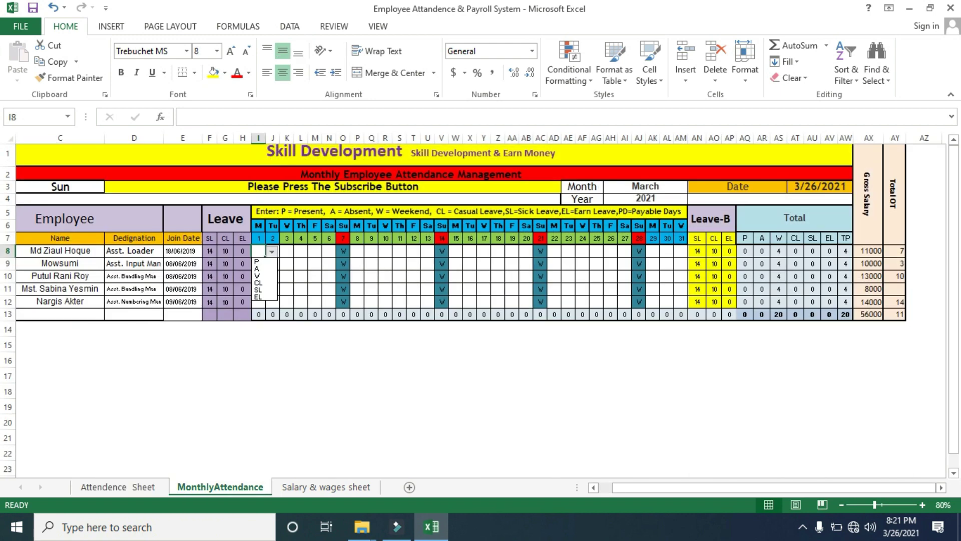
left_click(263, 261)
left_click(300, 264)
left_click(259, 251)
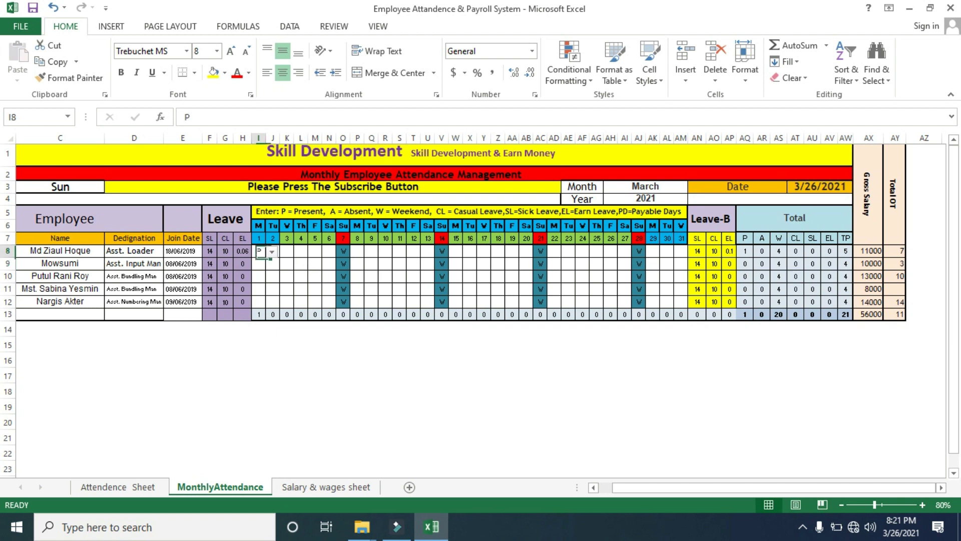
left_click_drag(265, 257, 265, 307)
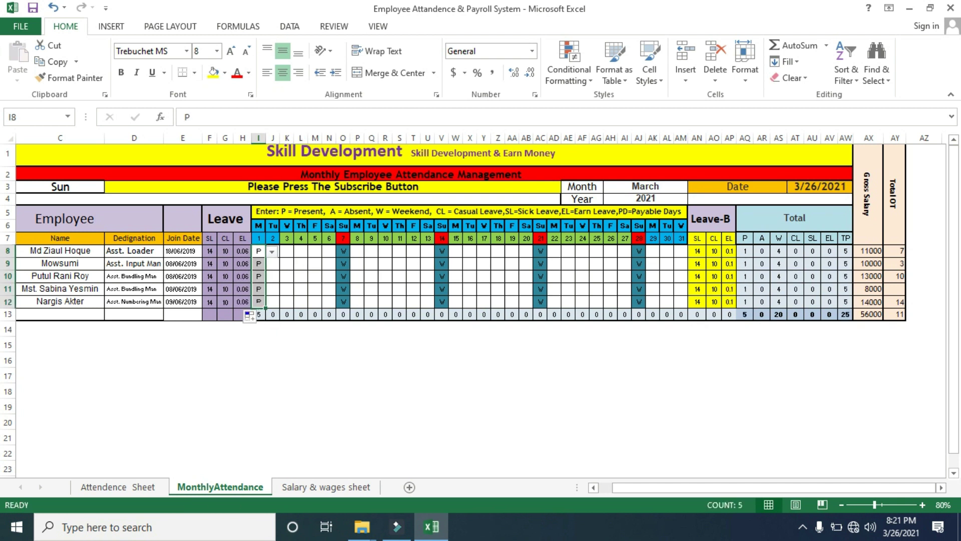
left_click(259, 251)
left_click_drag(265, 257, 338, 312)
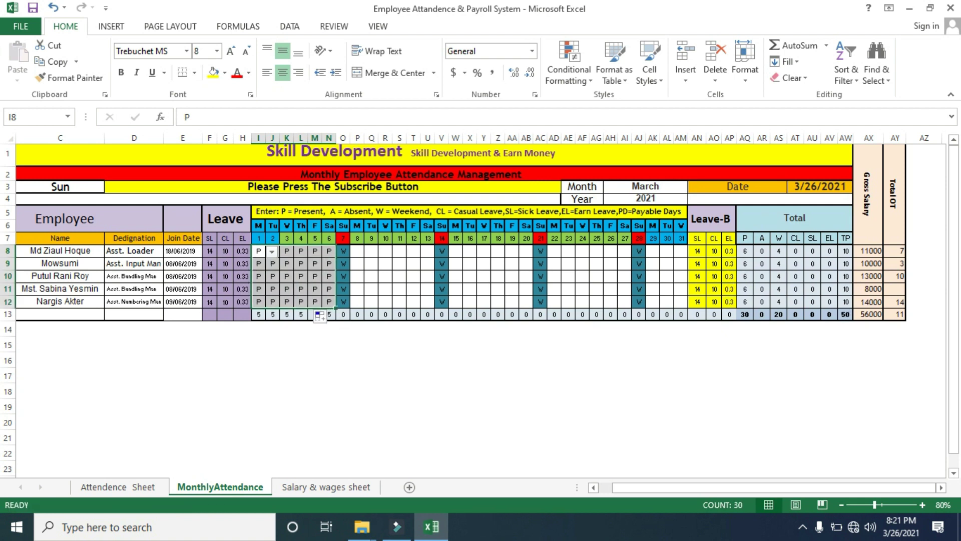
Set L10 to CL and N12 to SL, then select the I8:N12 week block
left_click(300, 276)
left_click(314, 277)
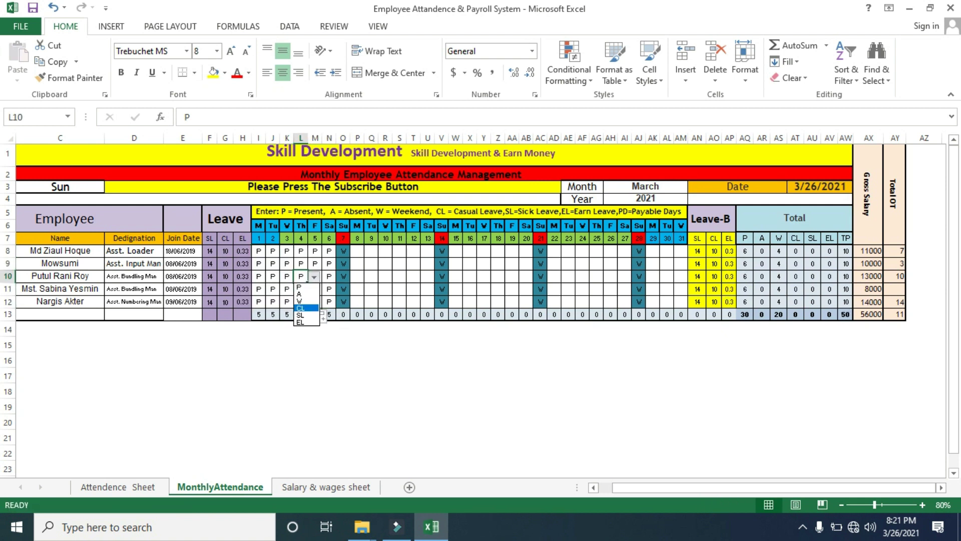
left_click(301, 308)
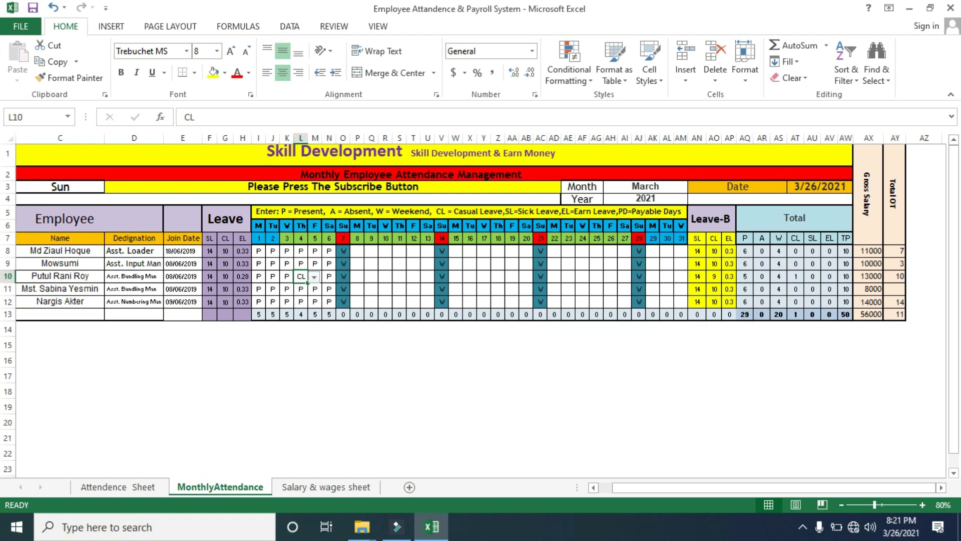
left_click(329, 301)
left_click(342, 302)
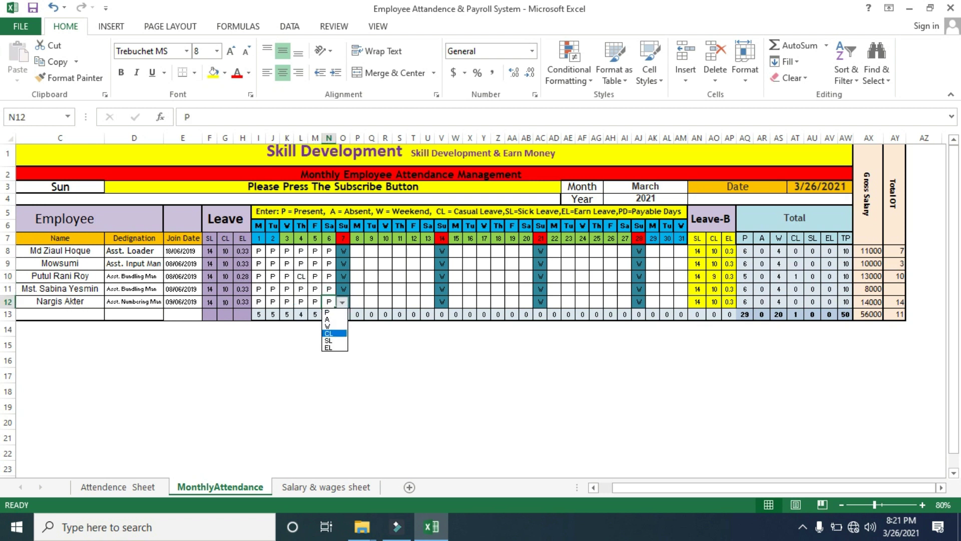
left_click(329, 341)
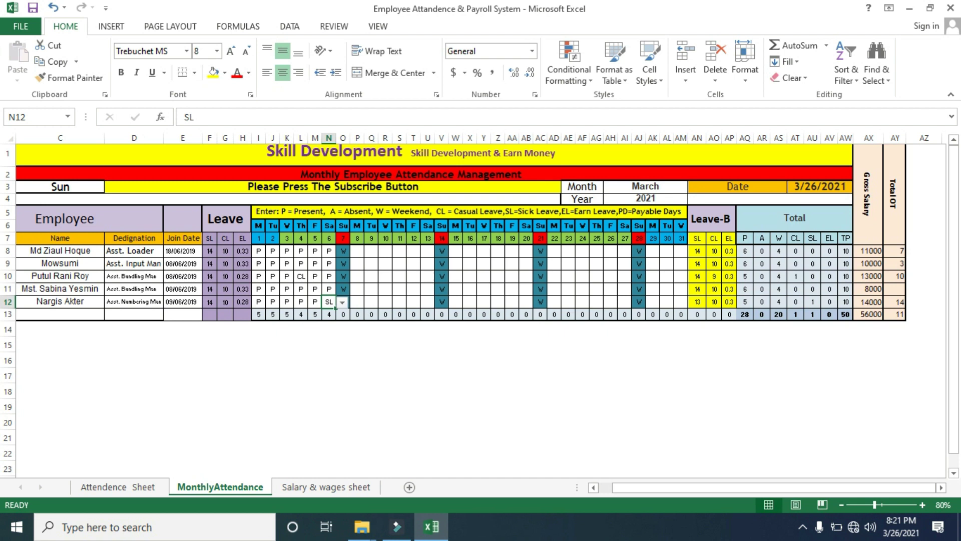
left_click_drag(259, 251, 329, 301)
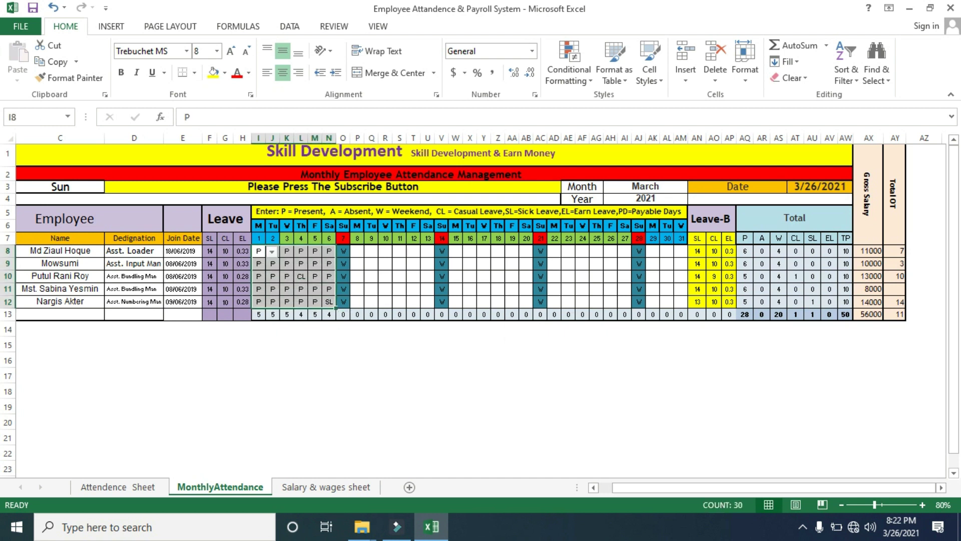
Copy the I8:N12 week pattern and paste it at P8, W8 and AD8
right_click(320, 289)
left_click(352, 28)
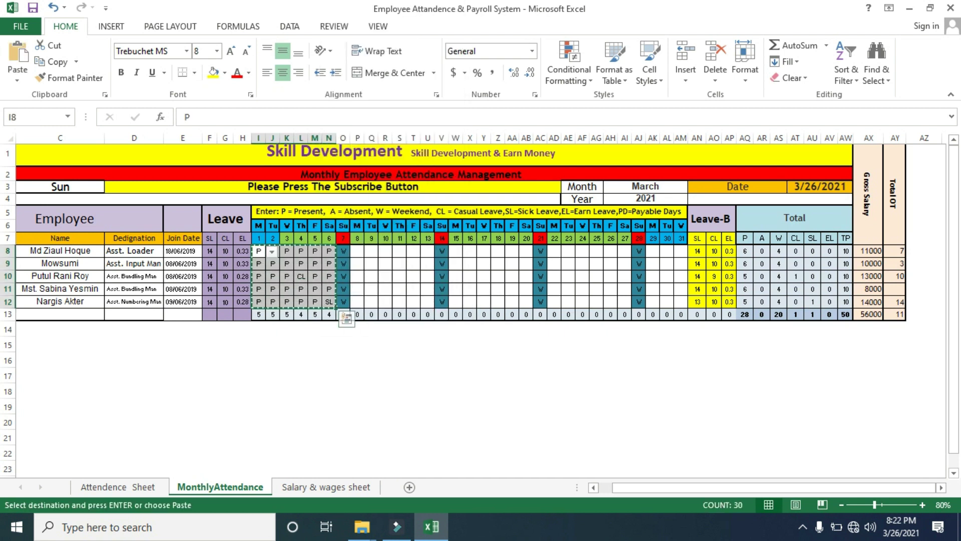
right_click(357, 250)
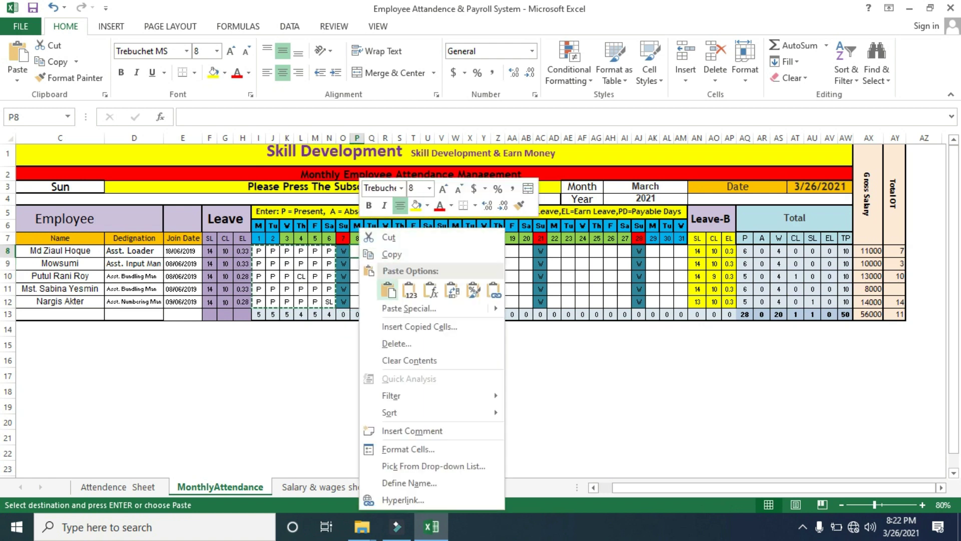
left_click(388, 289)
right_click(456, 251)
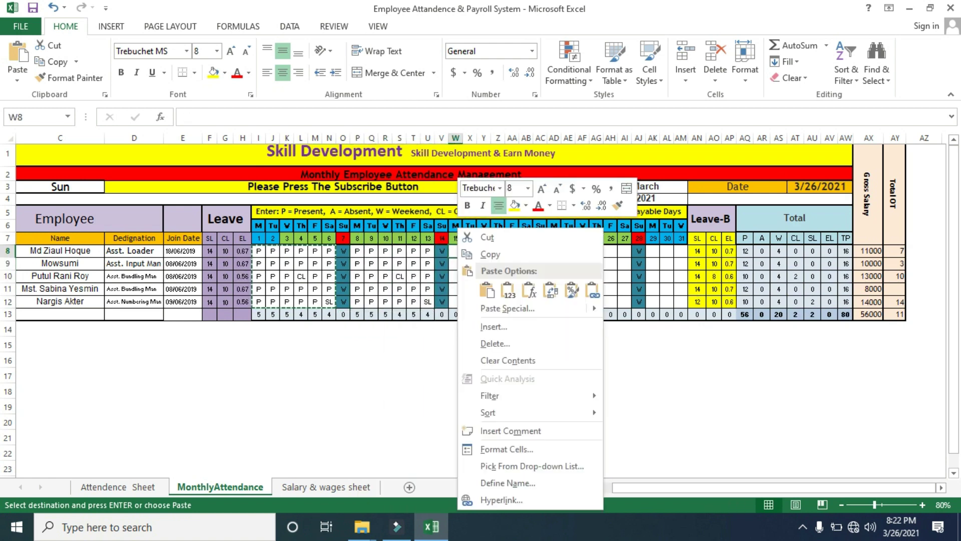
left_click(487, 290)
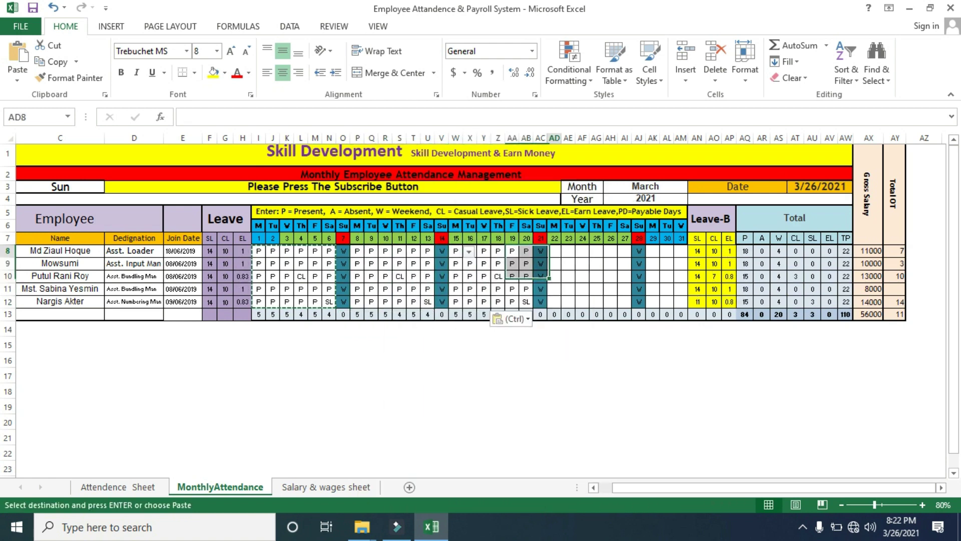
right_click(554, 250)
left_click(586, 289)
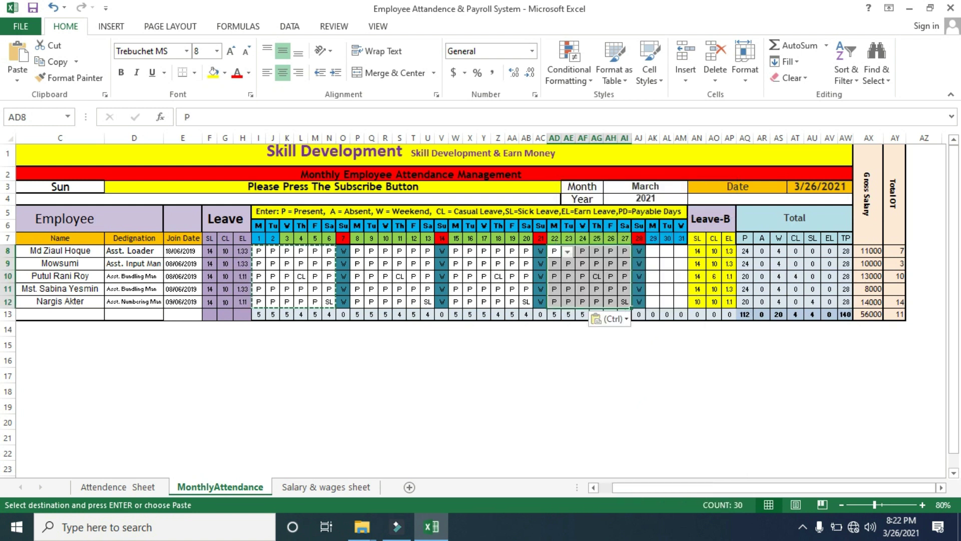
Mark AK8 present and fill P across AK8:AM12, then check gross salary in AX8
left_click(653, 250)
left_click(666, 251)
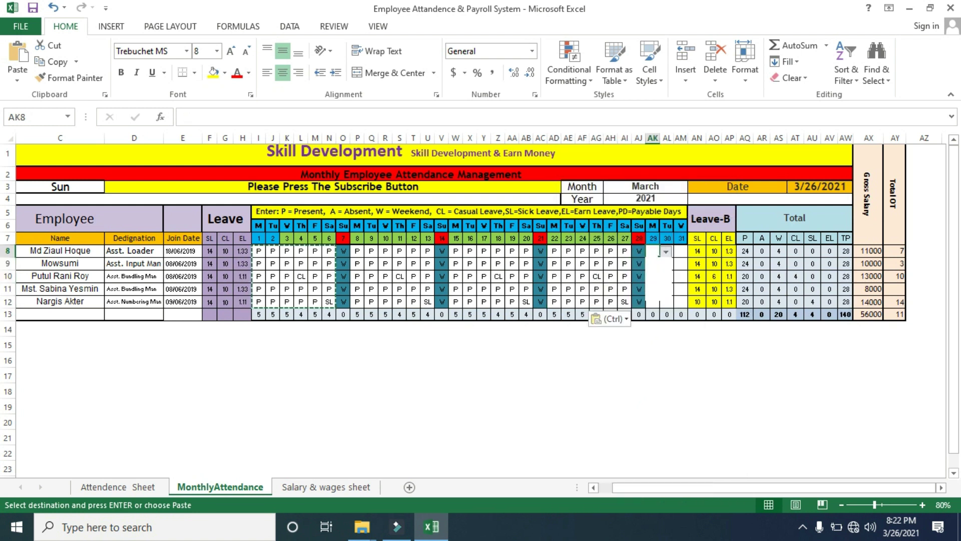
left_click(651, 261)
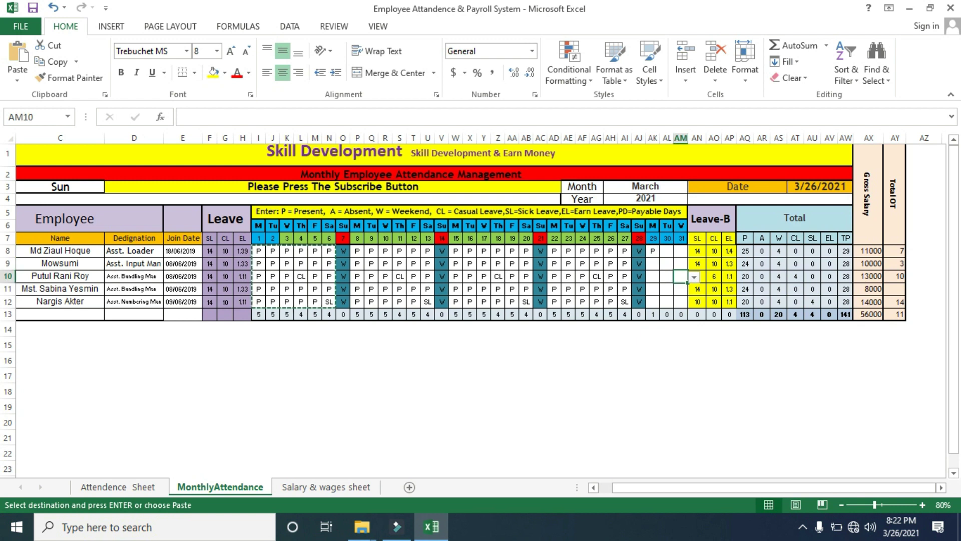
left_click_drag(659, 257, 694, 304)
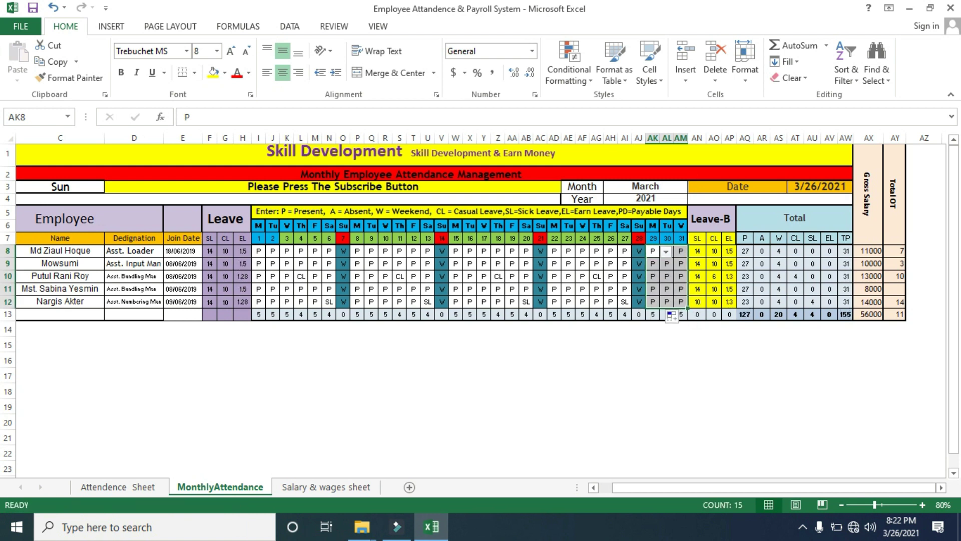
left_click(869, 250)
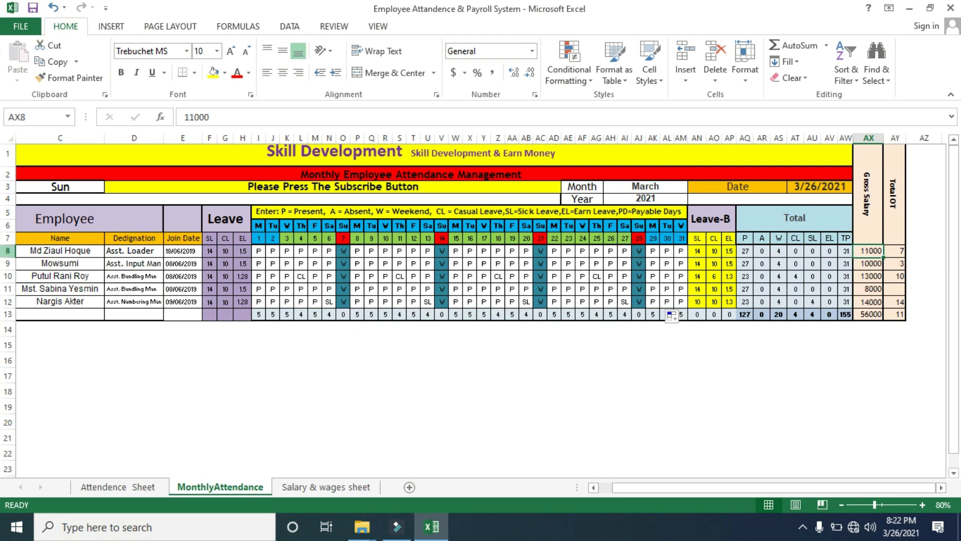
left_click(7, 251)
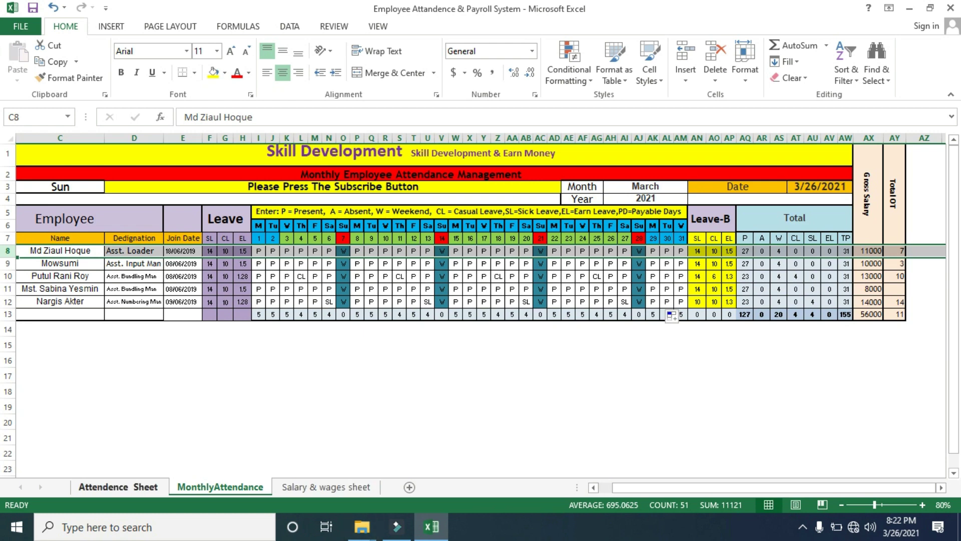
left_click(118, 487)
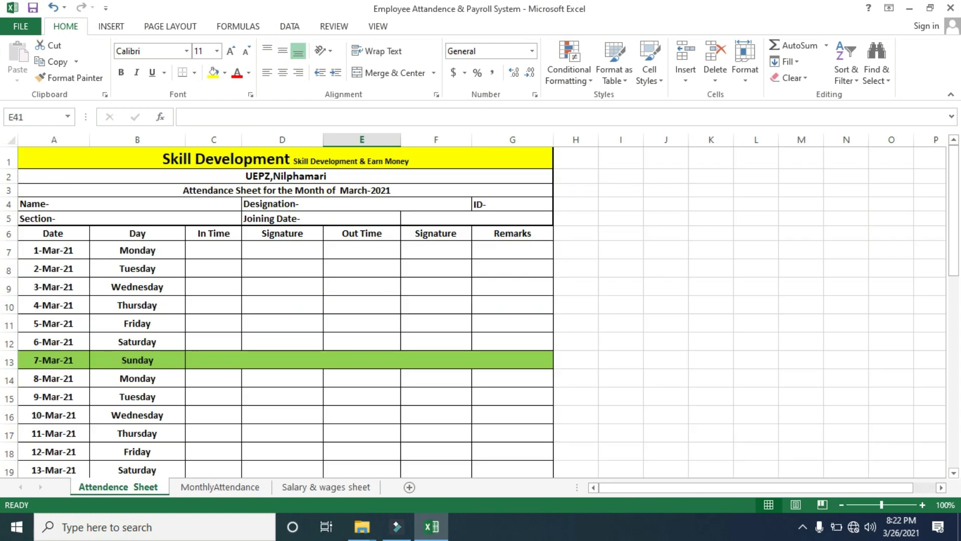
left_click_drag(953, 210, 954, 400)
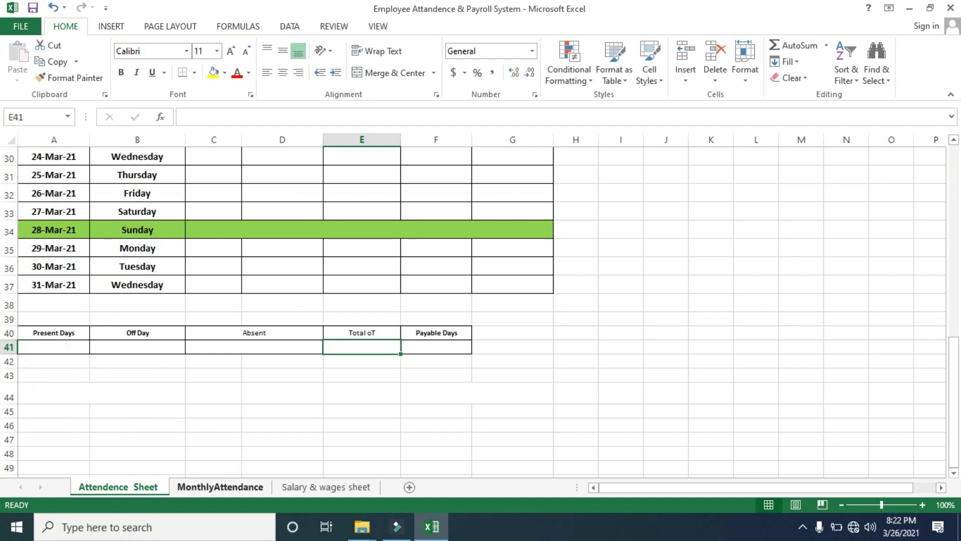
left_click(221, 486)
left_click(895, 251)
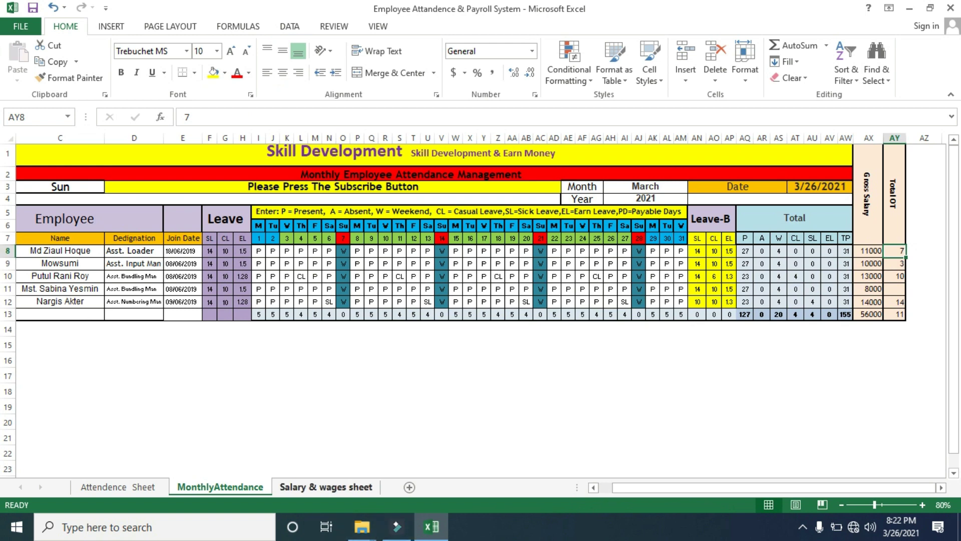
On Salary & wages, clear Gross Wages L6:L10, attendance M6:Q10 and OT HR X6:X10
left_click(326, 487)
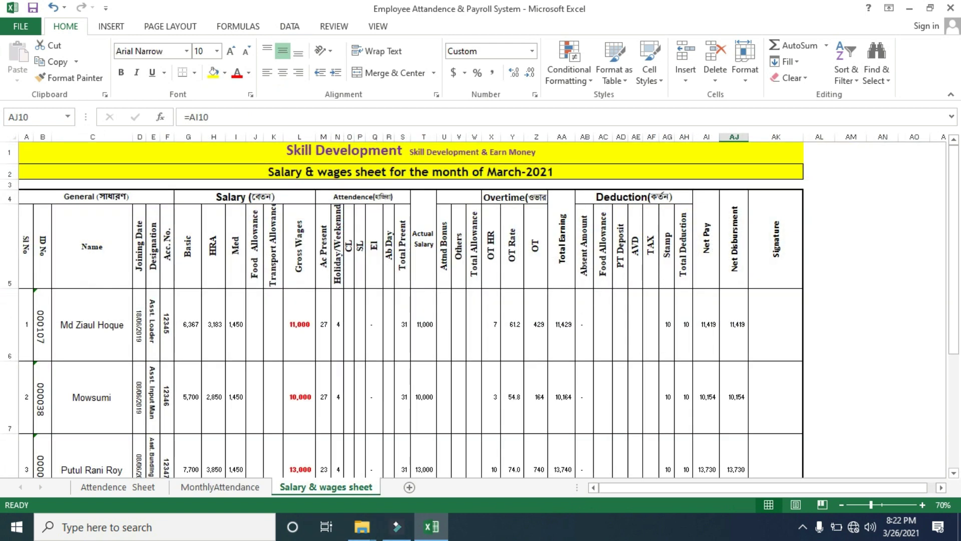
left_click_drag(954, 208, 953, 222)
left_click_drag(299, 300, 299, 470)
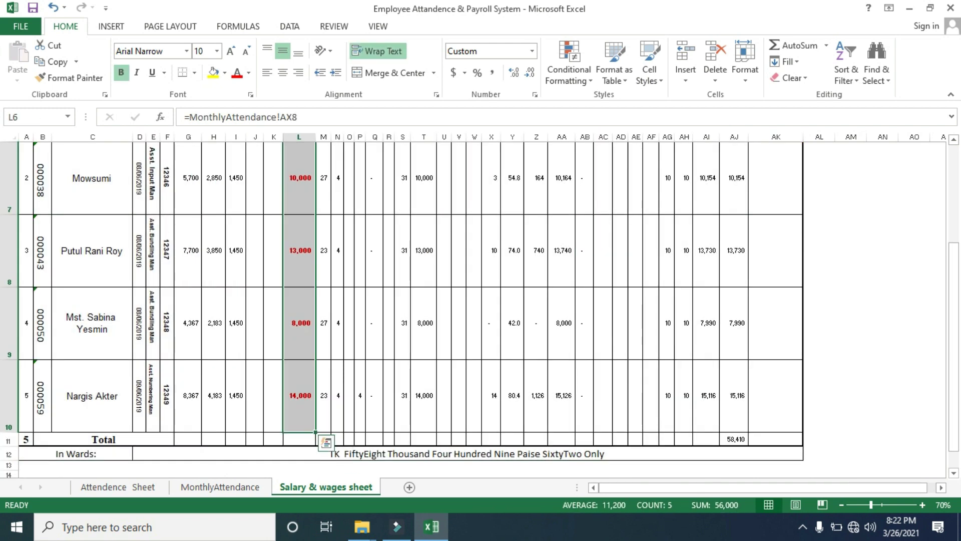
scroll(480, 308, "up", 3)
key("Delete")
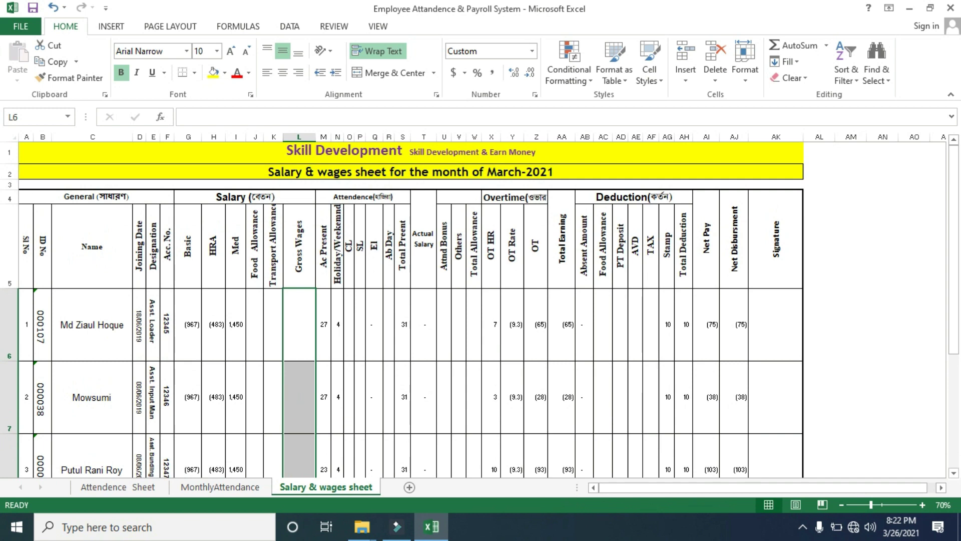
left_click_drag(323, 324, 382, 433)
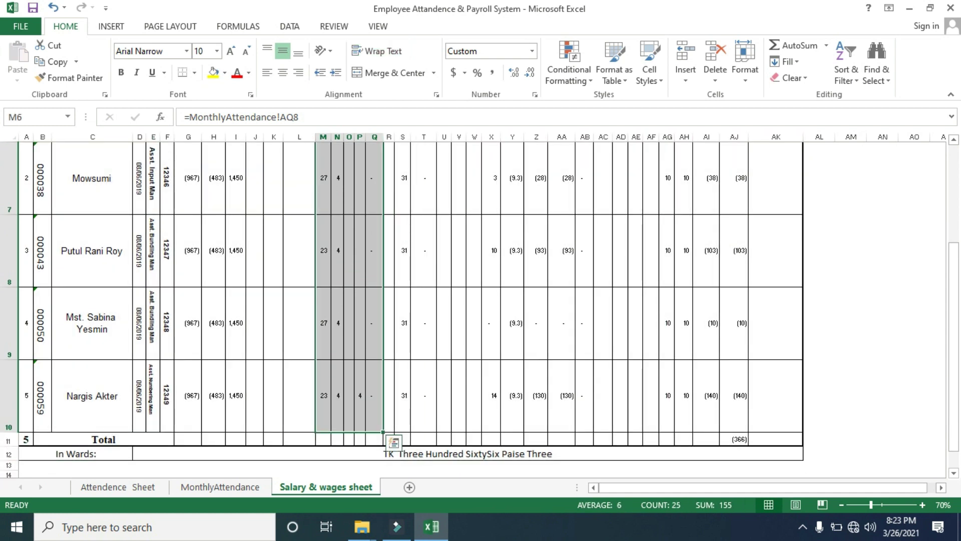
key("Delete")
scroll(480, 301, "up", 2)
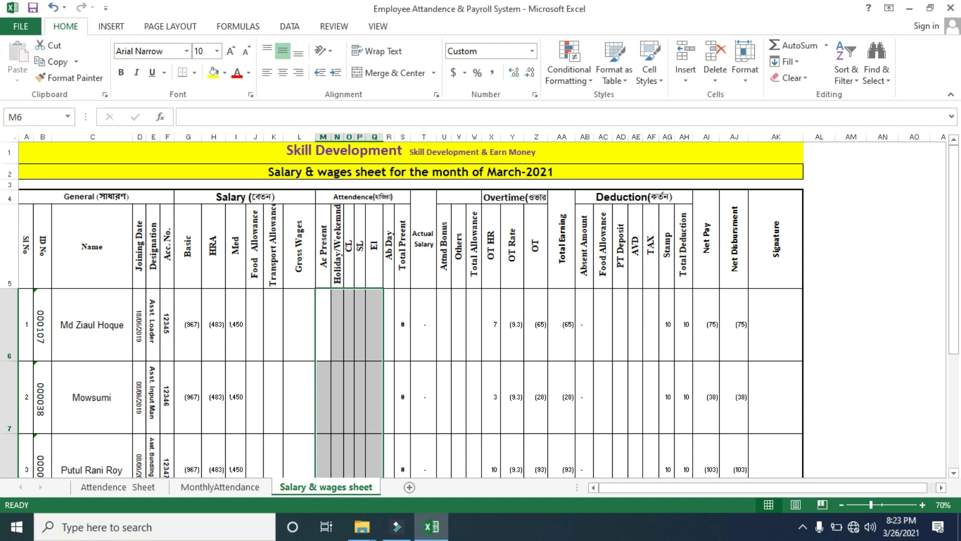
left_click_drag(490, 324, 493, 473)
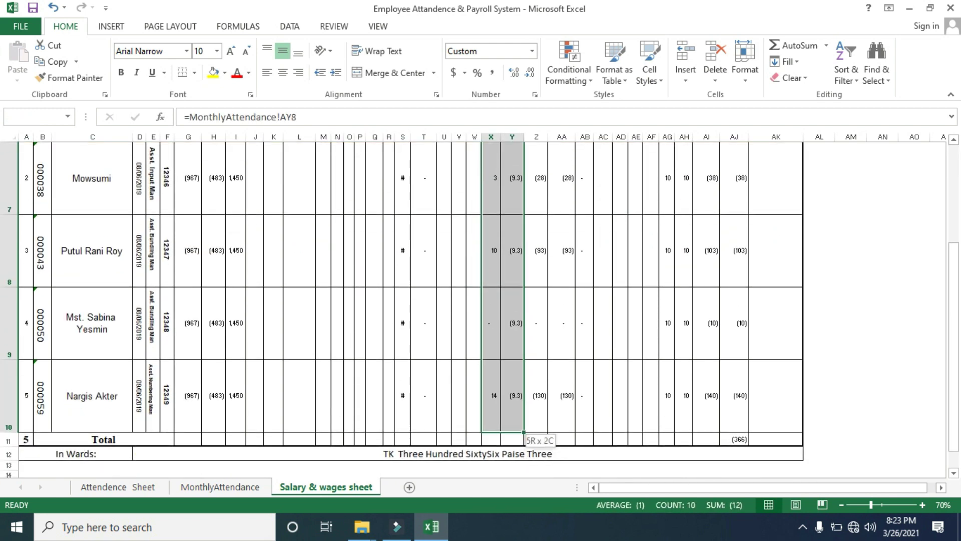
key("Delete")
Fill the first employee's Gross Wages through Ab Day cells L6:R6 yellow
scroll(481, 300, "up", 2)
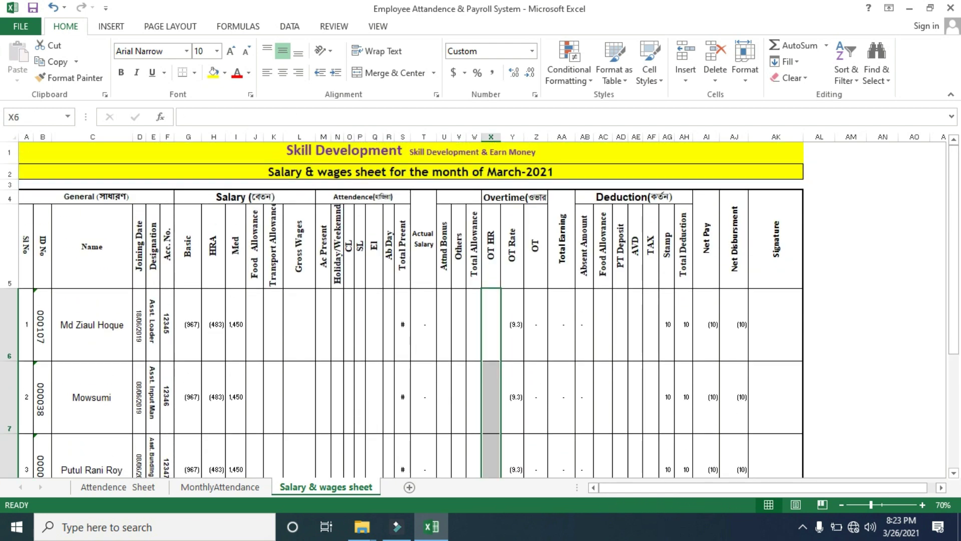
left_click_drag(299, 325, 389, 325)
left_click(213, 72)
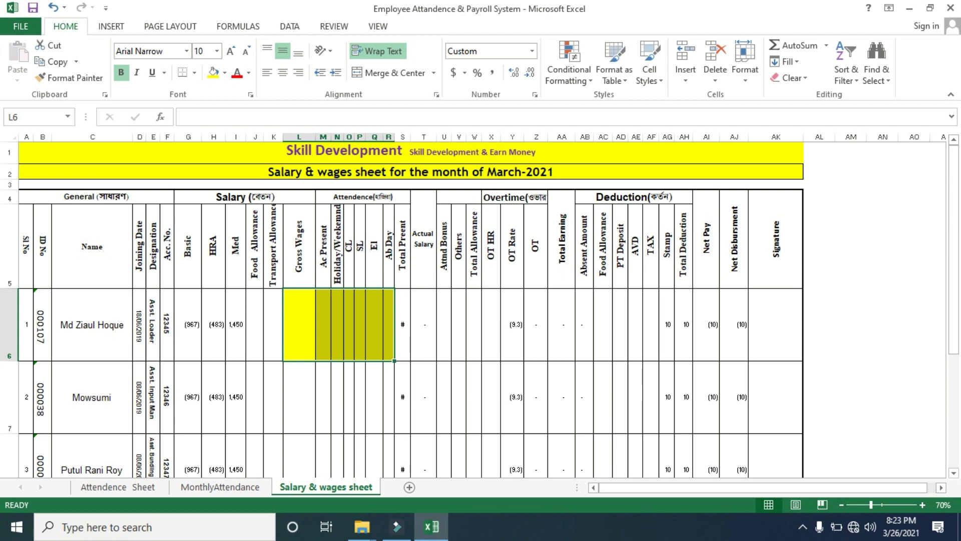
Fill the first employee's OT HR cell X6 yellow
left_click(512, 324)
left_click(491, 324)
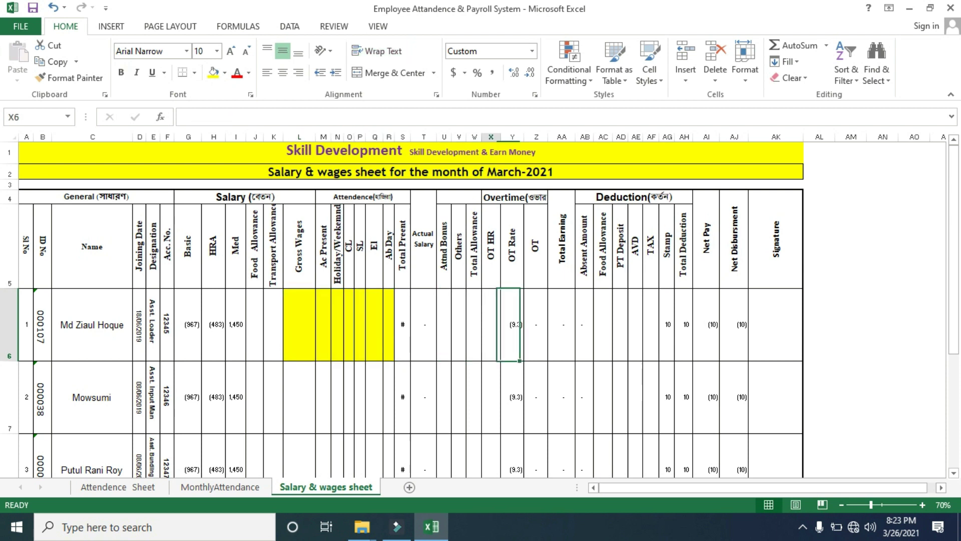
left_click(214, 72)
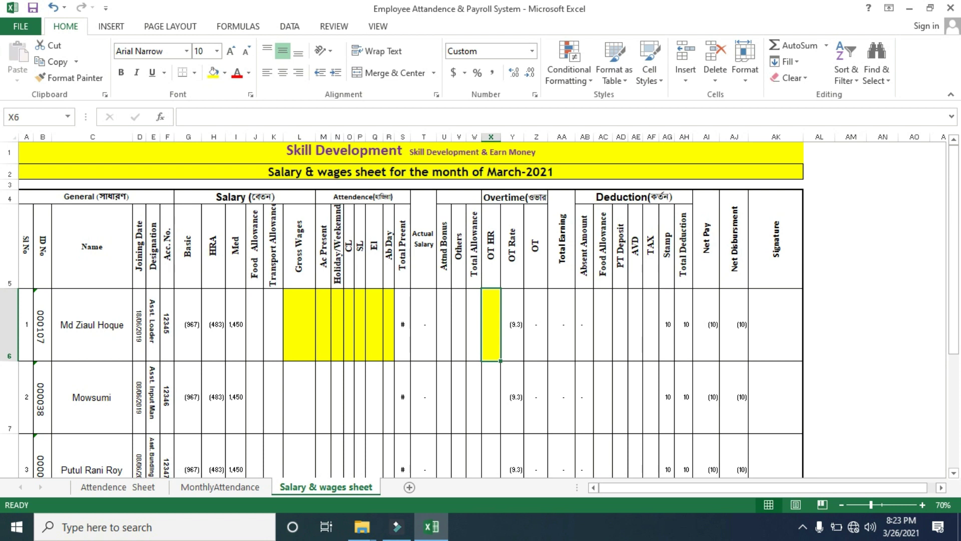
Set L6 to =MonthlyAttendance!AX8 and fill the Gross Wages formula down to L10
left_click(299, 324)
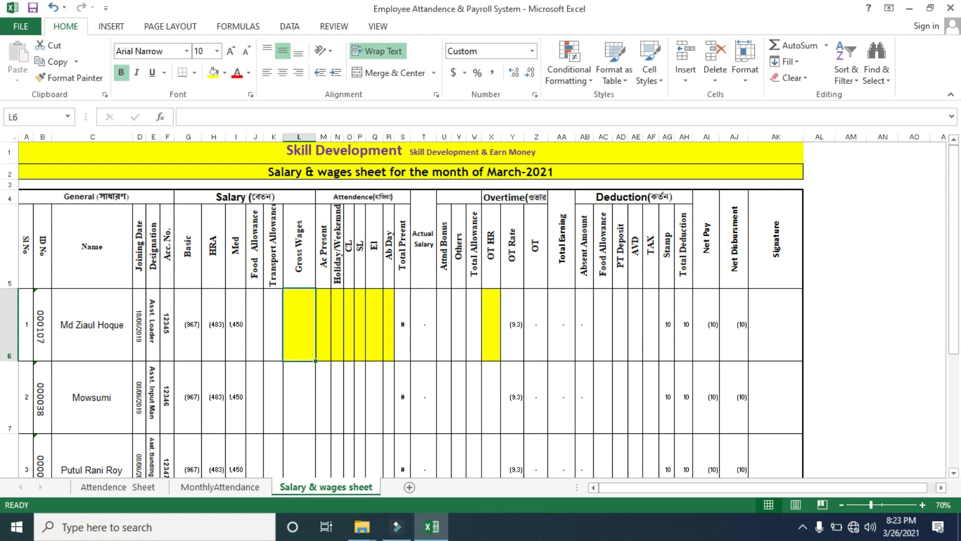
type("=")
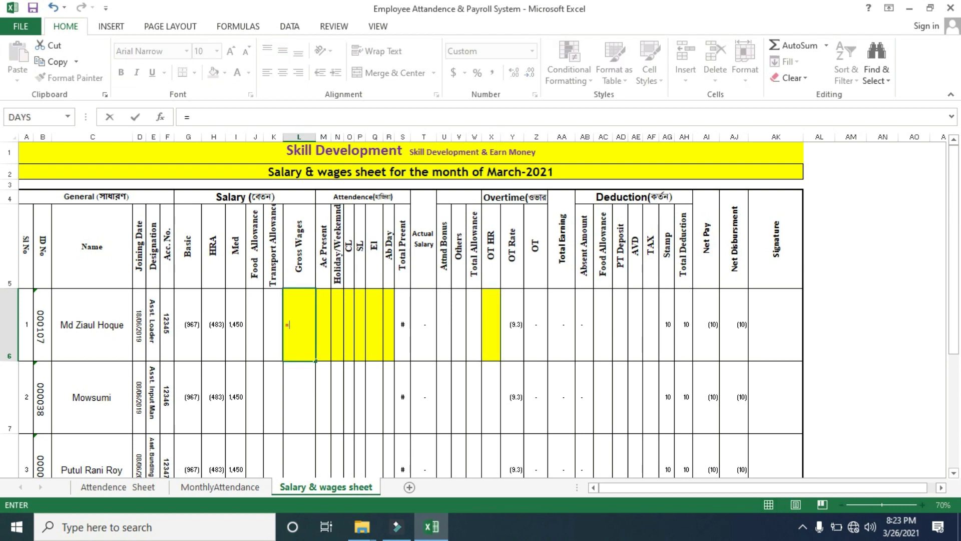
key("ctrl+Page_Up")
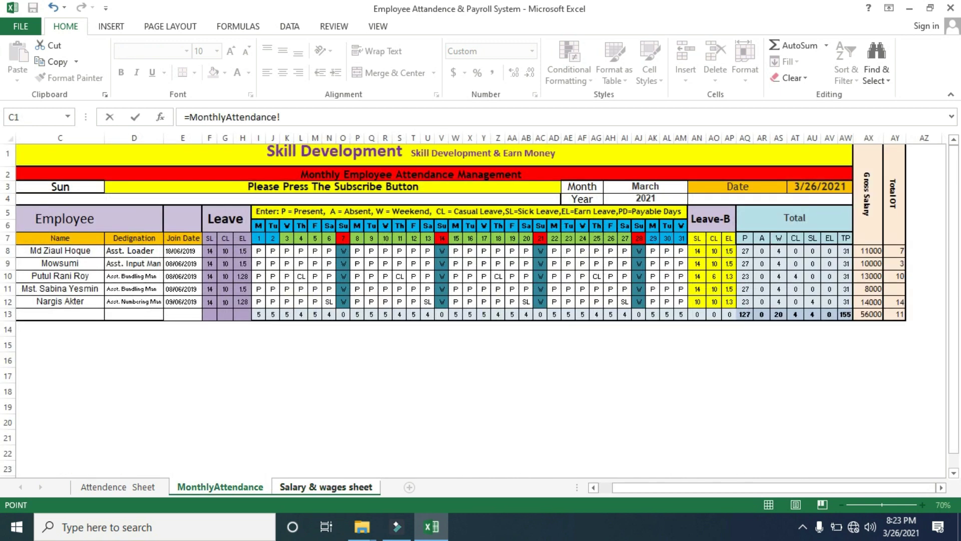
left_click(869, 251)
key("Return")
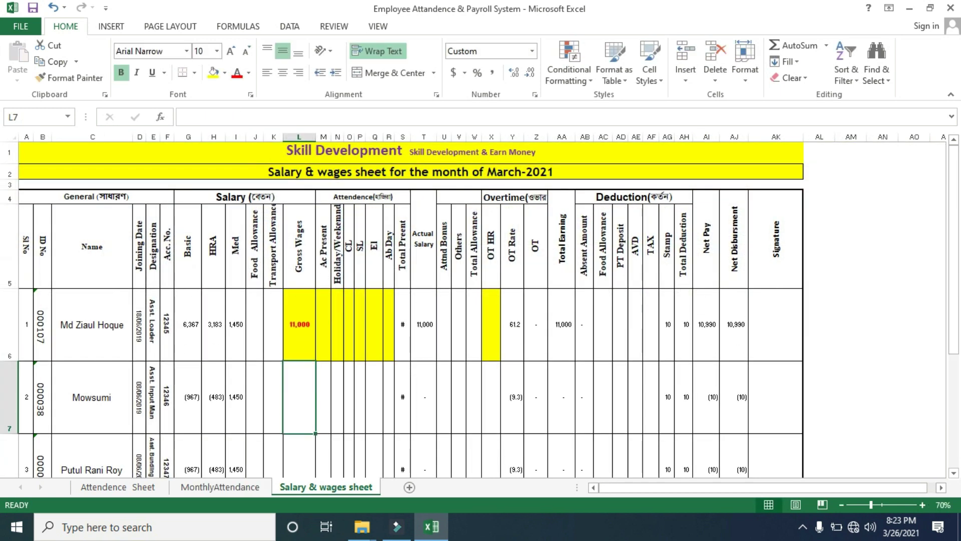
left_click(299, 324)
mouse_move(316, 361)
left_mouse_down()
mouse_move(321, 465)
mouse_move(323, 439)
left_mouse_up()
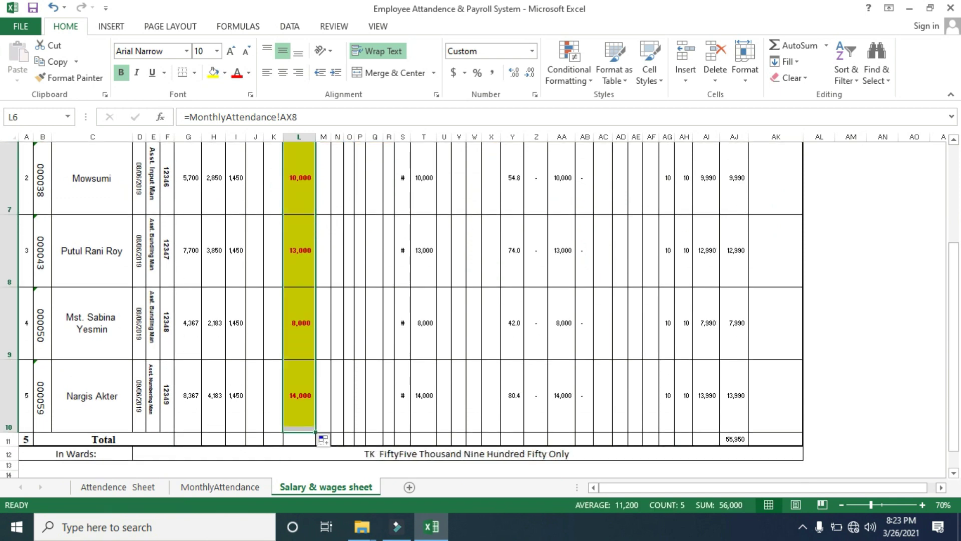
left_click_drag(954, 350, 954, 251)
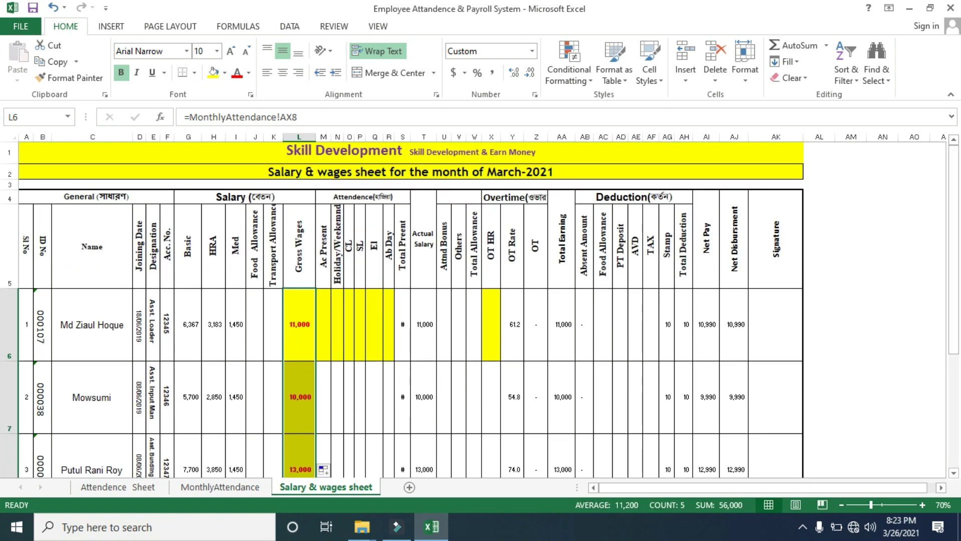
left_click(323, 324)
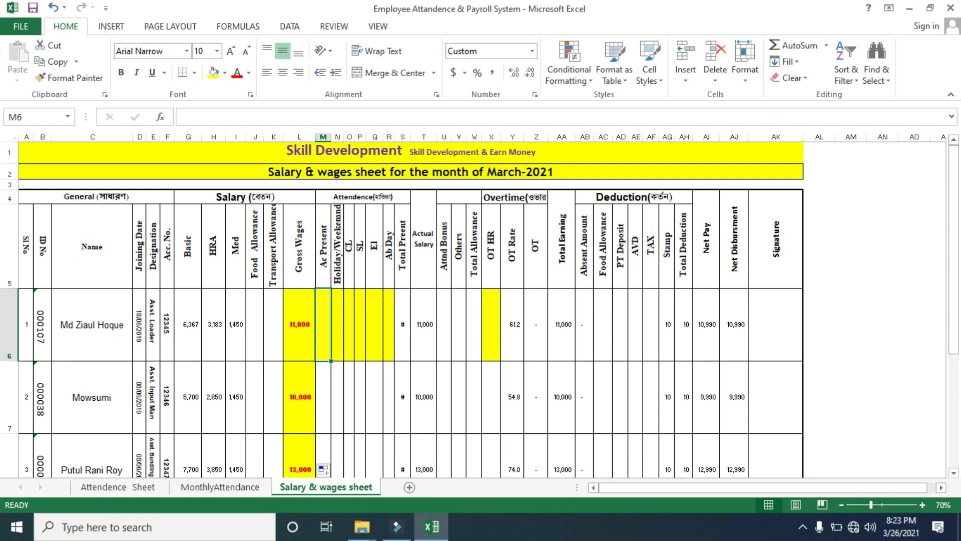
Enter =MonthlyAttendance!AQ8 in Ac Present M6 and fill it down to M10
type("=")
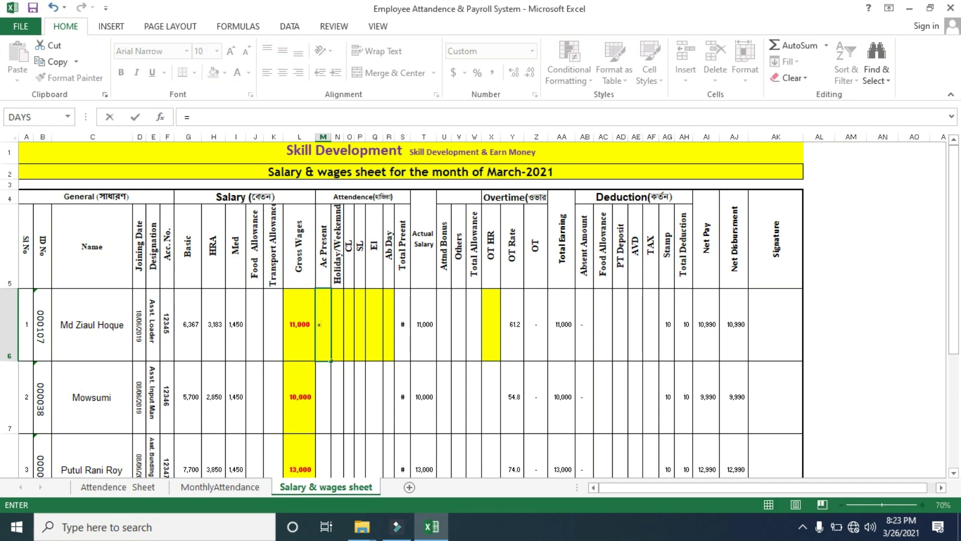
left_click(221, 486)
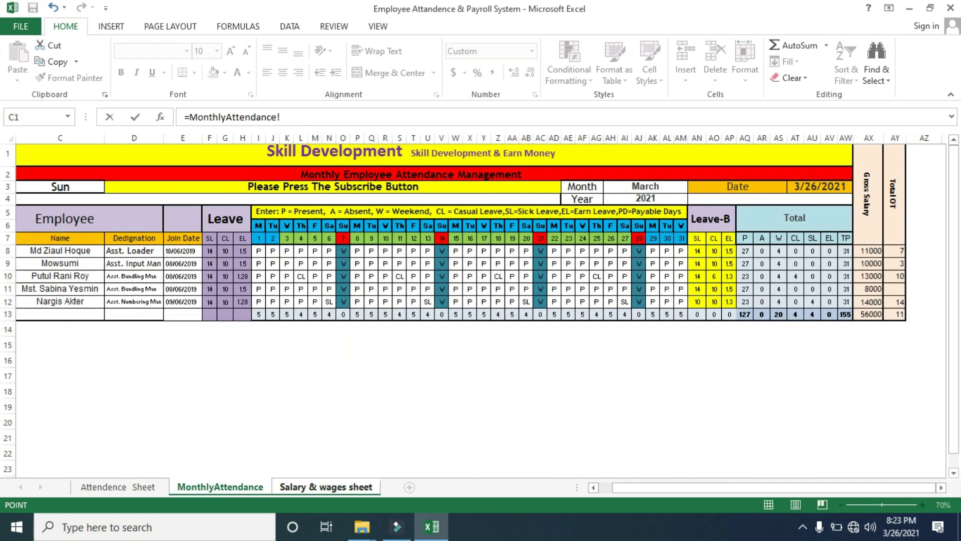
left_click(745, 251)
key("Return")
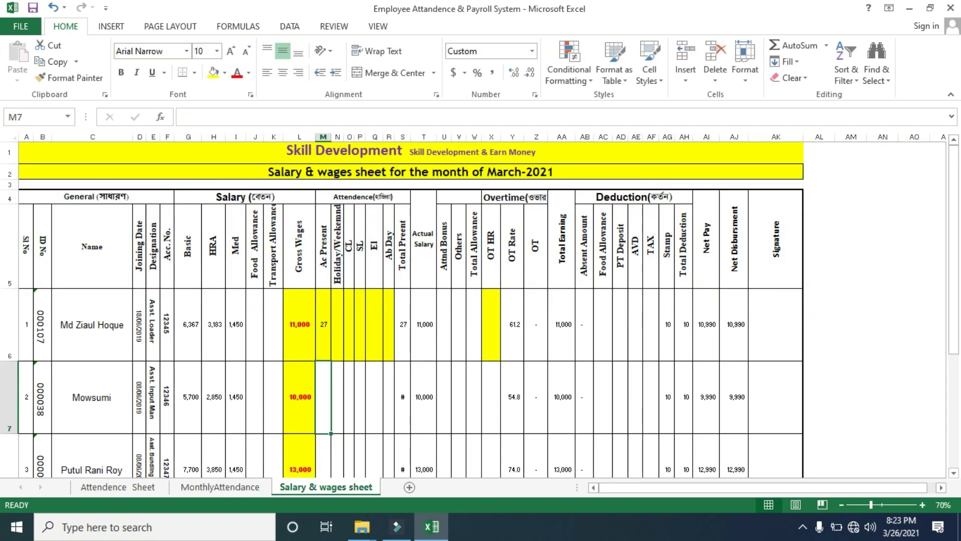
left_click(323, 324)
left_click_drag(331, 360, 331, 421)
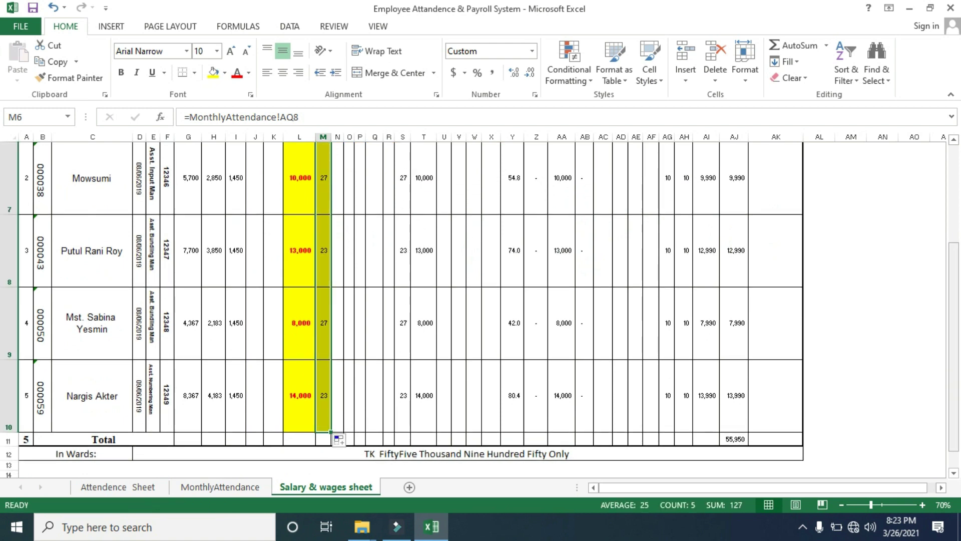
scroll(401, 301, "up", 2)
Enter =MonthlyAttendance!AS8 in Holiday/Weekend N6 and fill it down to N10
left_click(337, 324)
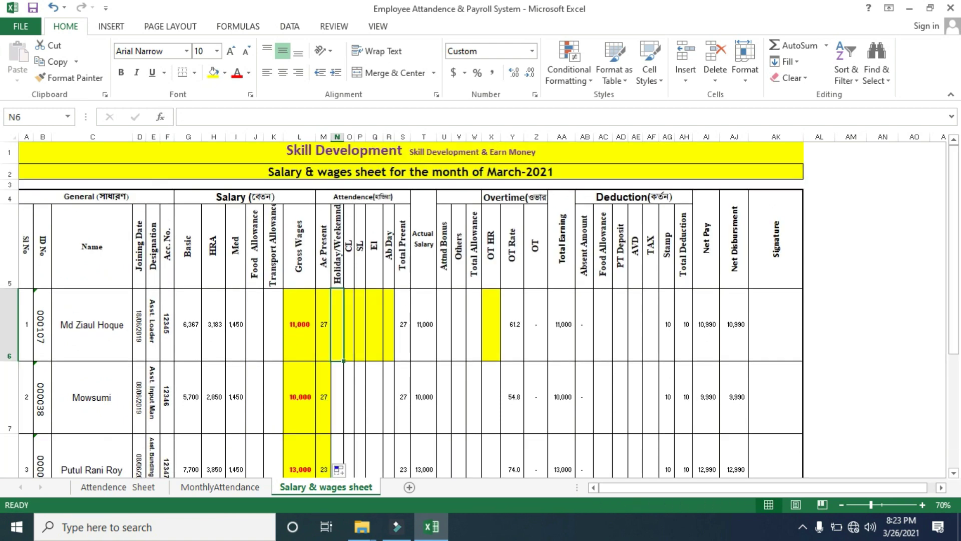
type("=")
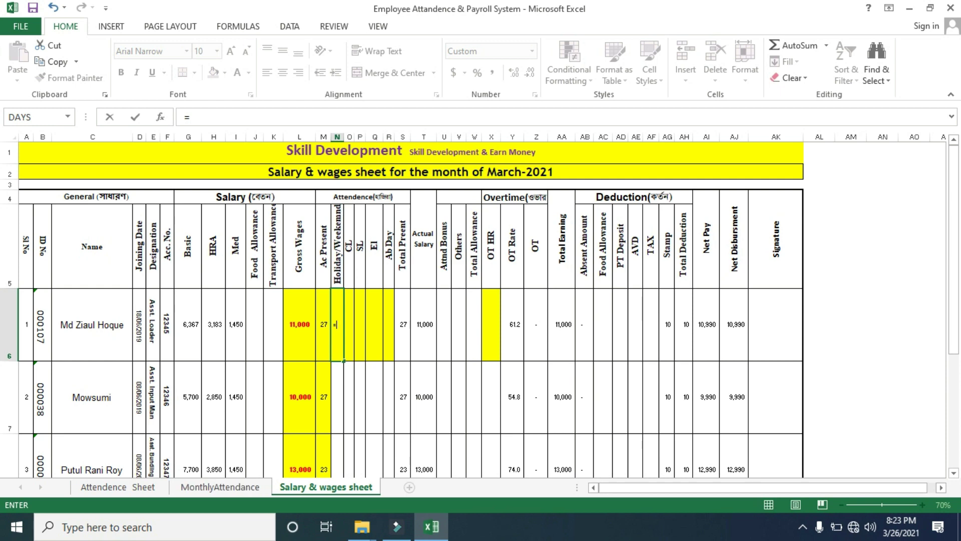
left_click(220, 486)
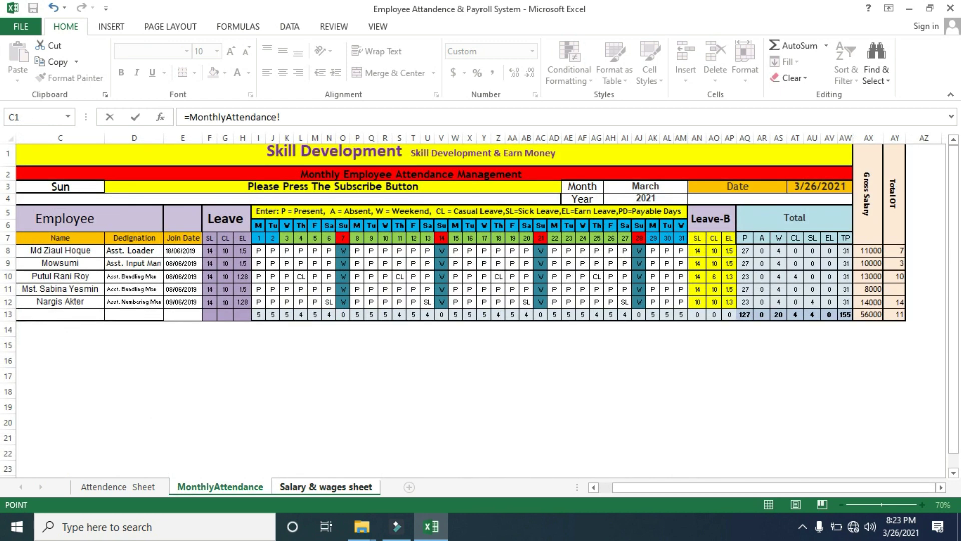
left_click(778, 251)
key("Return")
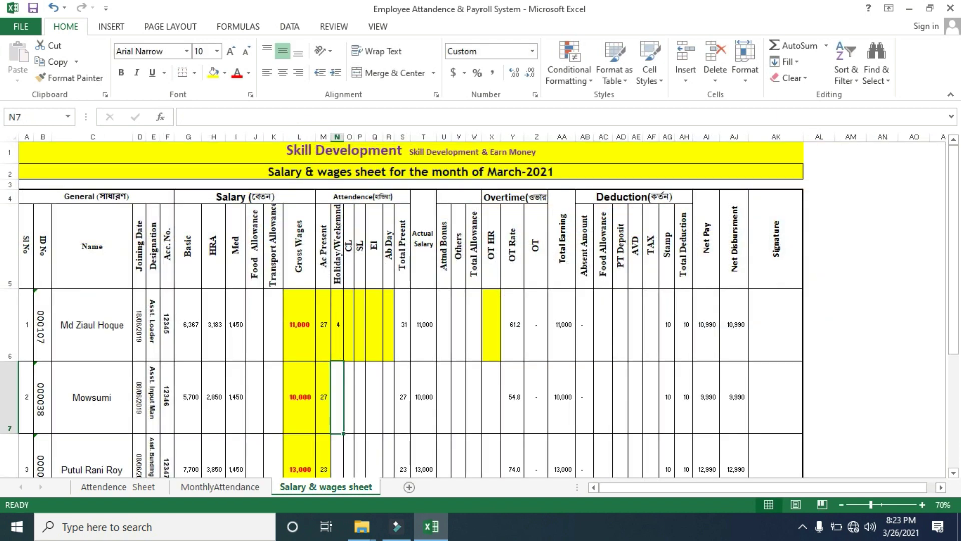
left_click(337, 324)
left_click_drag(344, 361, 343, 432)
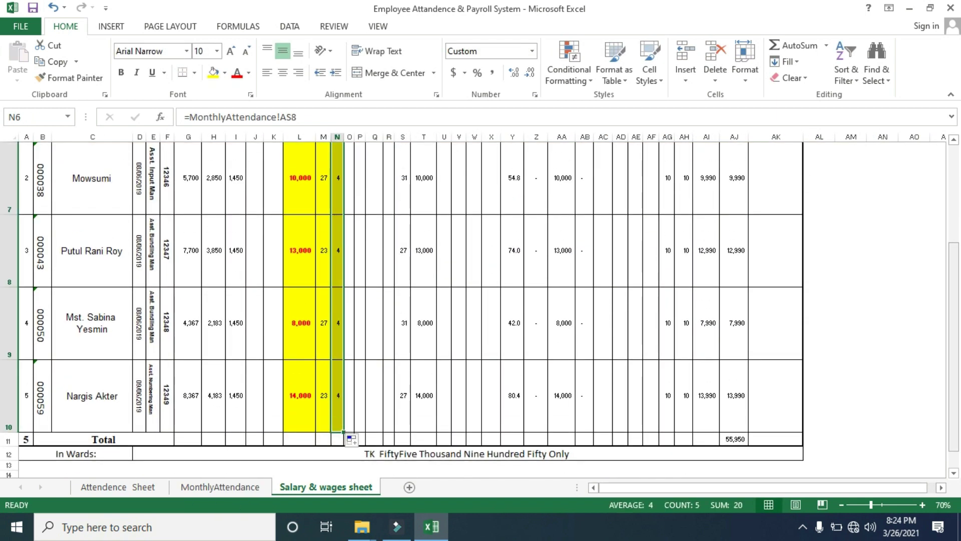
left_click_drag(954, 291, 954, 209)
Link the first CL cell to MonthlyAttendance!AT8 and fill it down to row 10
left_click(349, 303)
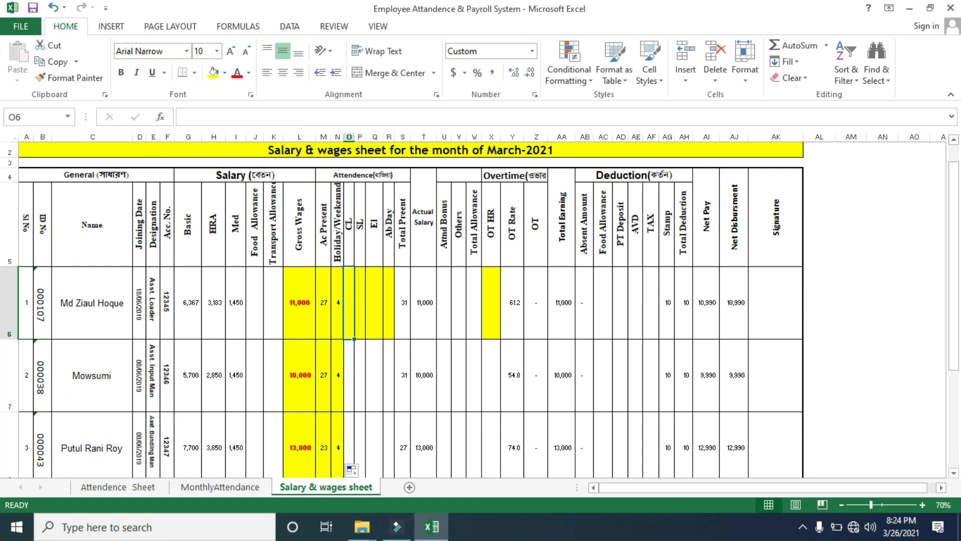
type("=")
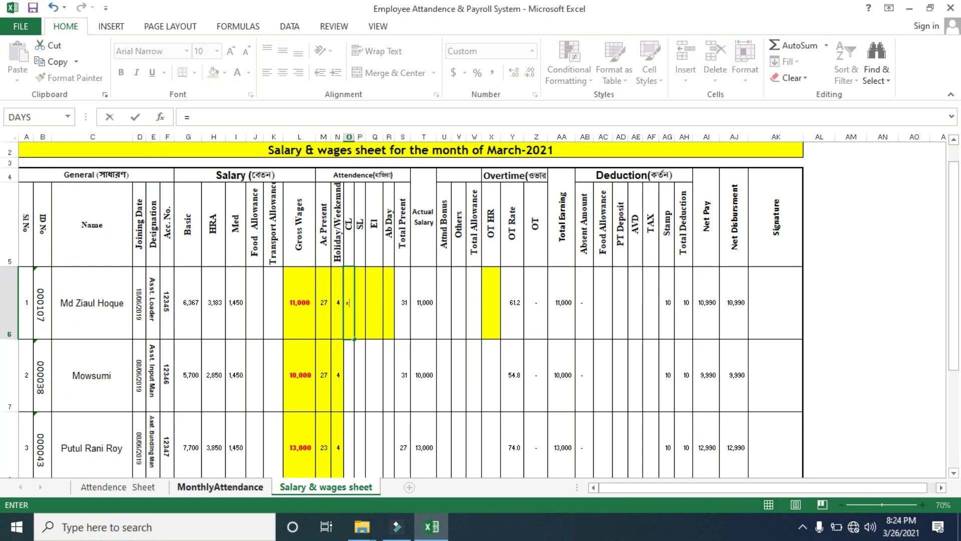
left_click(221, 487)
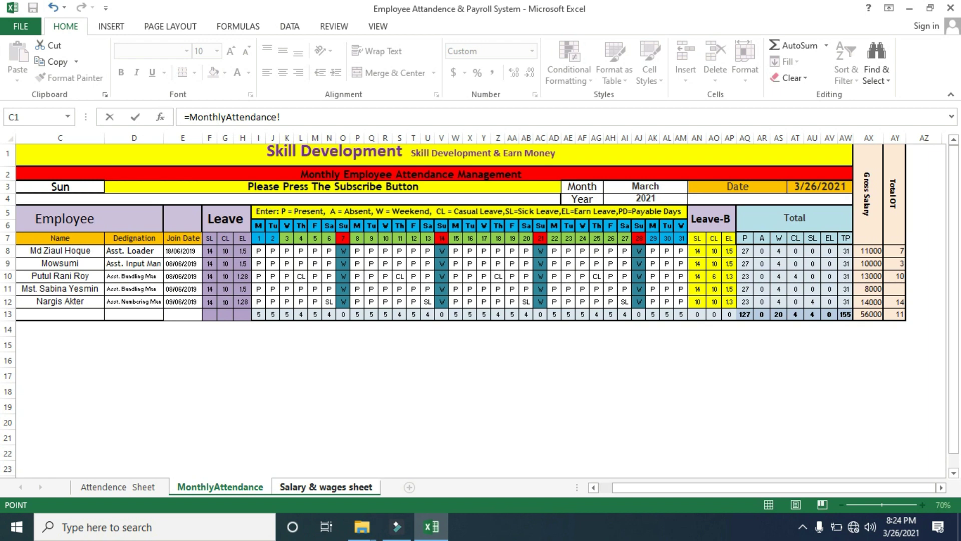
left_click(795, 251)
key("Return")
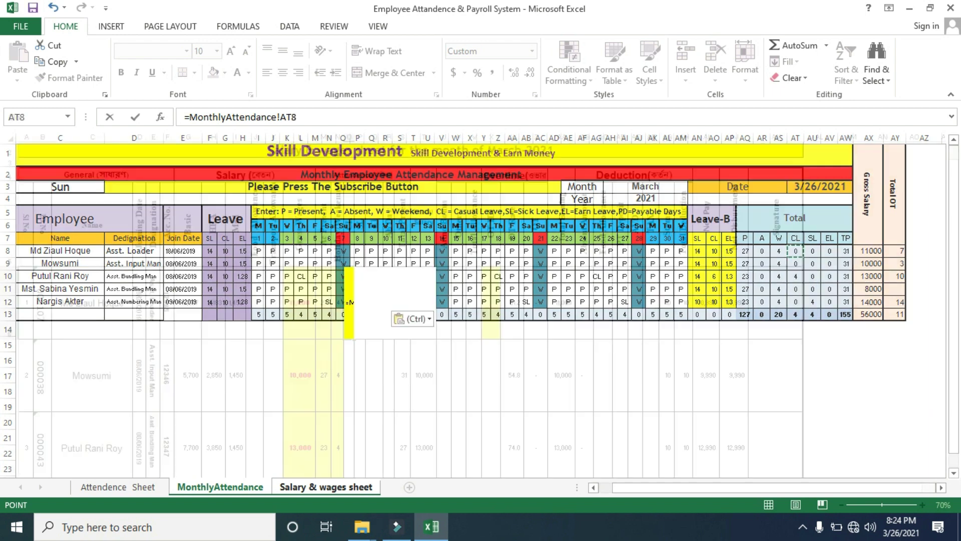
left_click(349, 303)
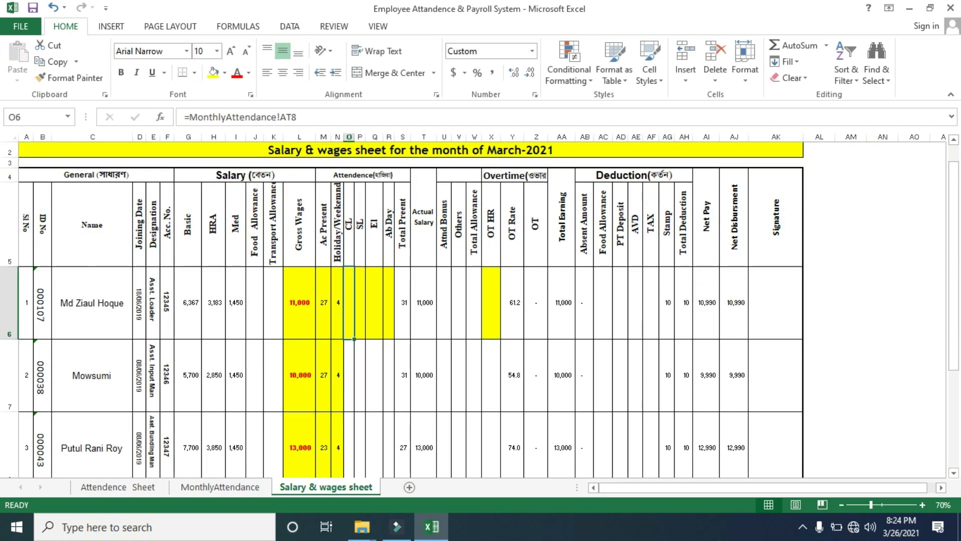
left_click_drag(354, 339, 352, 428)
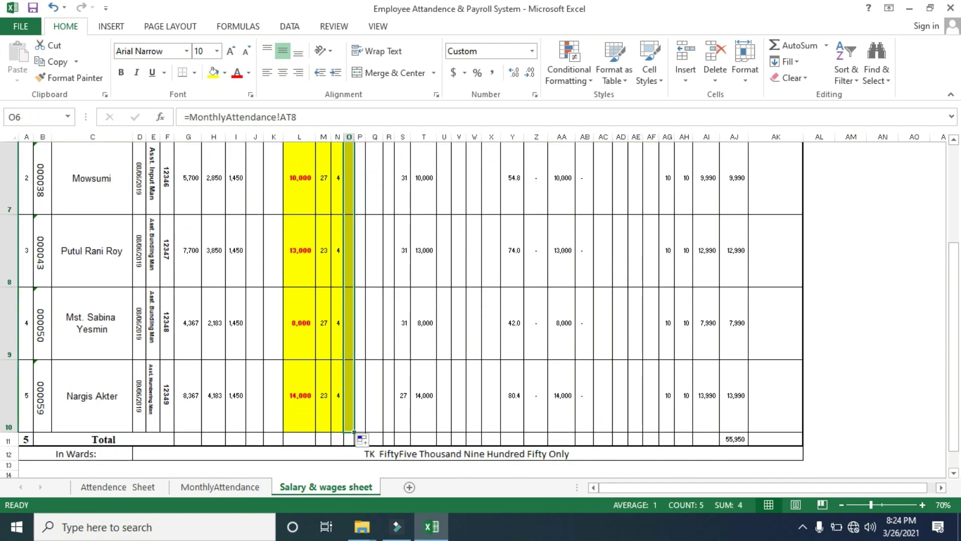
Link SL cell P6 to the sick-leave total MonthlyAttendance!AU8 and fill it down to P10
left_click_drag(954, 384, 954, 320)
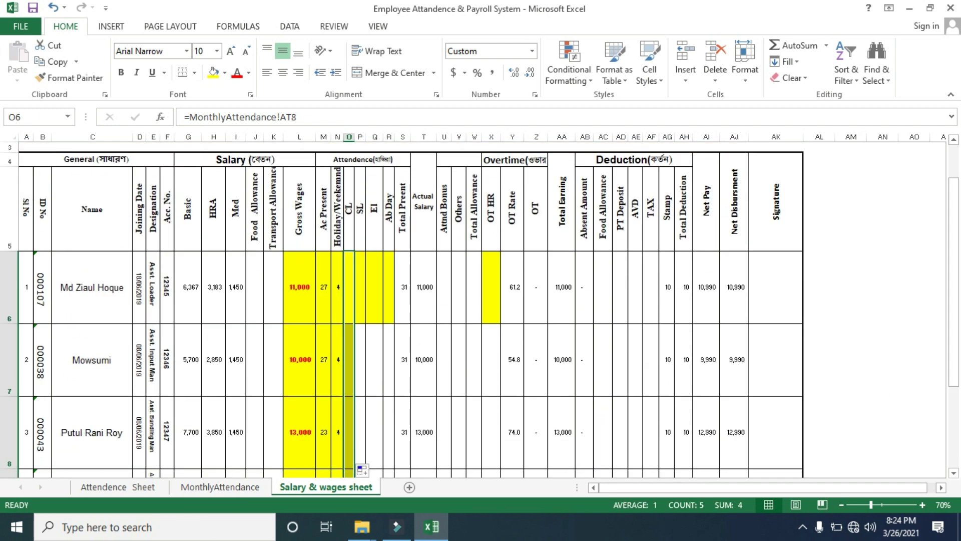
left_click(375, 287)
left_click(360, 286)
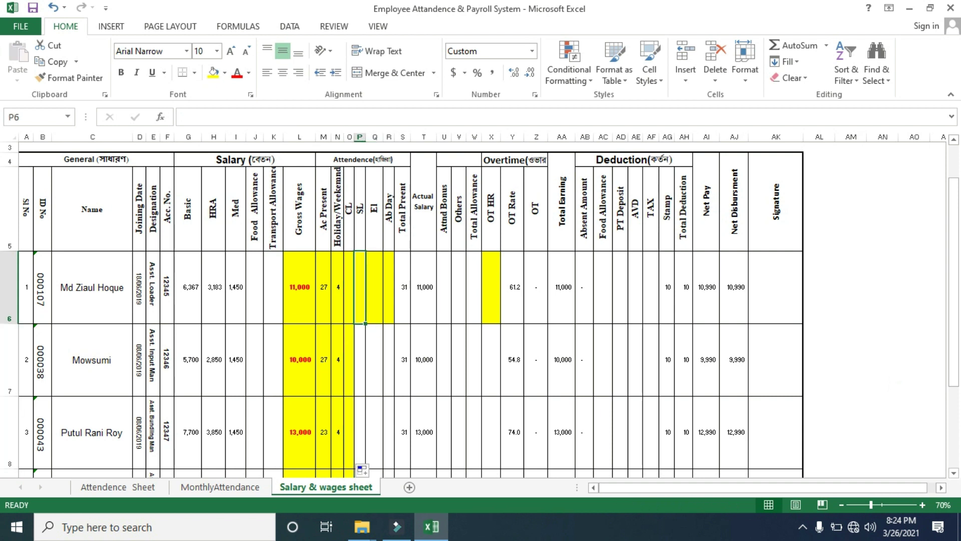
type("-")
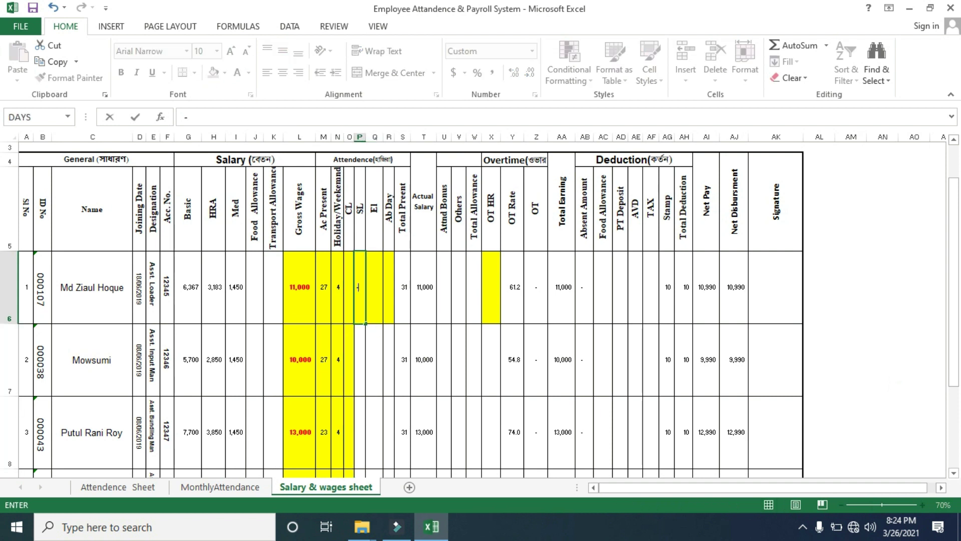
key("BackSpace")
type("=")
left_click(220, 486)
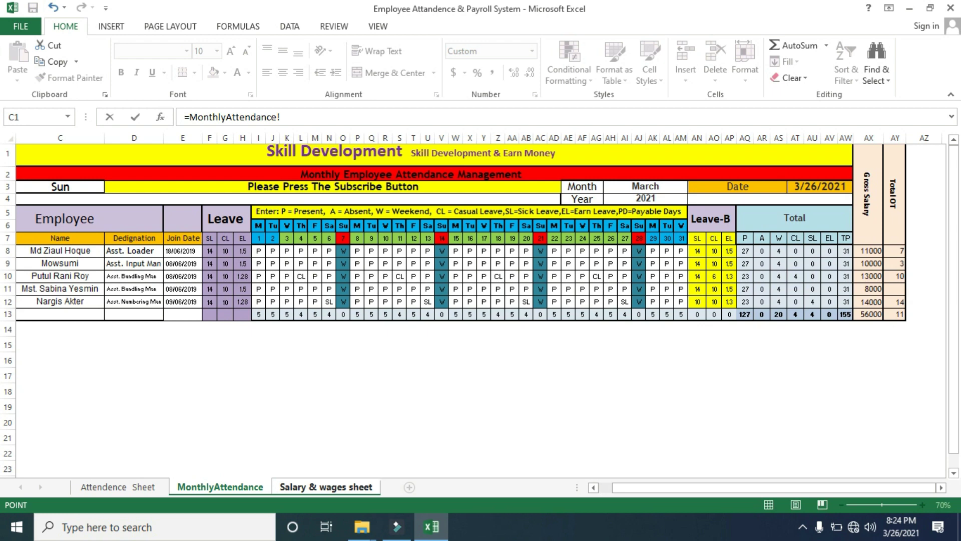
left_click(812, 251)
key("Return")
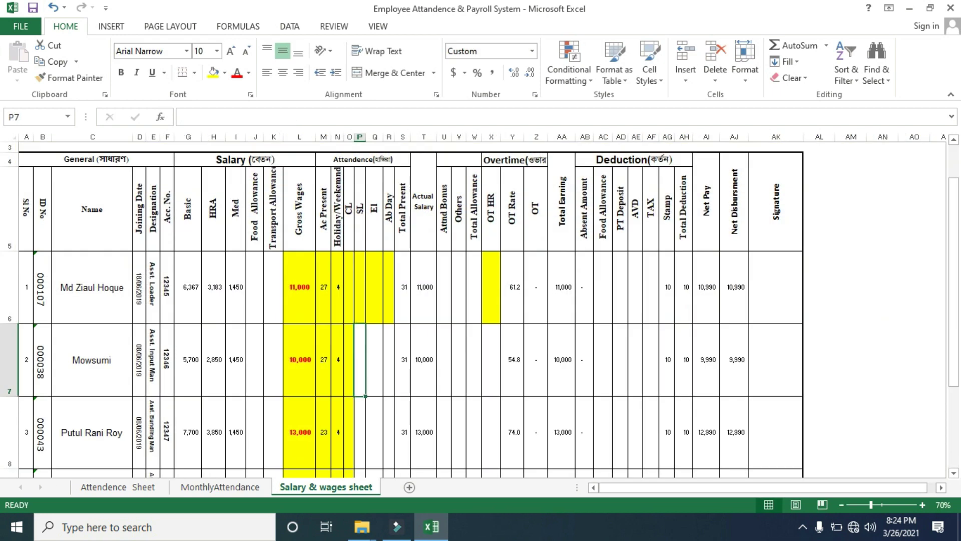
left_click(360, 287)
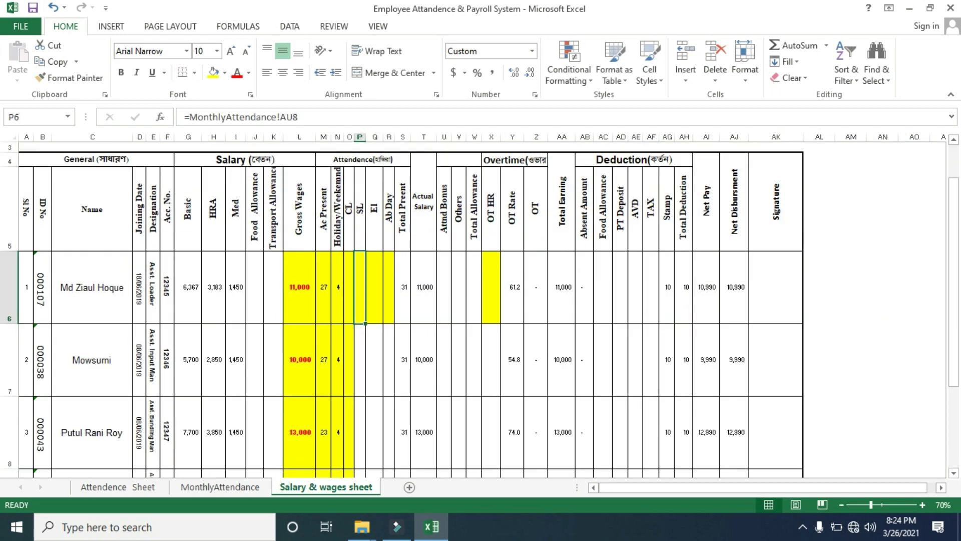
left_click_drag(365, 323, 366, 432)
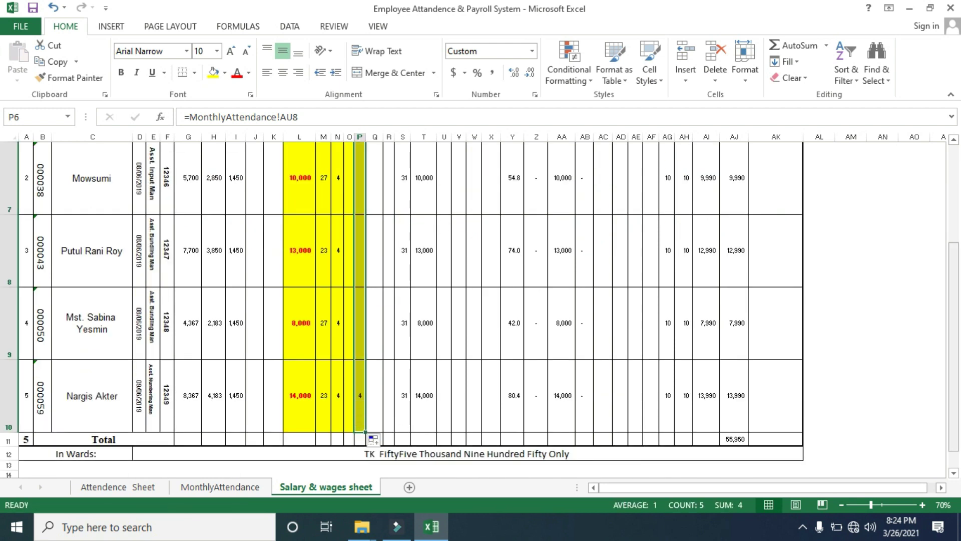
scroll(401, 309, "up", 1)
Link El cell Q6 to the earned-leave total MonthlyAttendance!AV8 and fill it down to Q10
left_click(375, 277)
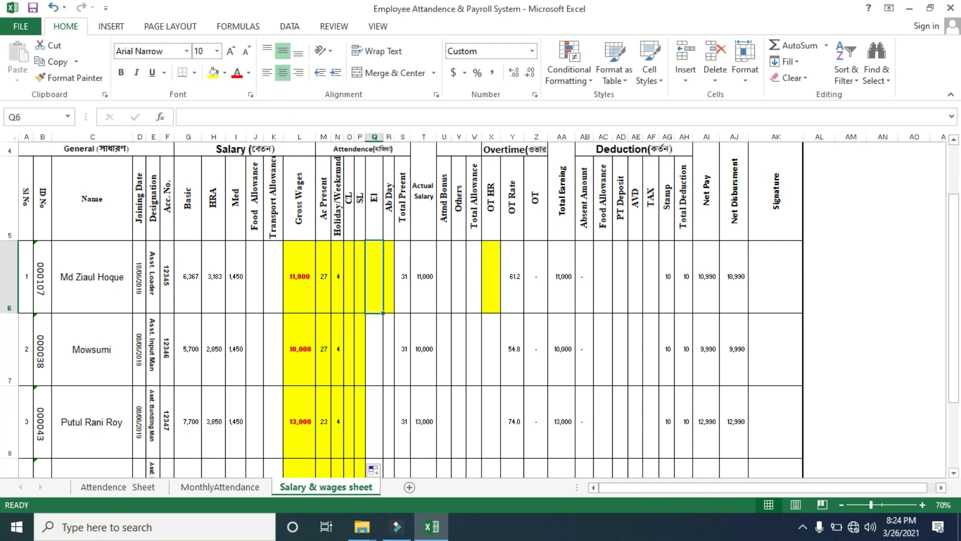
type("=")
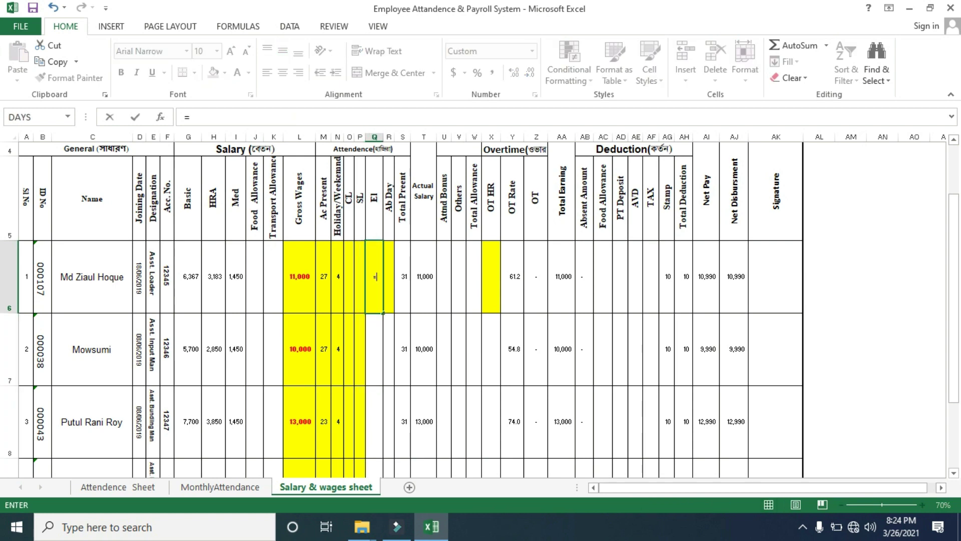
left_click(221, 487)
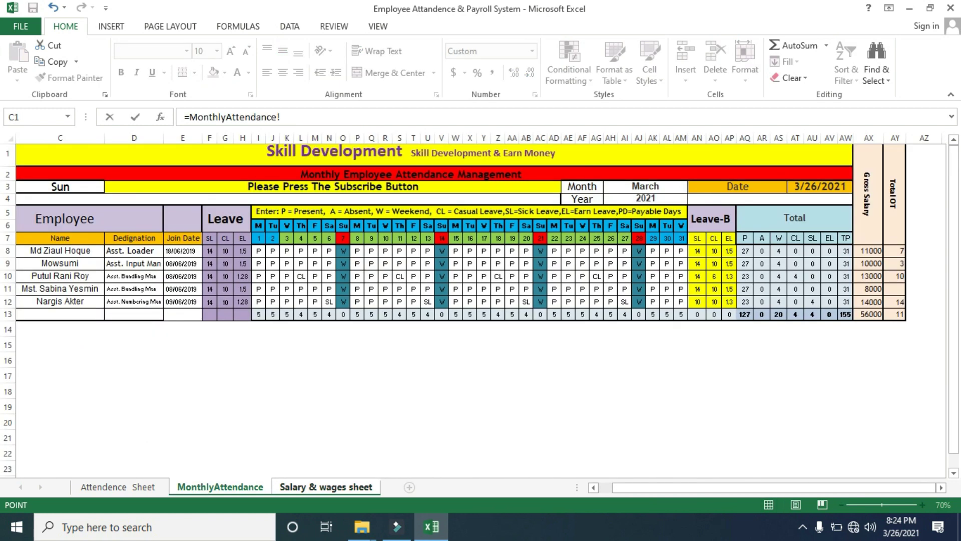
left_click(830, 251)
key("Return")
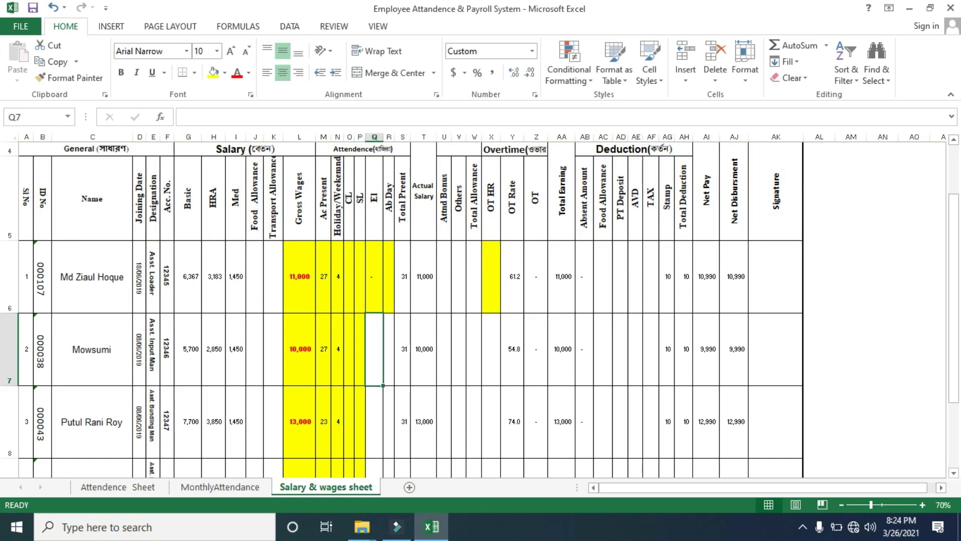
left_click(375, 281)
left_click_drag(383, 313, 383, 430)
scroll(383, 314, "down", 1)
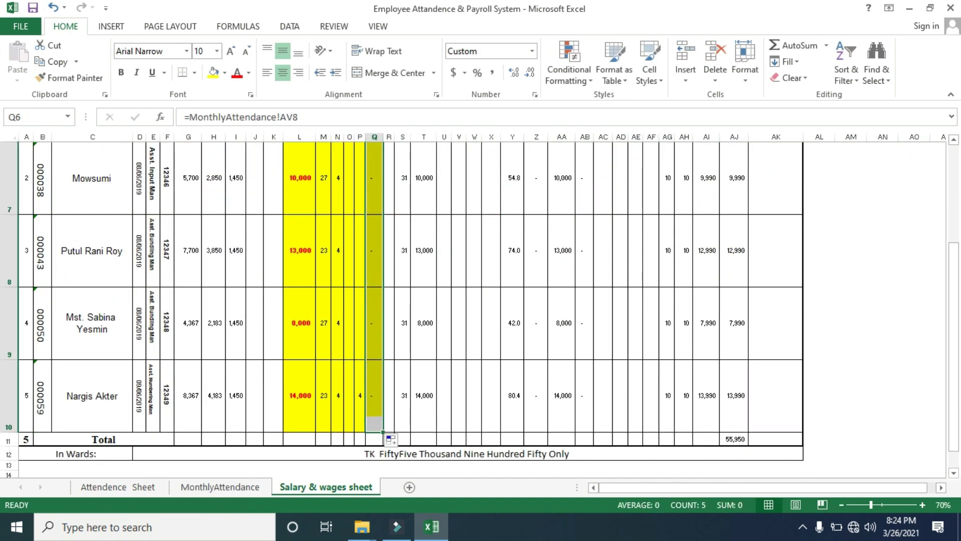
left_click_drag(954, 409, 954, 311)
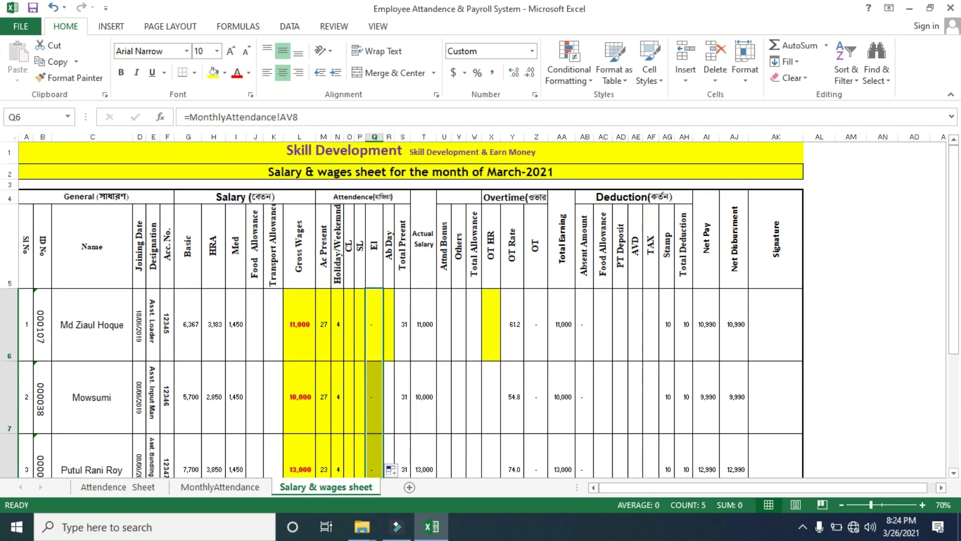
Link Ab Day cell R6 to the absent total MonthlyAttendance!AR8 and fill it down to R10
left_click(389, 324)
type("=")
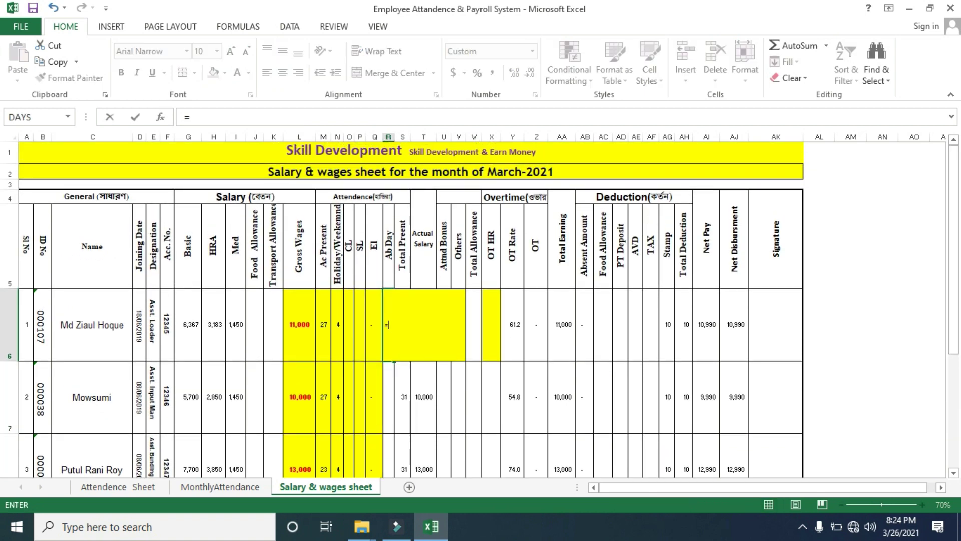
left_click(220, 486)
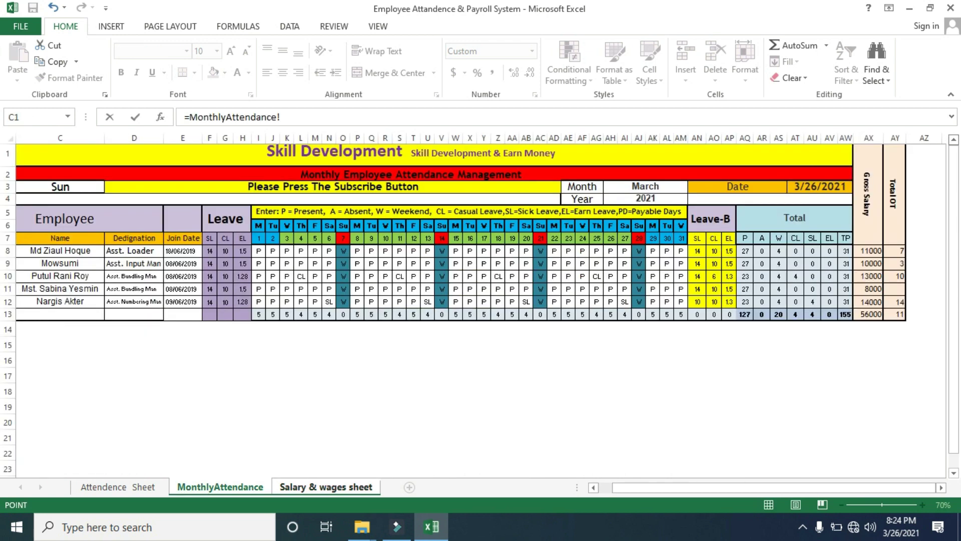
left_click(762, 263)
key("Return")
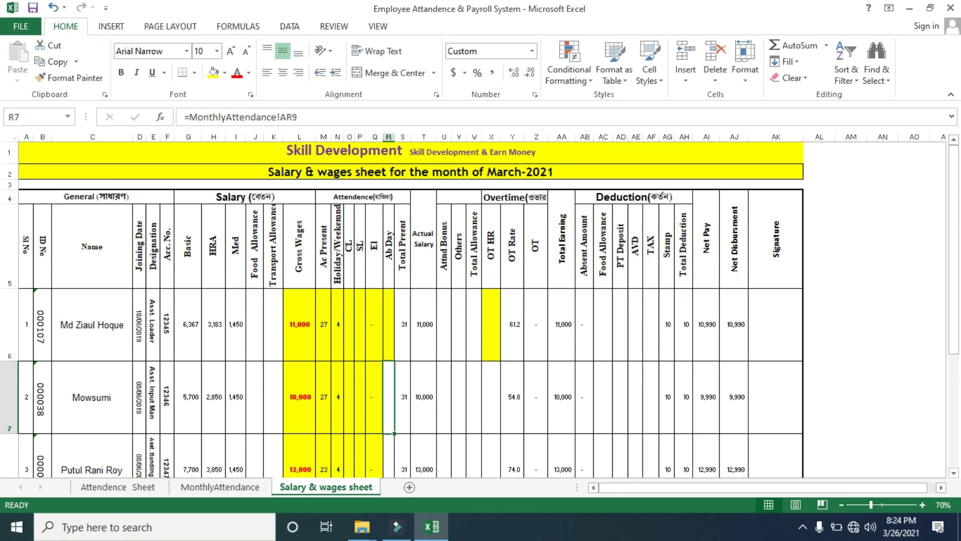
left_click(389, 331)
left_click(399, 368)
left_click(389, 338)
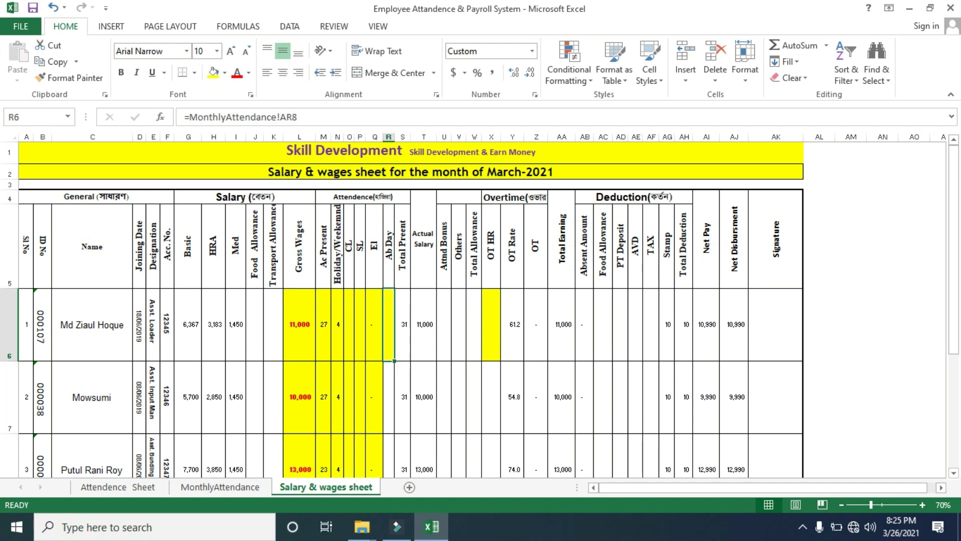
left_click_drag(394, 361, 395, 432)
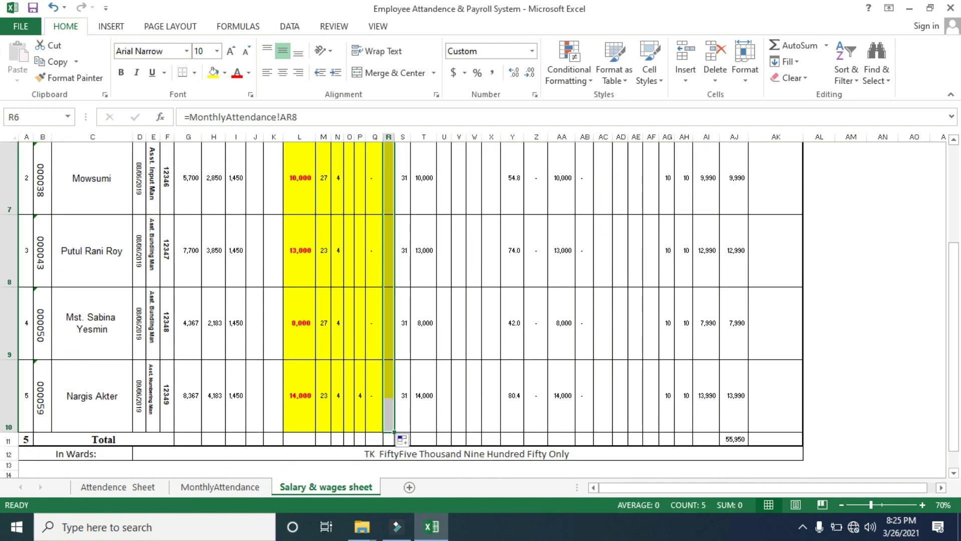
scroll(400, 301, "up", 2)
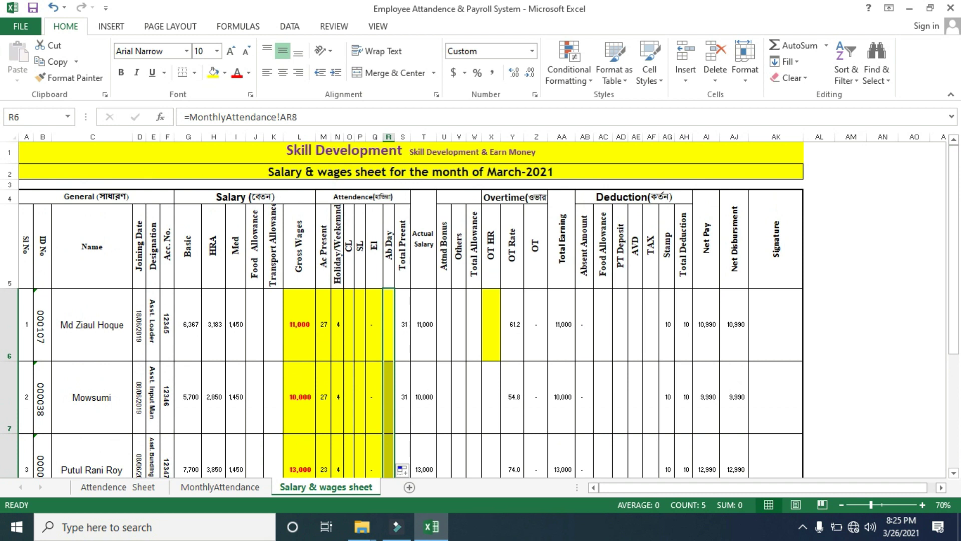
left_click(474, 324)
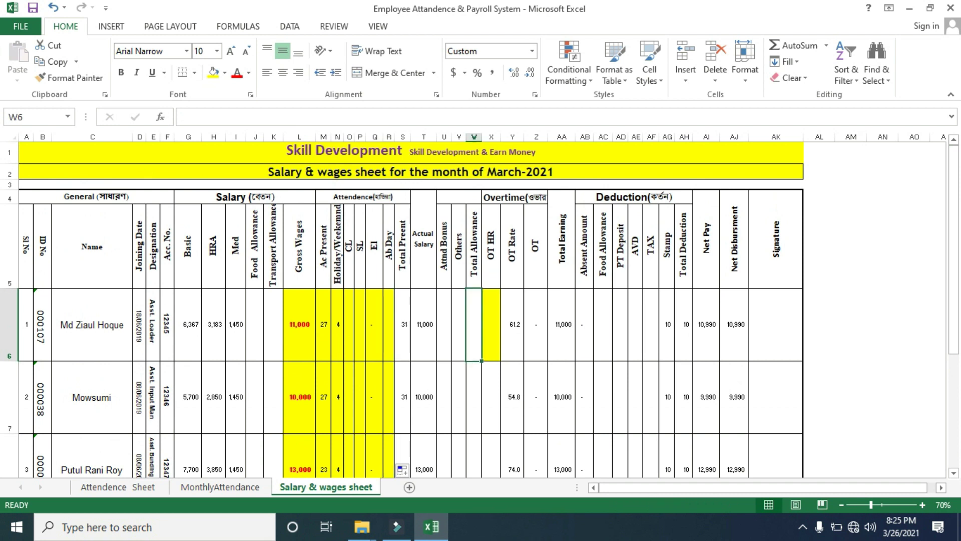
Link OT HR cell X6 to MonthlyAttendance!AY8 and fill it down to X10, giving 7, 3, 10, none and 14 hours
type("=")
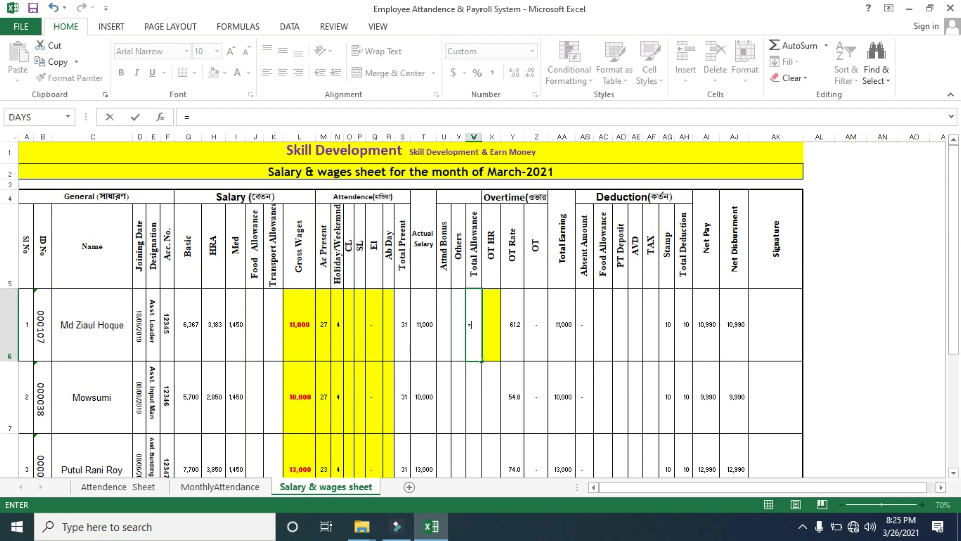
key("BackSpace")
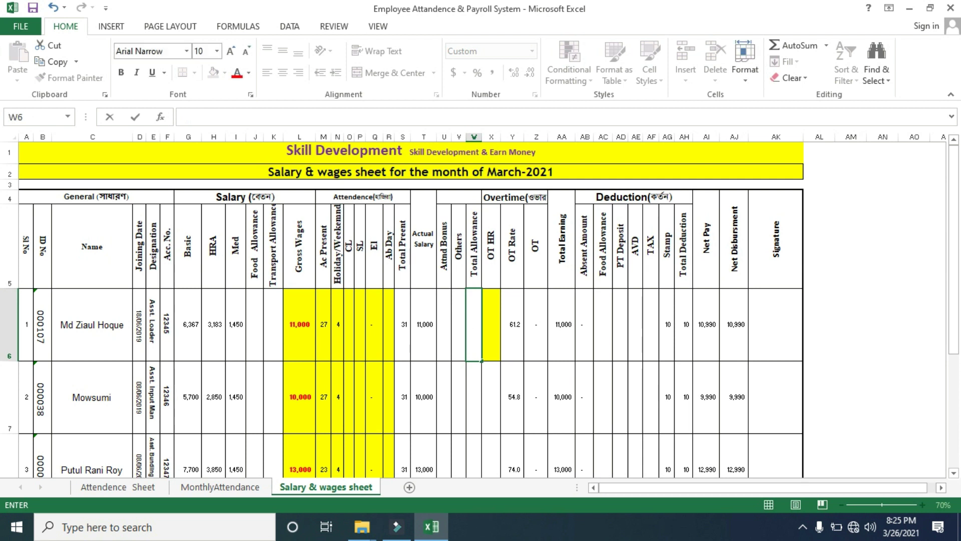
left_click(492, 324)
type("=")
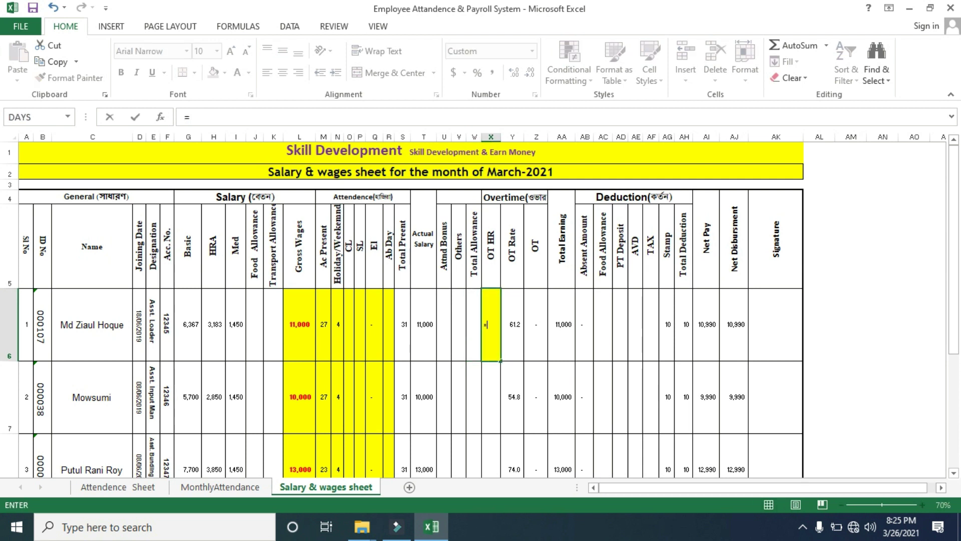
left_click(220, 487)
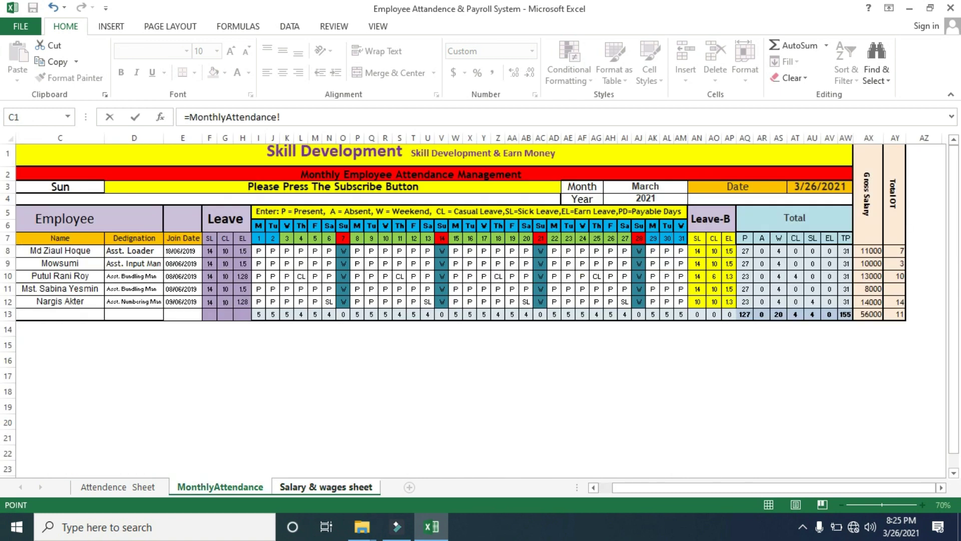
left_click(895, 251)
key("Return")
left_click(491, 324)
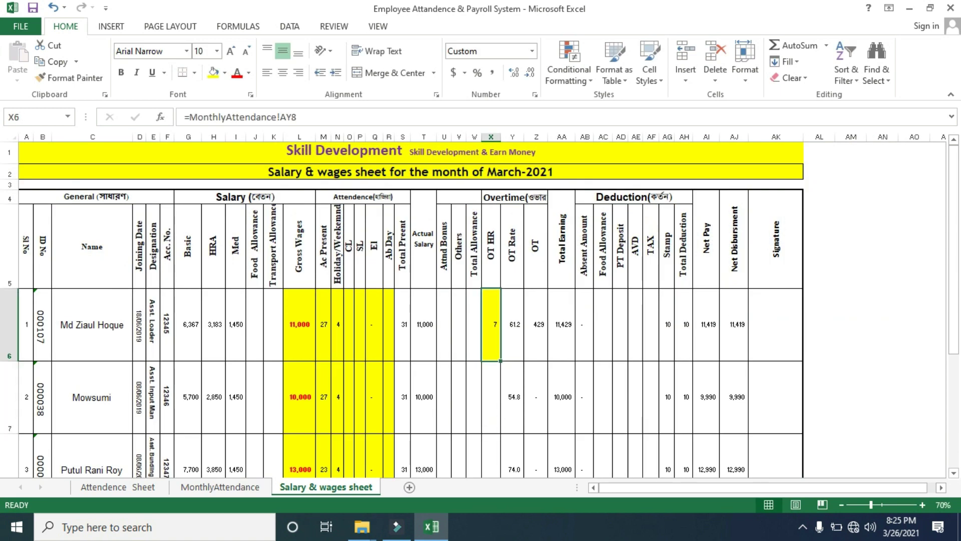
left_click_drag(500, 360, 493, 429)
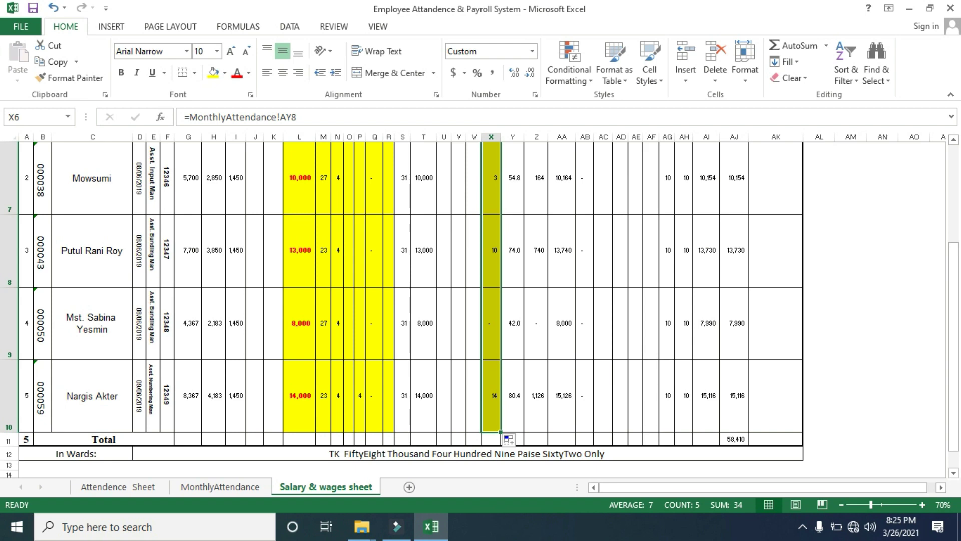
left_click_drag(954, 350, 954, 252)
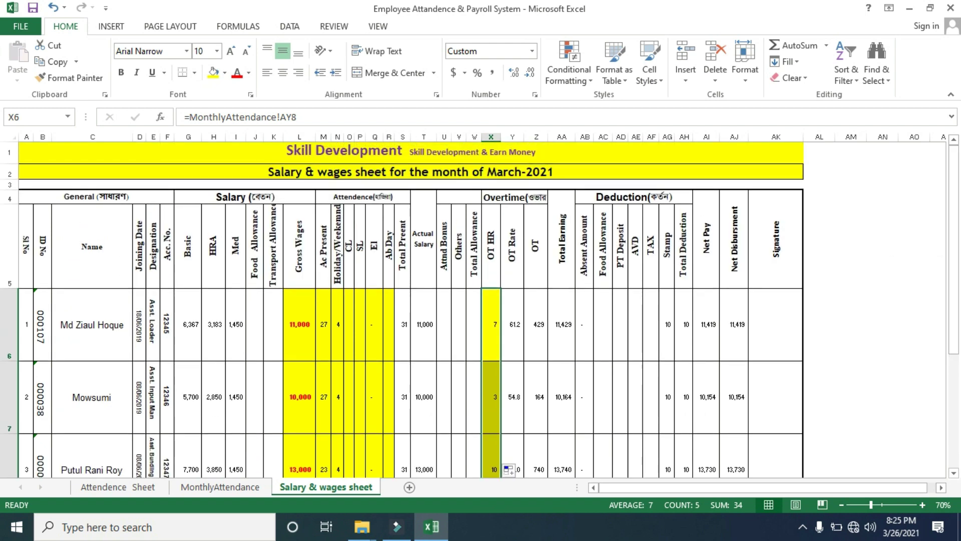
left_click(349, 312)
Link CL cell O6 to the casual-leave total MonthlyAttendance!AT8 and fill the column down
double_click(349, 312)
type("-")
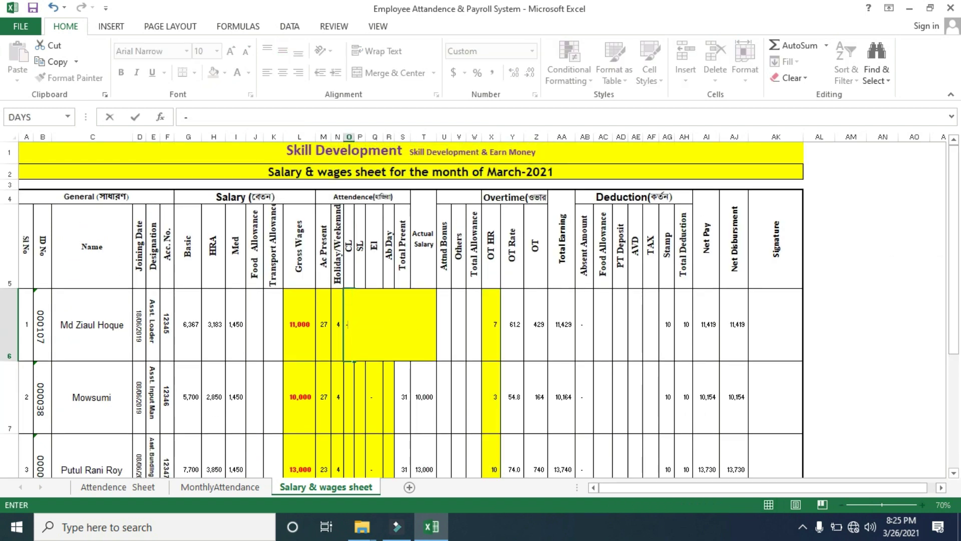
key("BackSpace")
type("=")
left_click(220, 487)
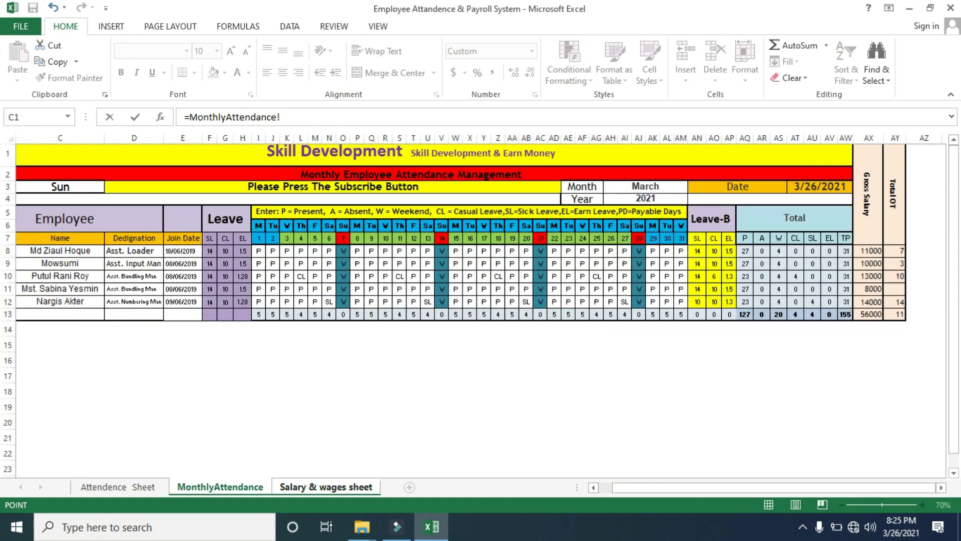
left_click(714, 250)
left_click(795, 251)
key("Return")
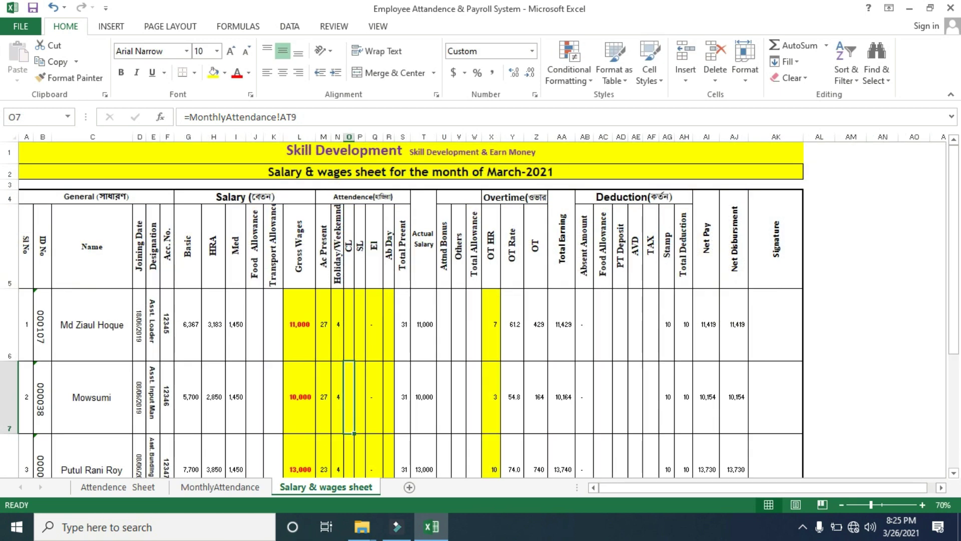
left_click(349, 324)
double_click(355, 360)
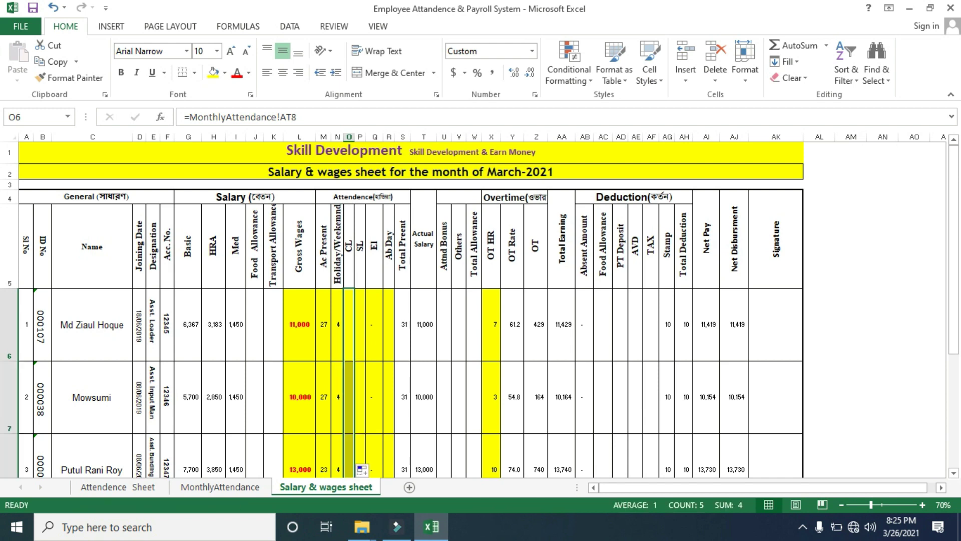
left_click_drag(954, 249, 954, 305)
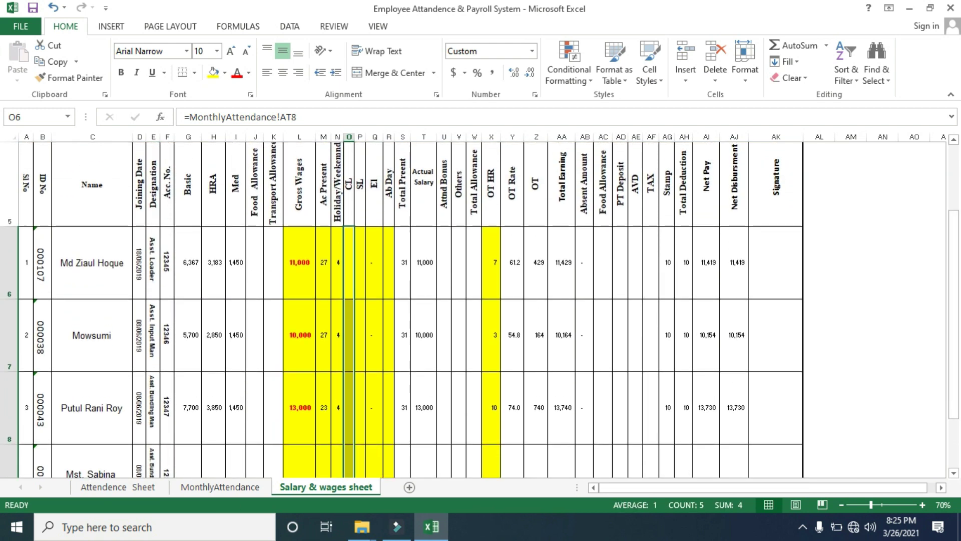
Redo O6's link to MonthlyAttendance!AT8 and fill it down to O10
left_click(221, 487)
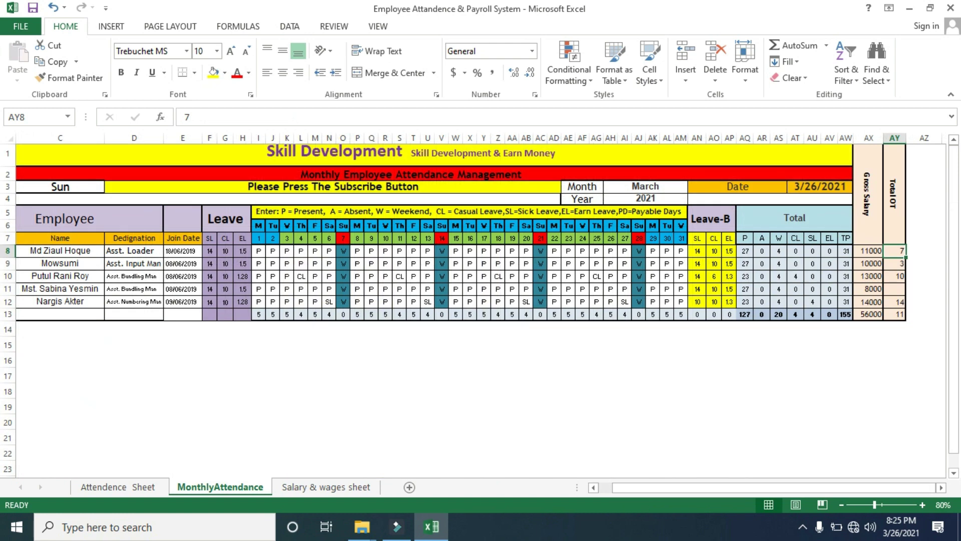
left_click(326, 487)
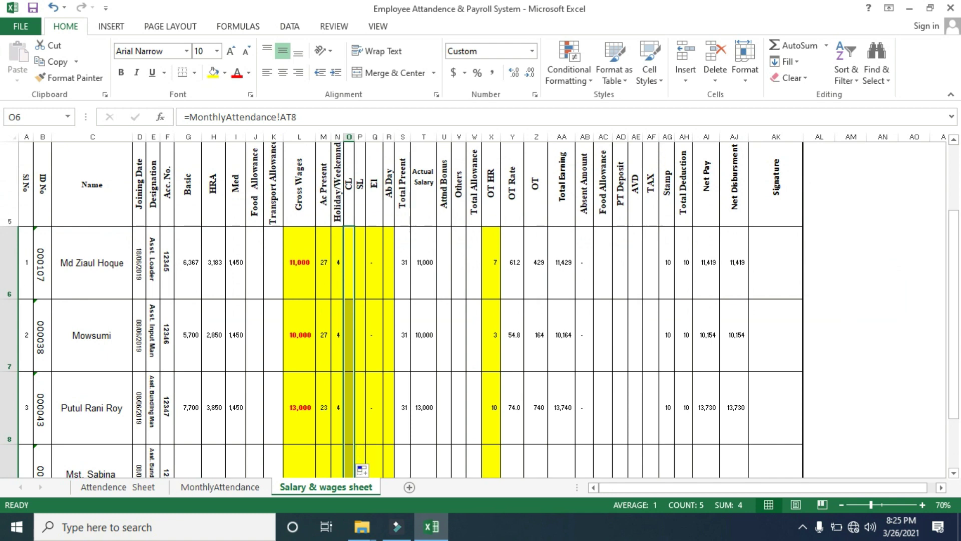
mouse_move(953, 239)
left_mouse_down()
mouse_move(953, 265)
mouse_move(953, 256)
left_mouse_up()
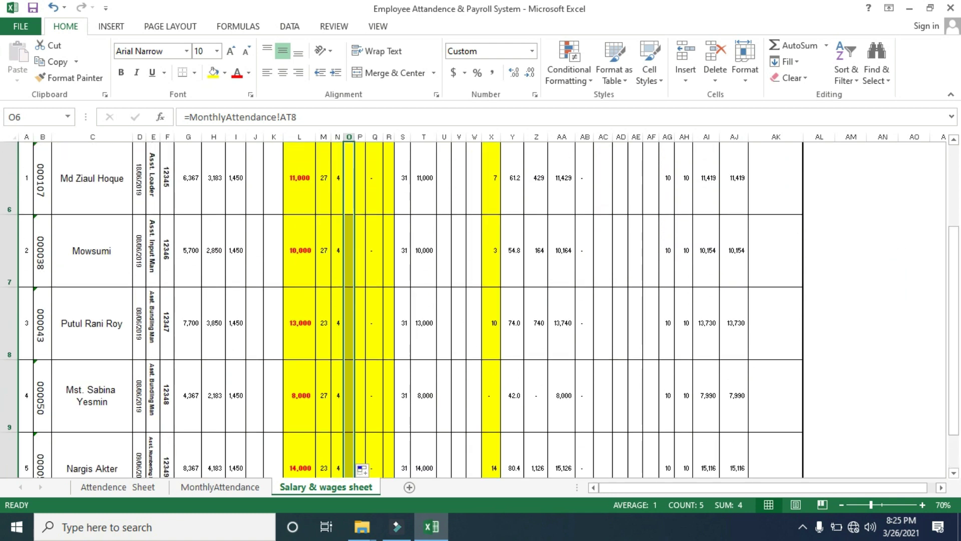
left_click_drag(954, 333, 953, 284)
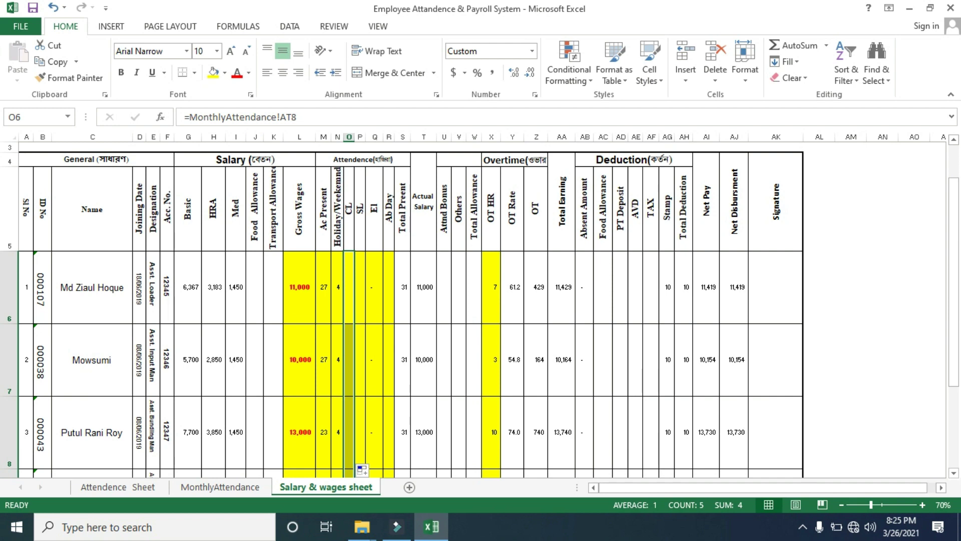
left_click(350, 274)
type("=")
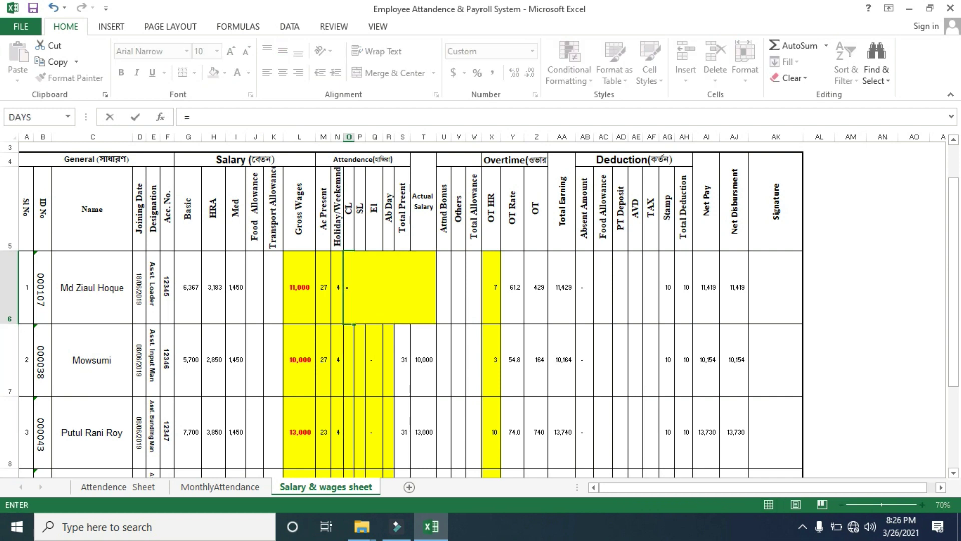
left_click(221, 487)
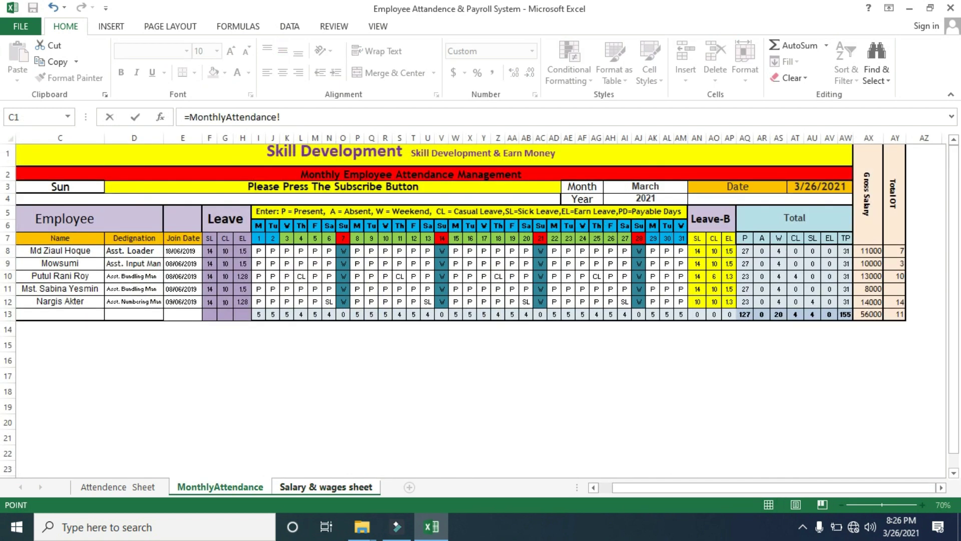
left_click(796, 250)
key("Return")
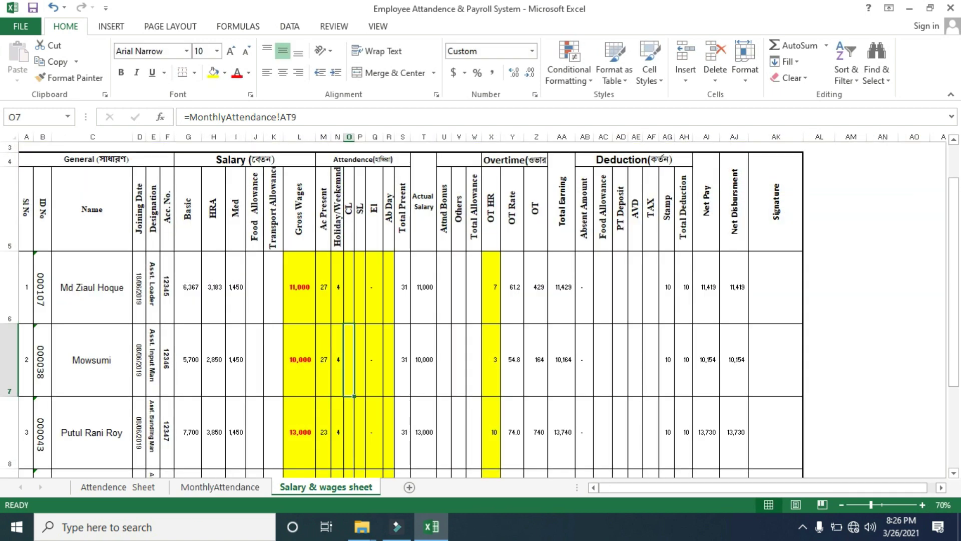
left_click(349, 291)
left_click_drag(354, 323, 353, 431)
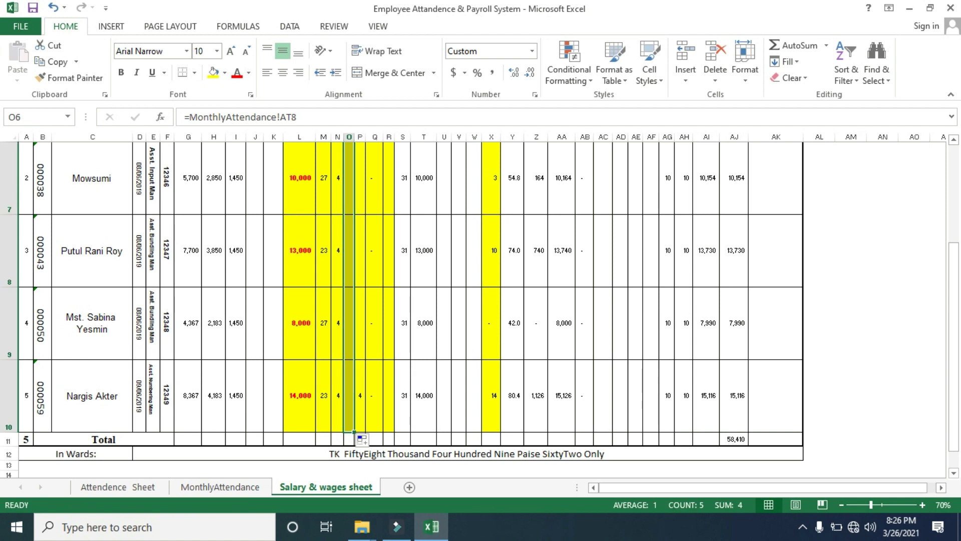
Check O9's formula to confirm the CL links follow each employee's attendance row
left_click(349, 323)
key("F2")
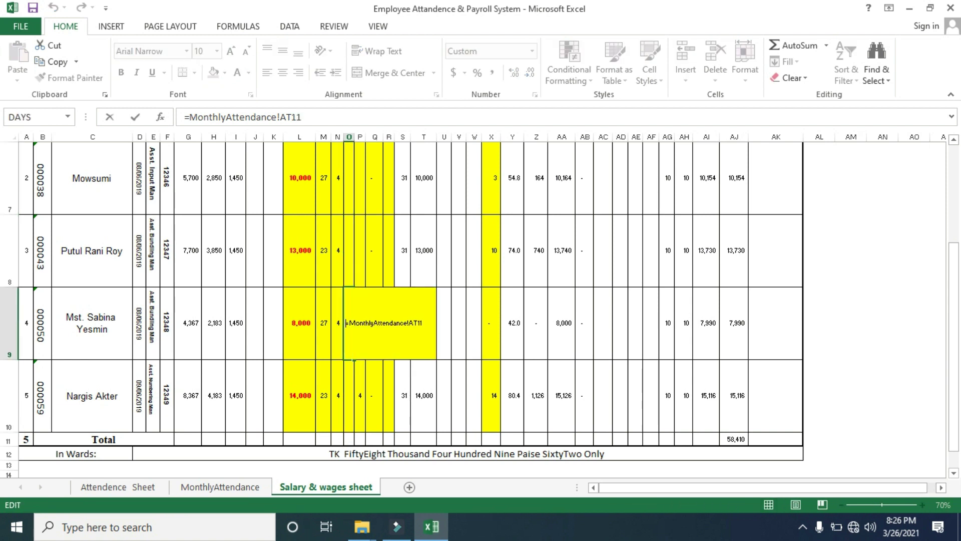
key("Return")
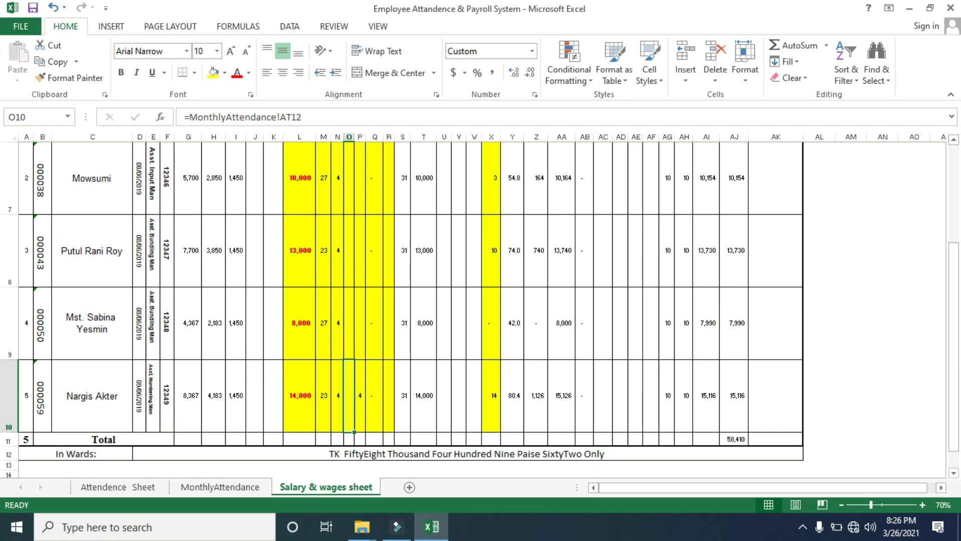
left_click_drag(954, 382, 954, 285)
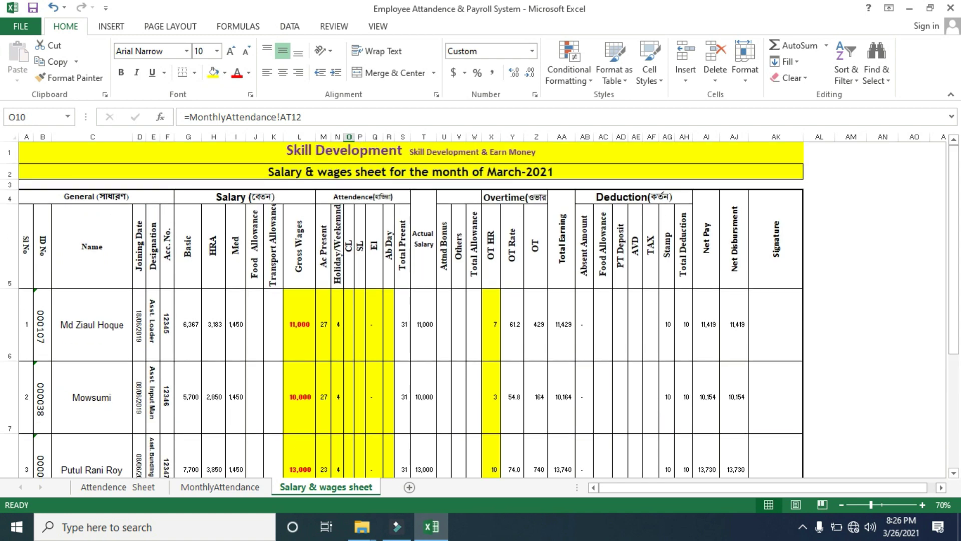
Save the payroll workbook with Ctrl+S and close the Excel window
left_click(220, 486)
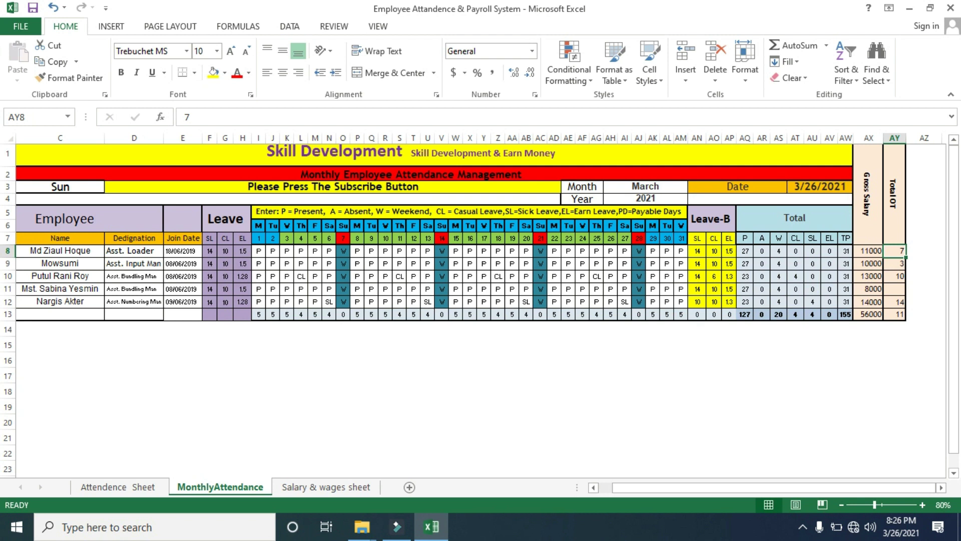
key("ctrl+s")
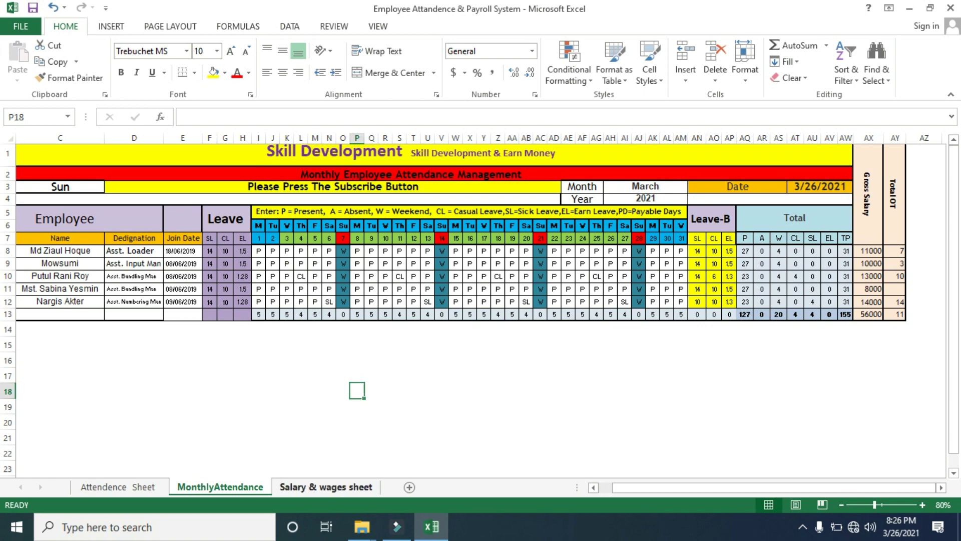
left_click(326, 487)
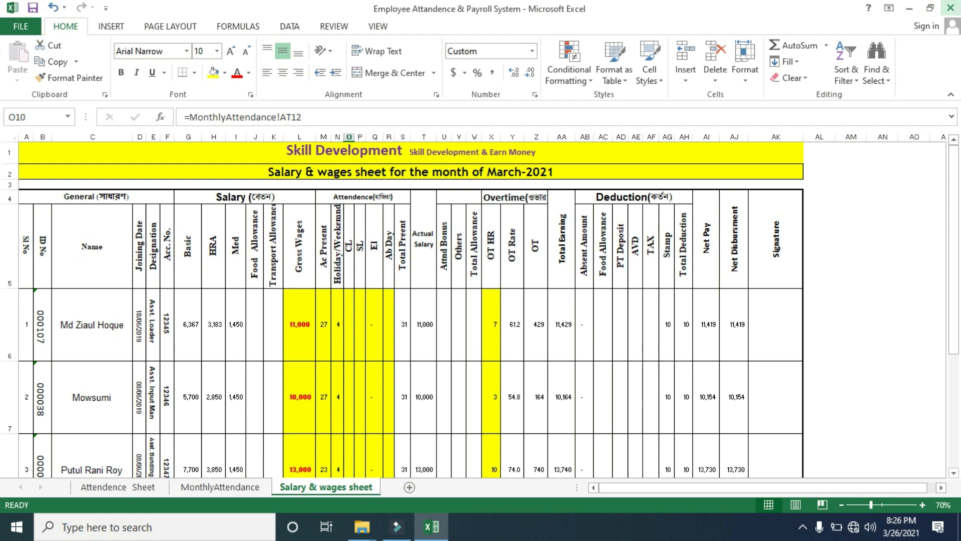
left_click(951, 7)
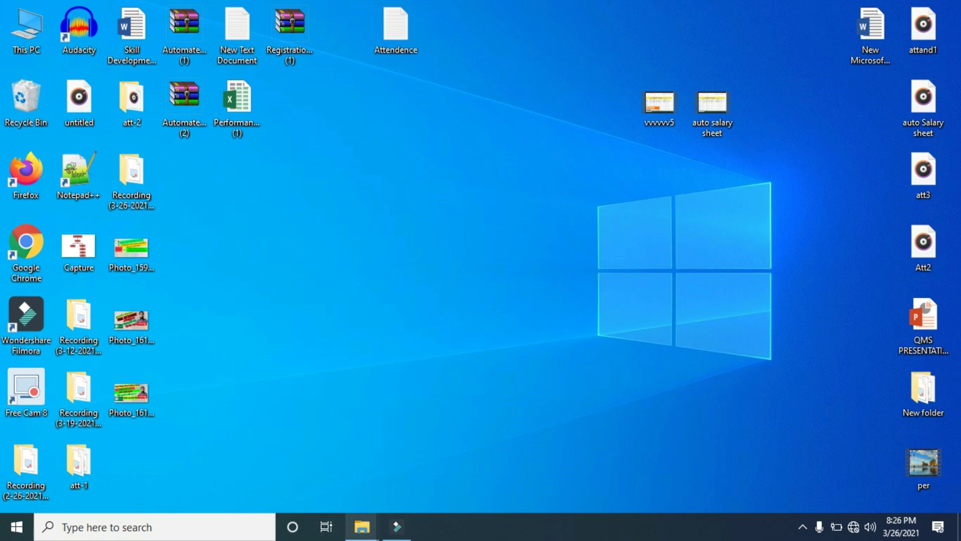
In the New folder window, open the 127 KB Employee Attendence & Payroll System workbook
mouse_move(362, 527)
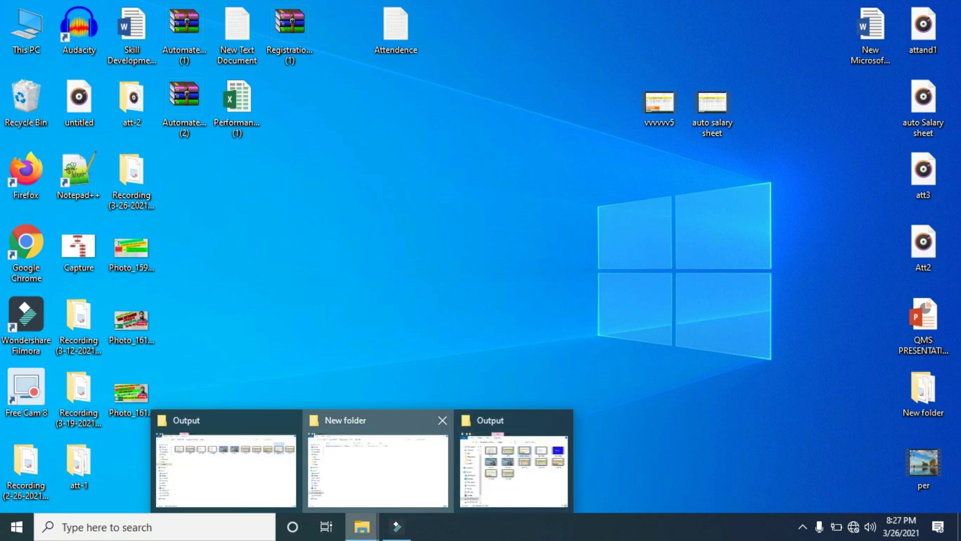
left_click(378, 469)
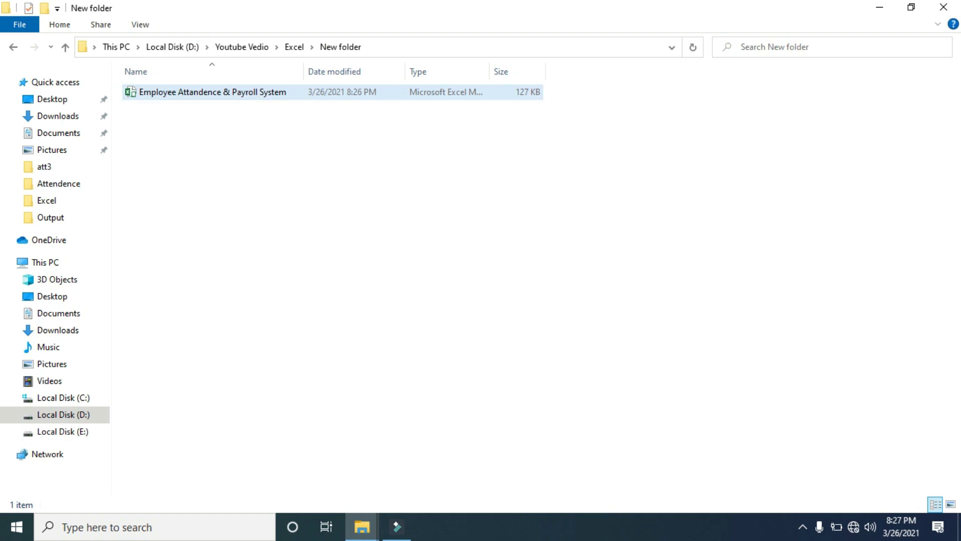
right_click(275, 94)
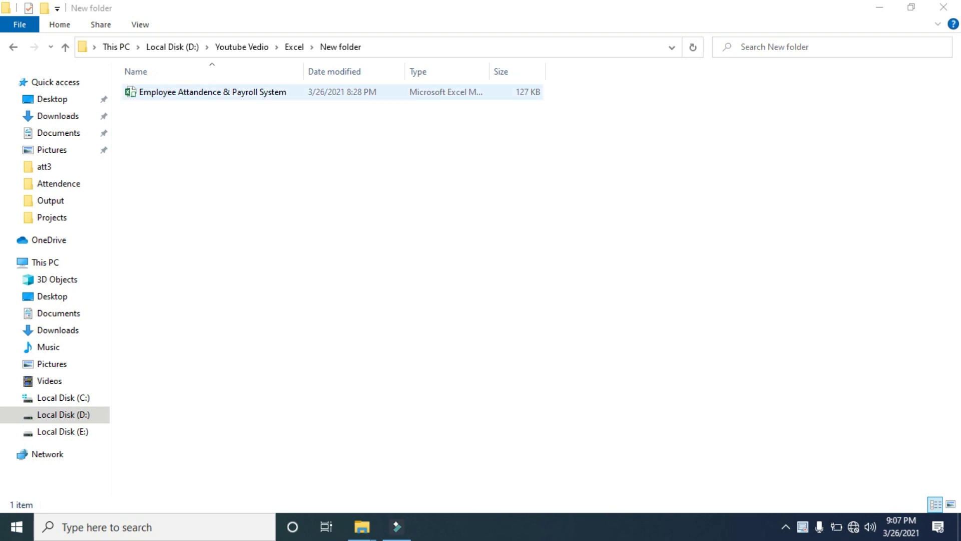
left_click(213, 92)
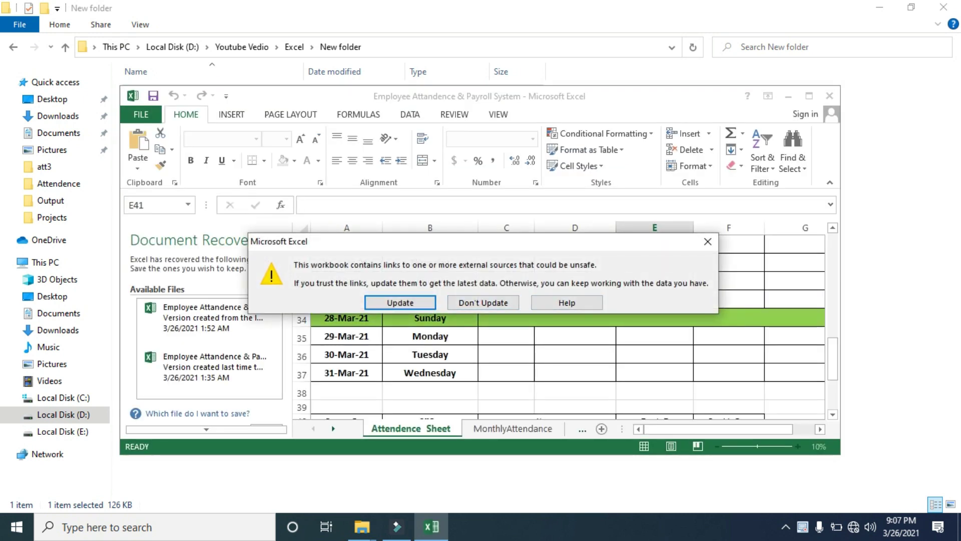
Dismiss the external-links warning and log in with the workbook's user ID and password
left_click(490, 303)
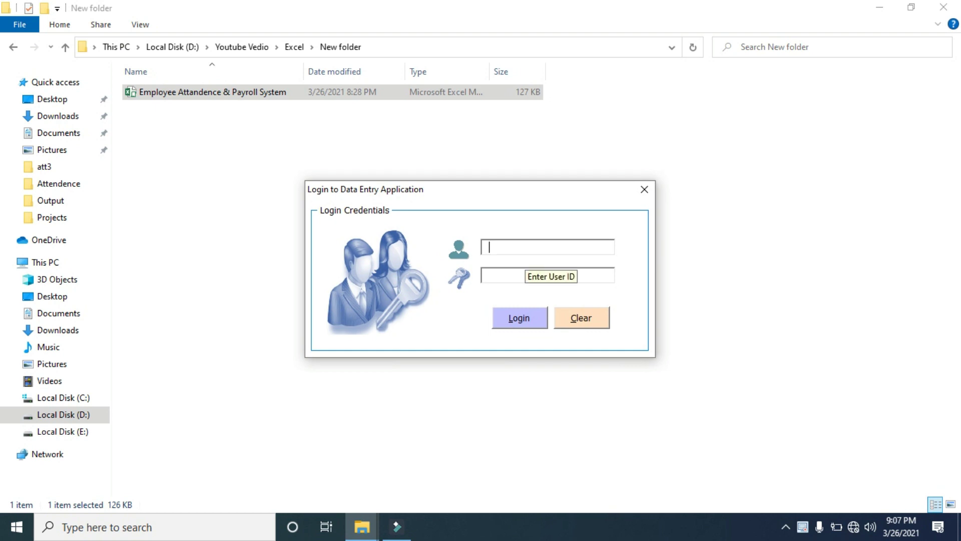
type("admin")
key("Tab")
type("**")
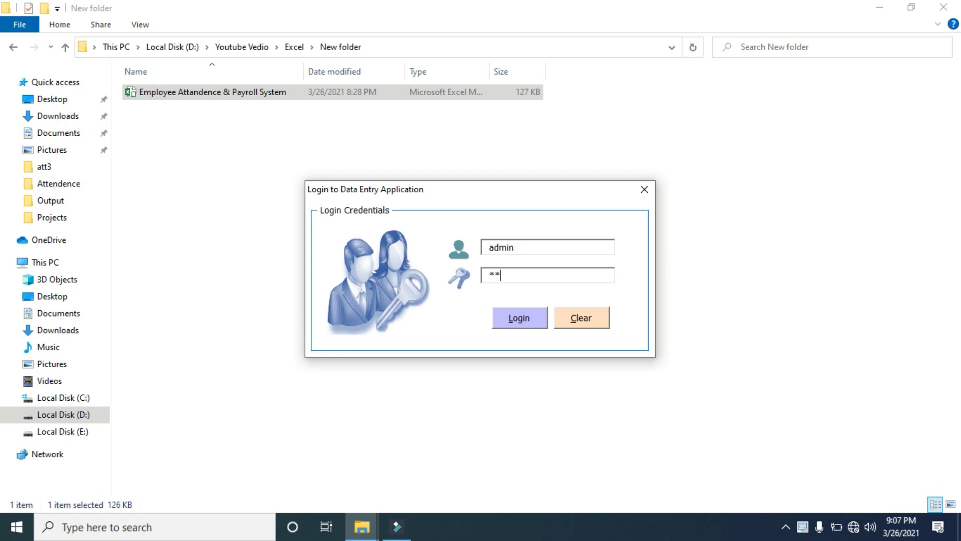
type("***")
key("Return")
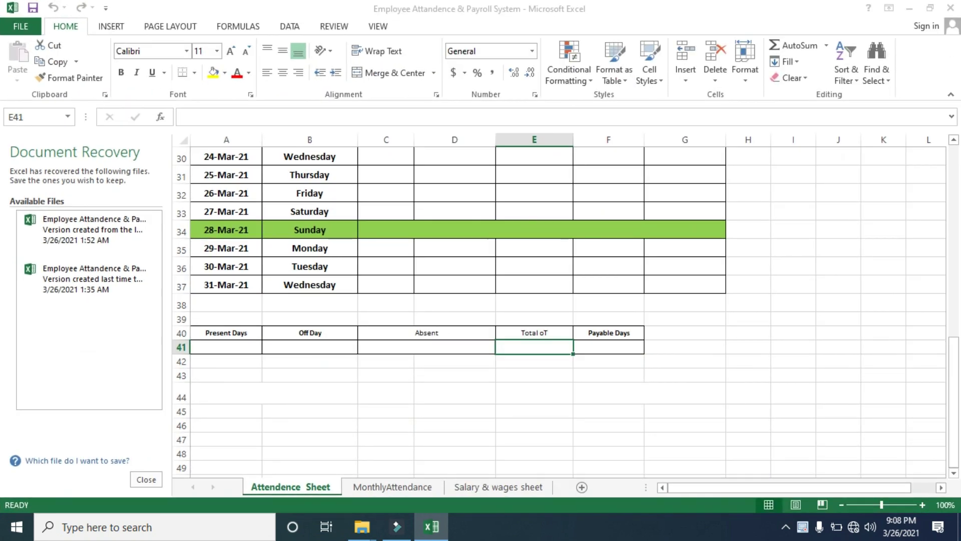
Close Document Recovery, keeping recovered files to view later, and show the Salary & wages sheet
left_click(146, 480)
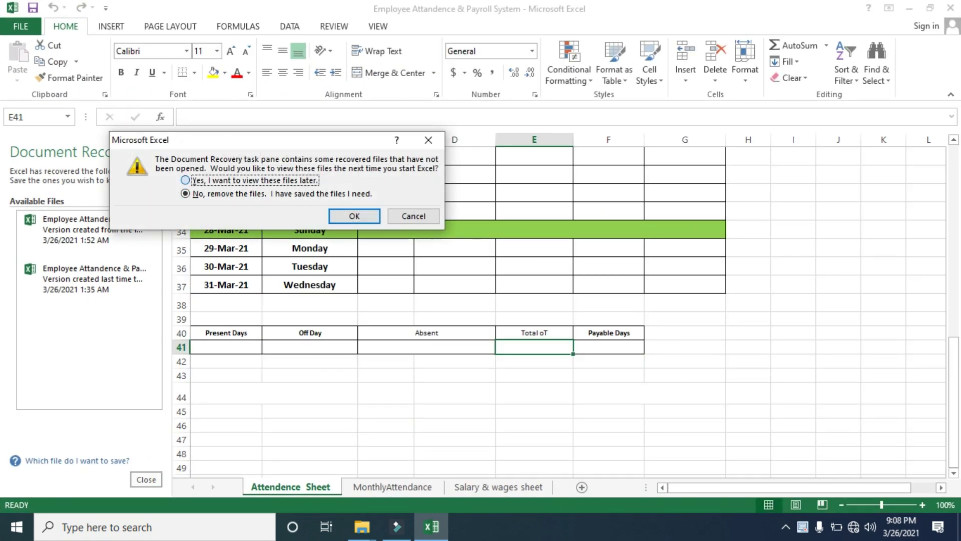
left_click(186, 180)
left_click(354, 217)
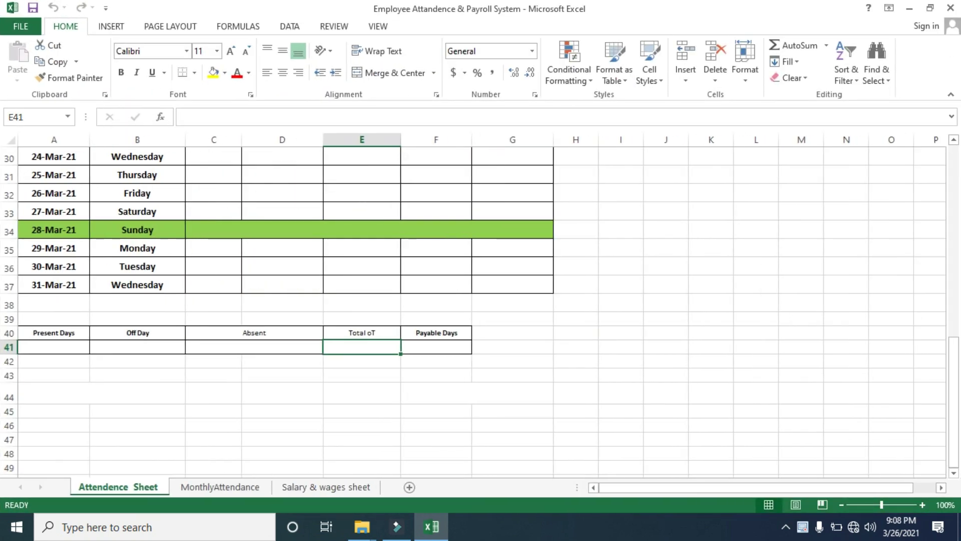
left_click(220, 487)
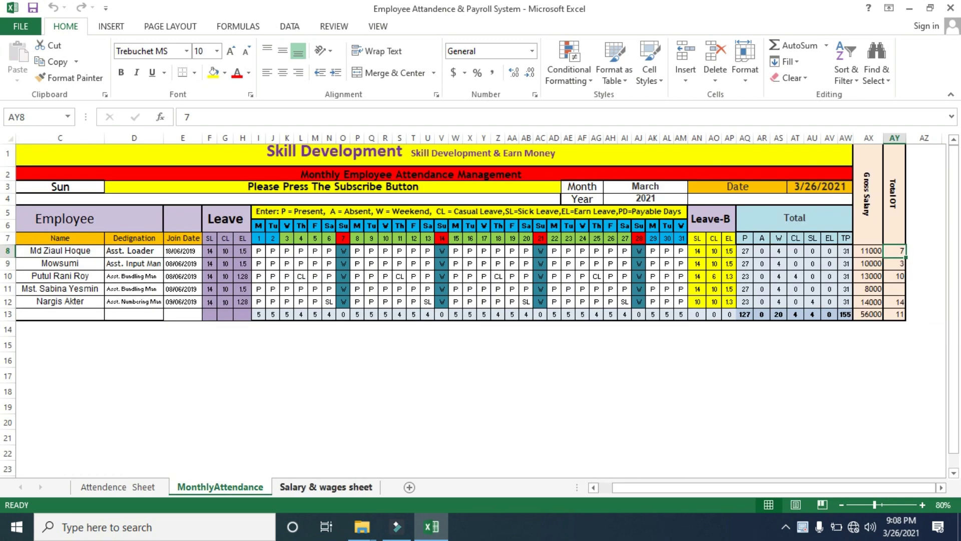
left_click(326, 487)
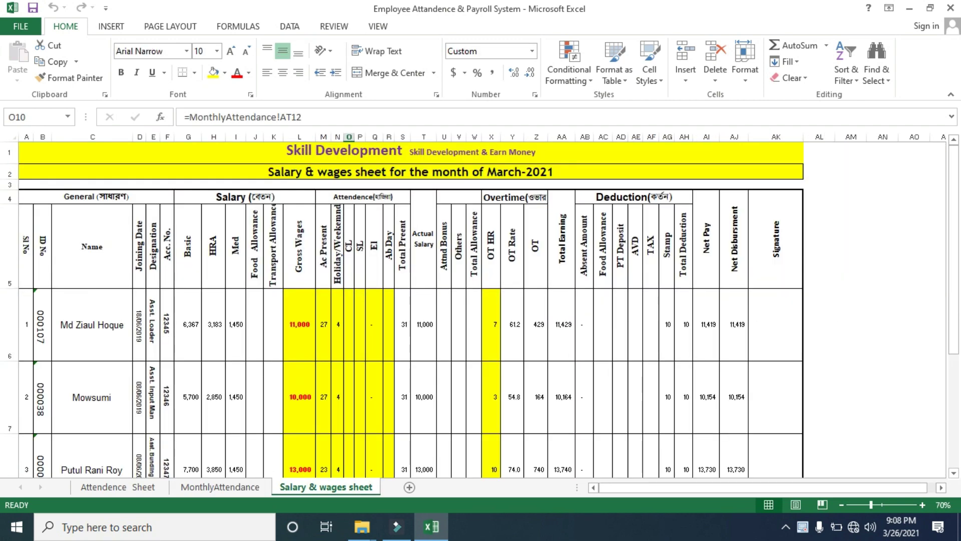